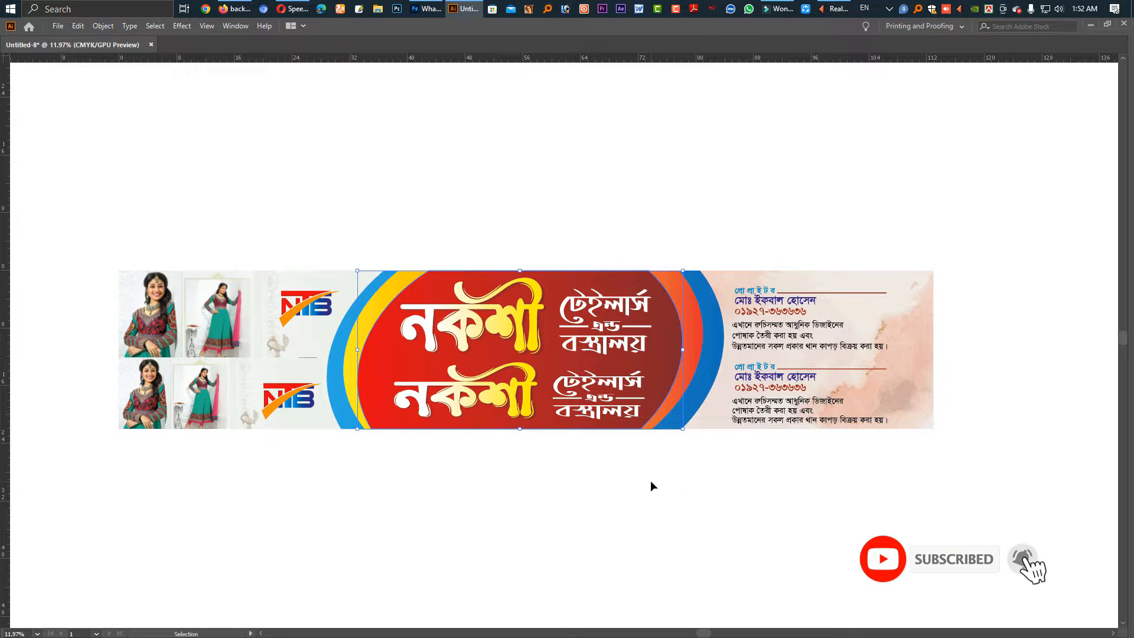
click(766, 489)
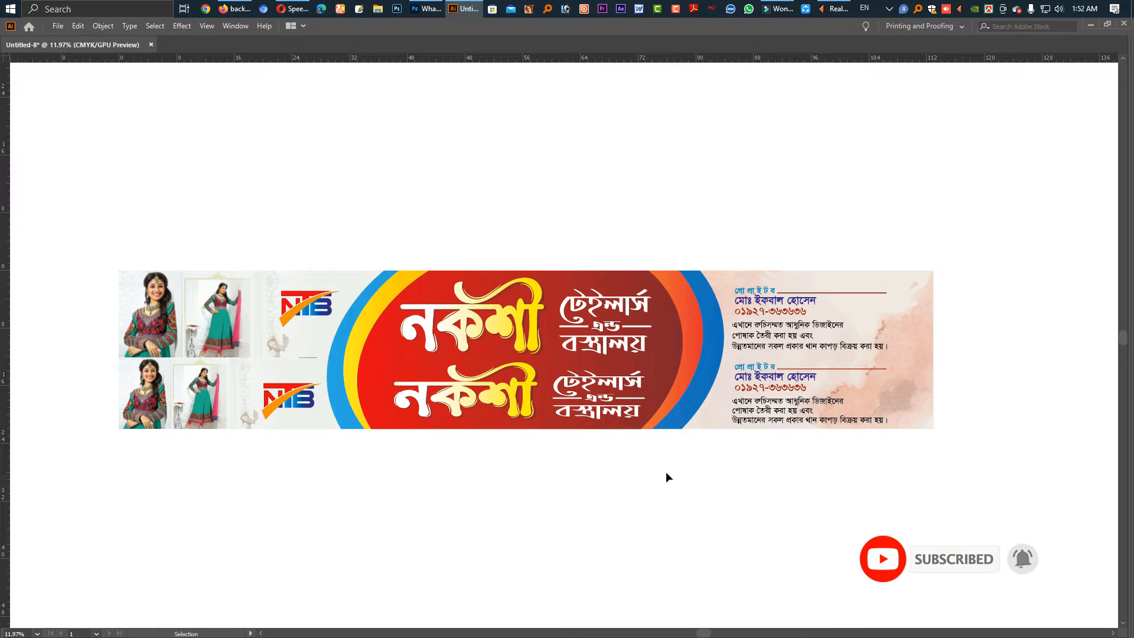
drag(969, 463, 90, 197)
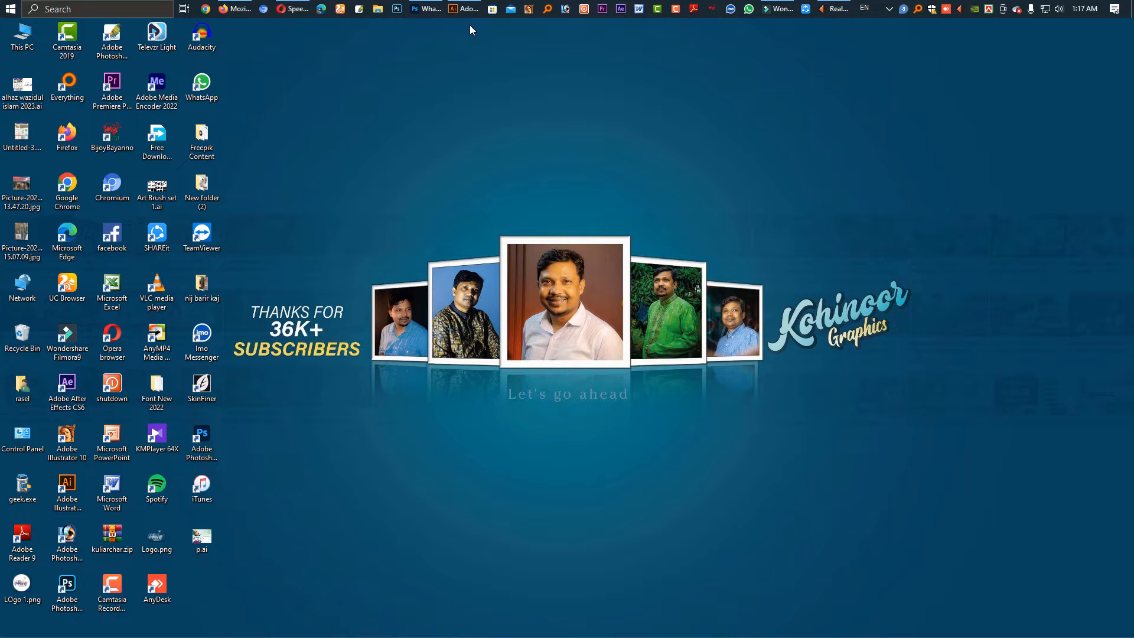
Switch to Illustrator and create a new landscape CMYK document 113 in wide and 22 in high.
click(466, 9)
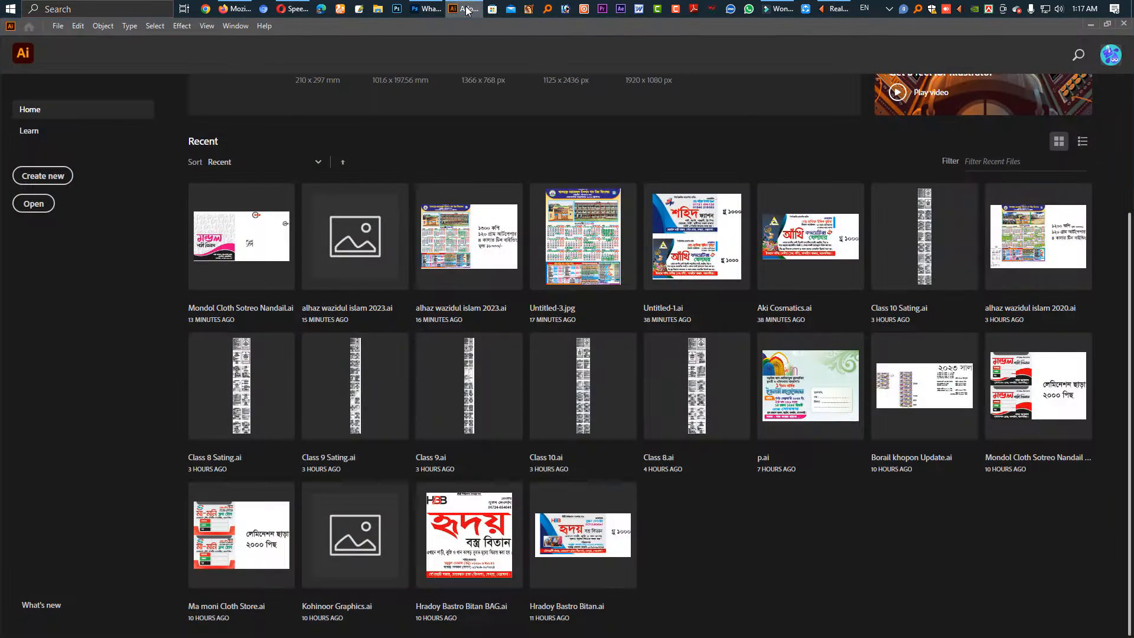
click(466, 9)
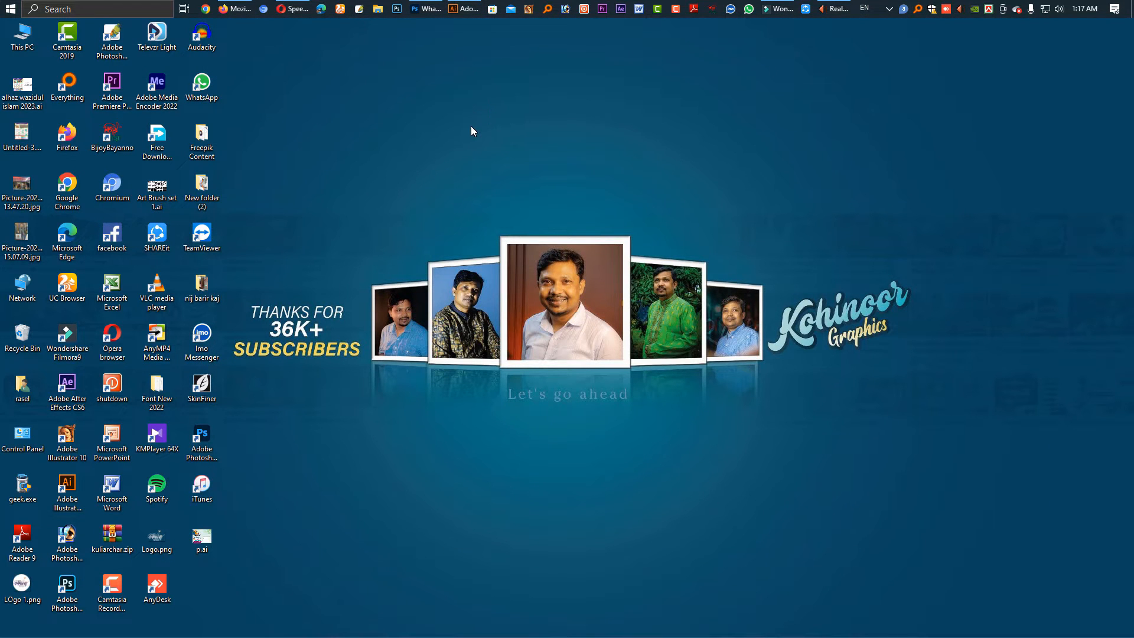
click(464, 14)
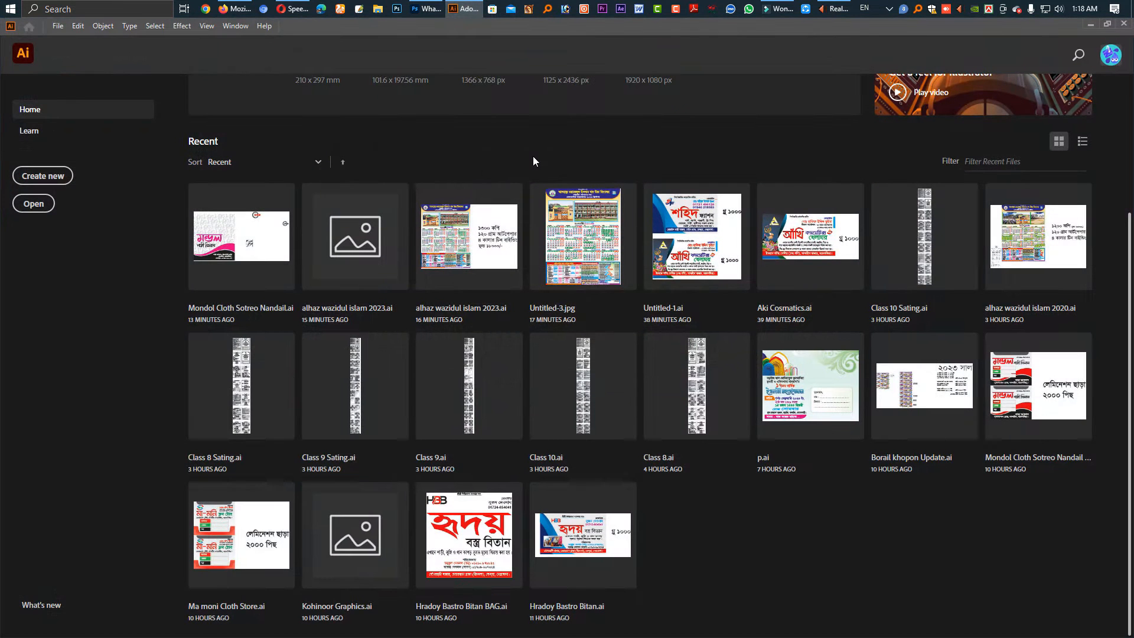
click(62, 181)
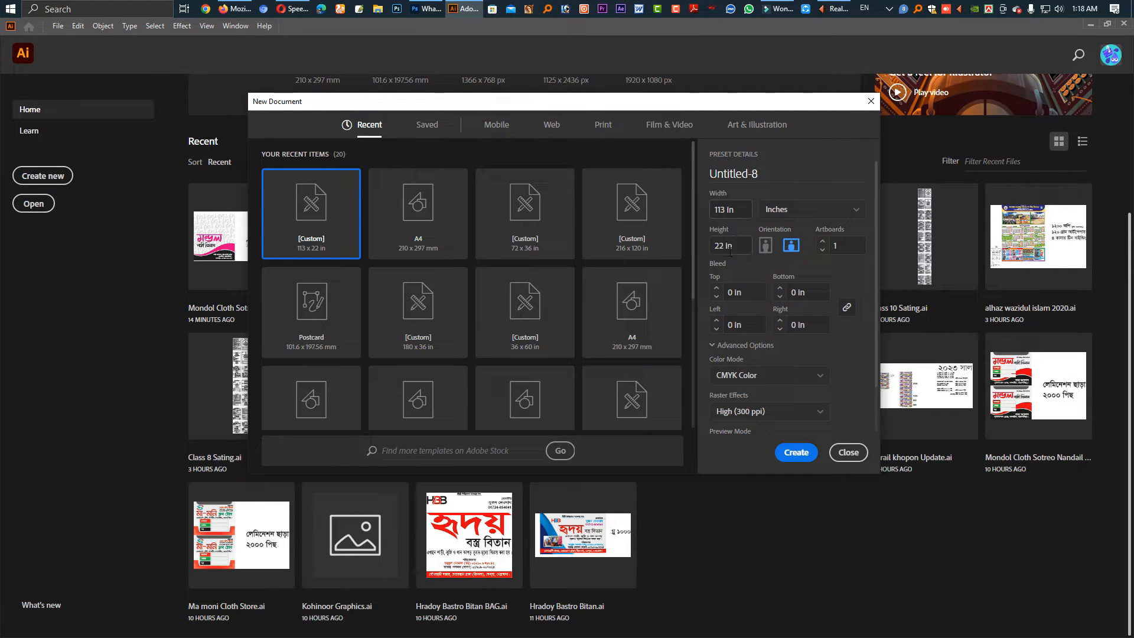
click(733, 247)
click(799, 453)
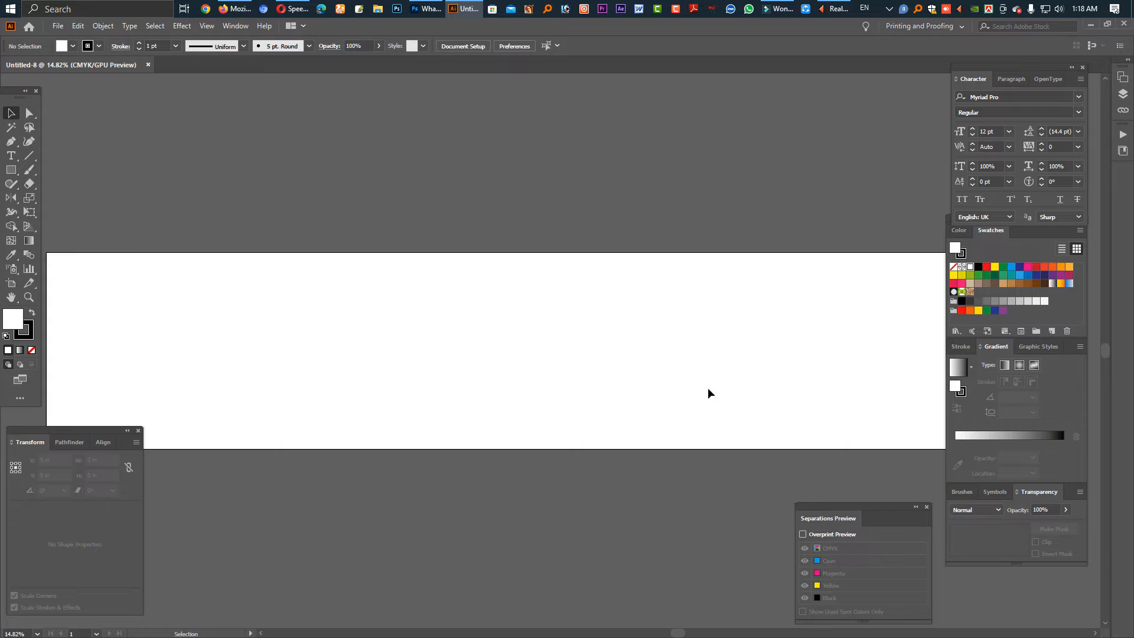
Show the rulers and set their units to inches.
key(Tab)
ctrl+alt+click(771, 348)
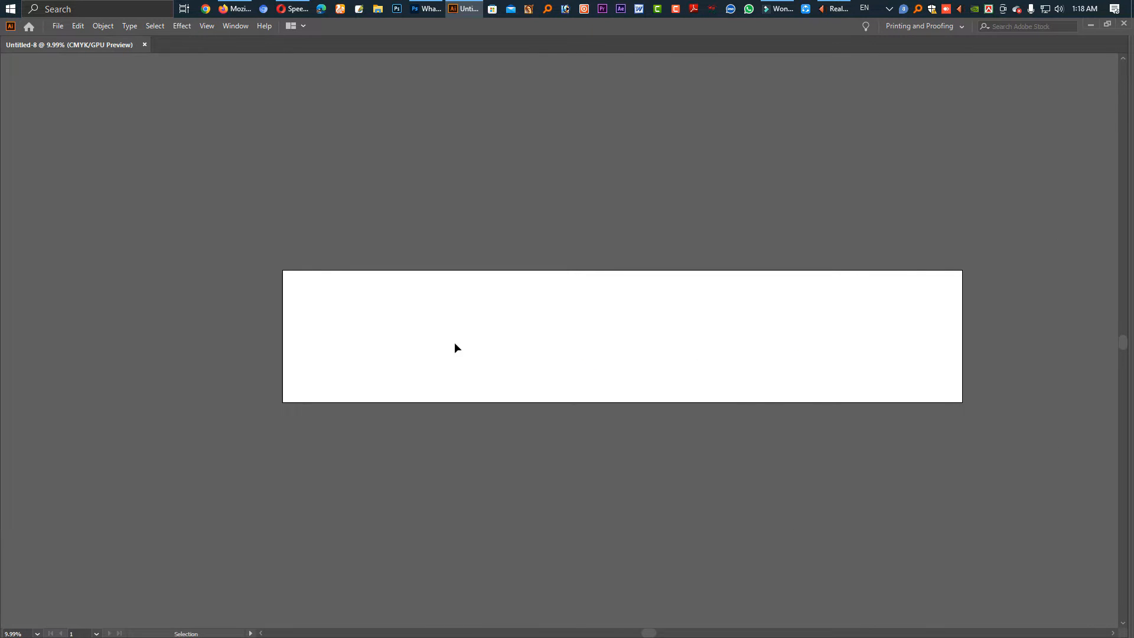
key(Tab)
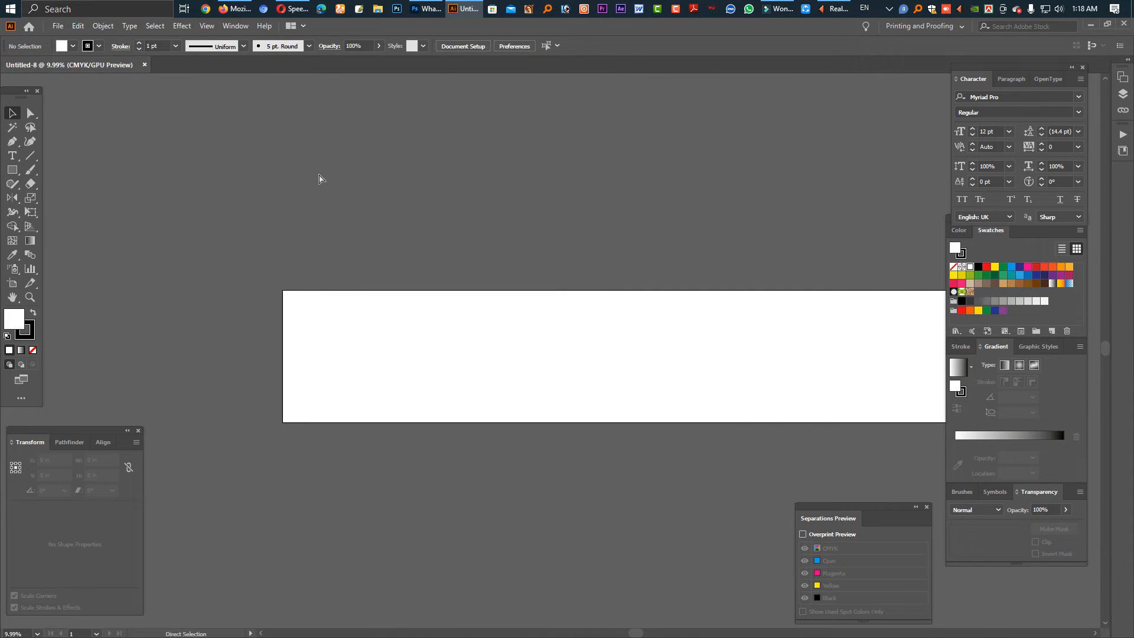
key(ctrl+r)
right_click(370, 81)
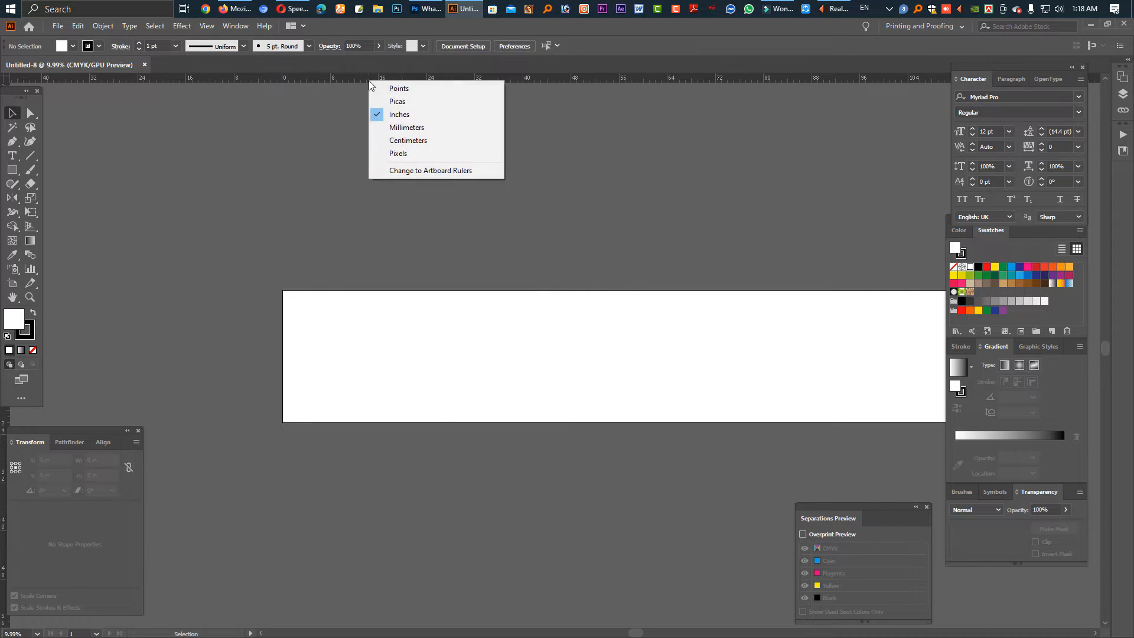
click(404, 116)
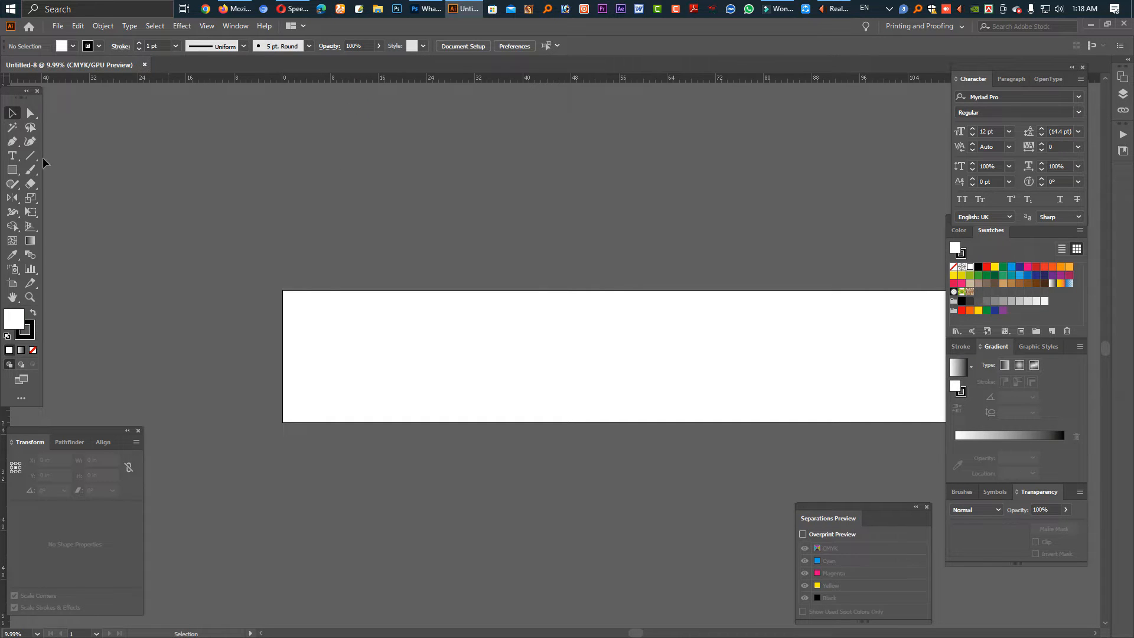
click(12, 170)
click(286, 255)
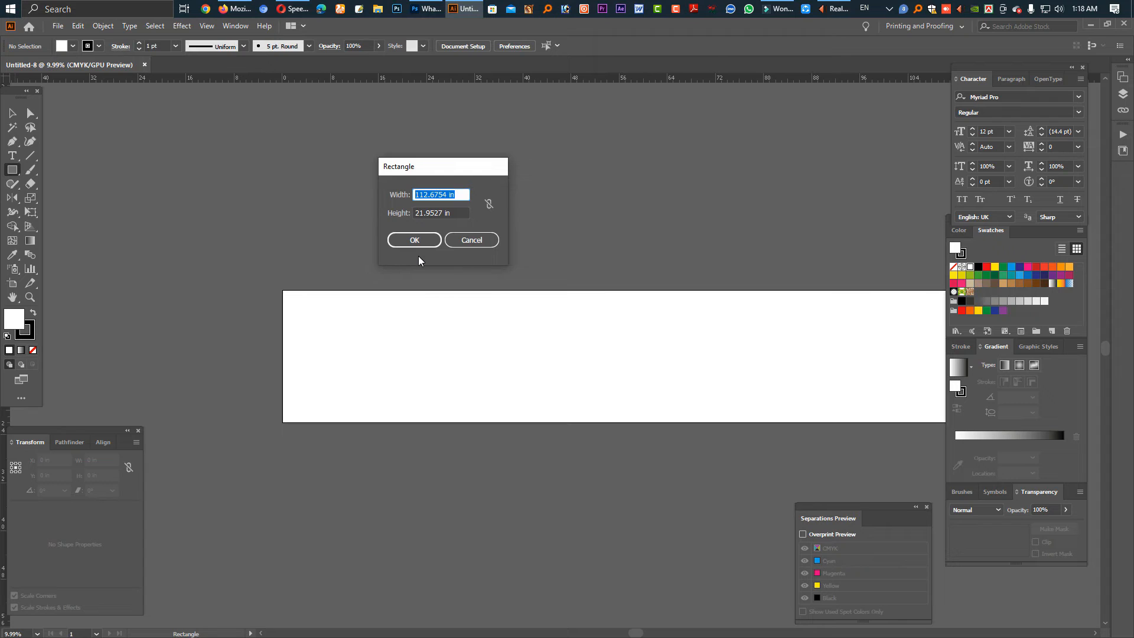
text(1)
key(Tab)
text(1)
key(Return)
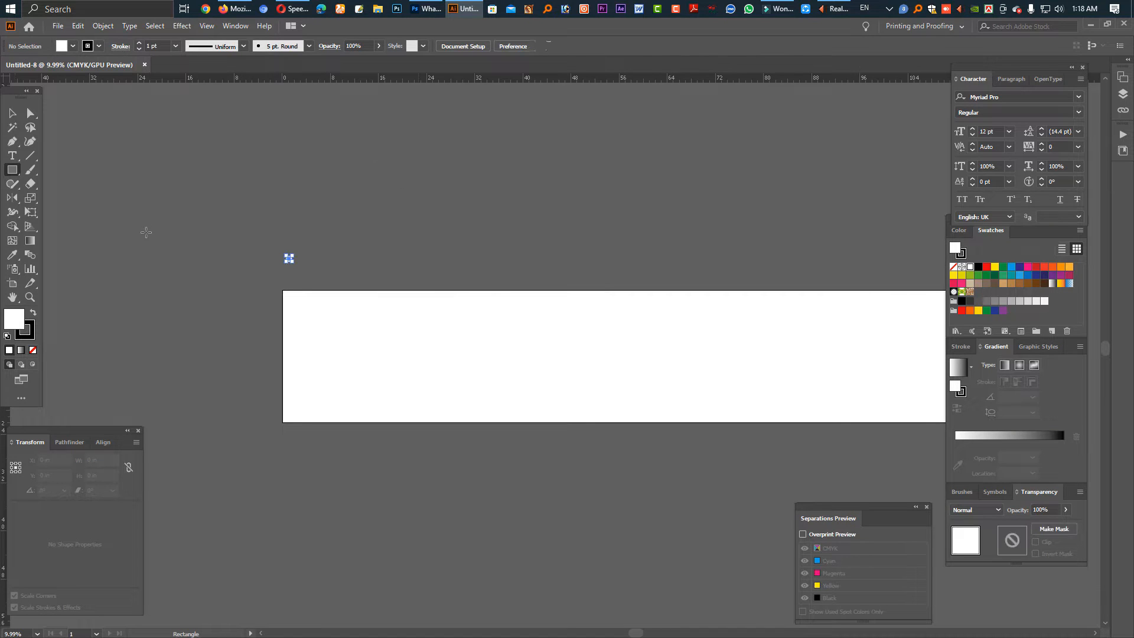
key(Delete)
click(387, 243)
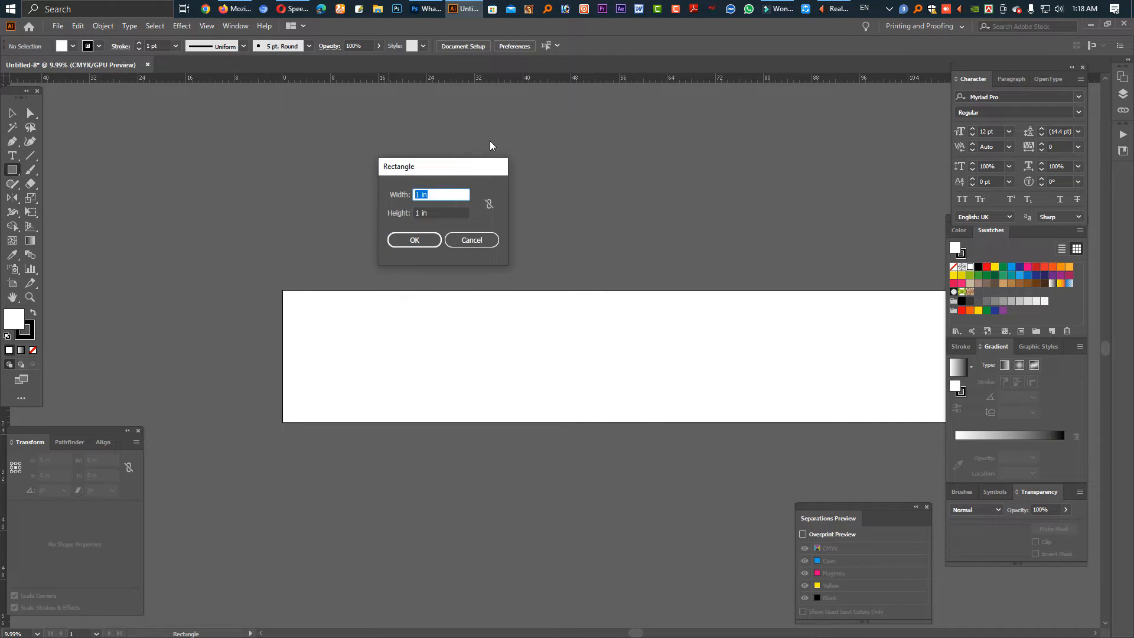
key(Escape)
right_click(500, 83)
Draw a 12 × 12 in square and place it against the artboard's left edge with the top edges aligned.
click(423, 145)
text(12)
key(Tab)
text(12)
key(Return)
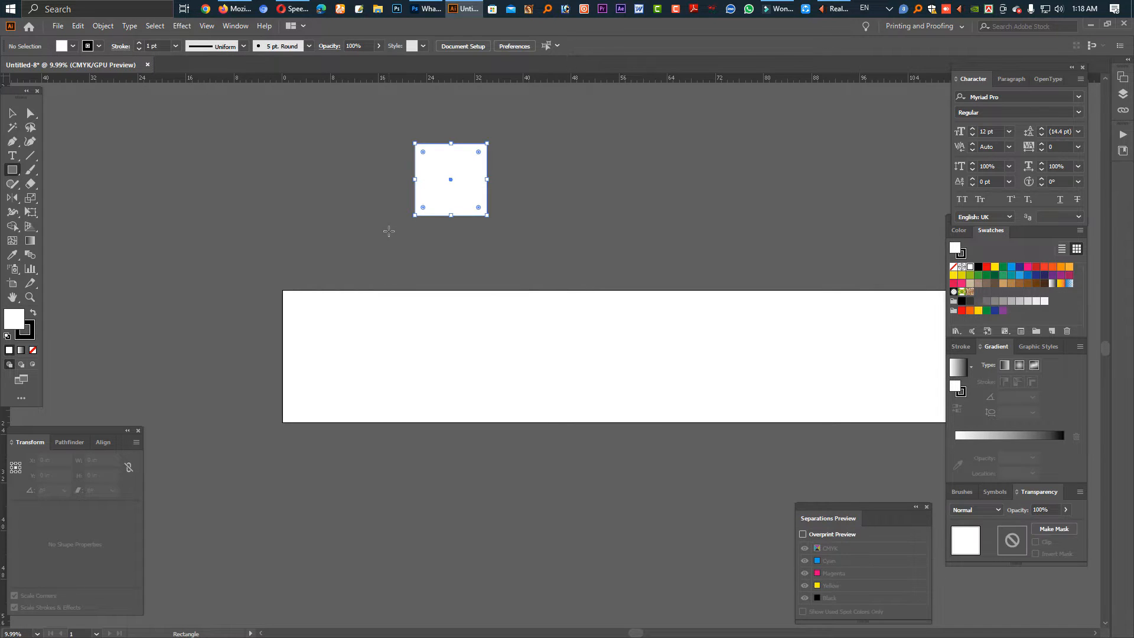
click(11, 113)
drag(475, 180, 269, 327)
Add a horizontal ruler guide along the square's bottom edge and lock the guides.
drag(351, 76, 362, 369)
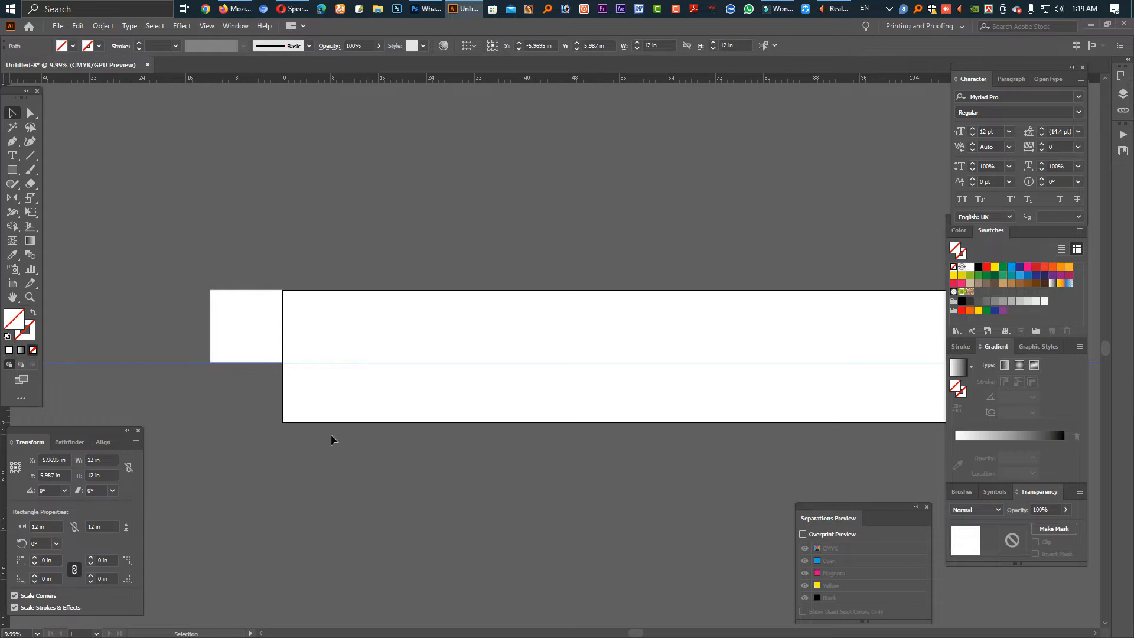
click(347, 403)
click(372, 246)
right_click(372, 246)
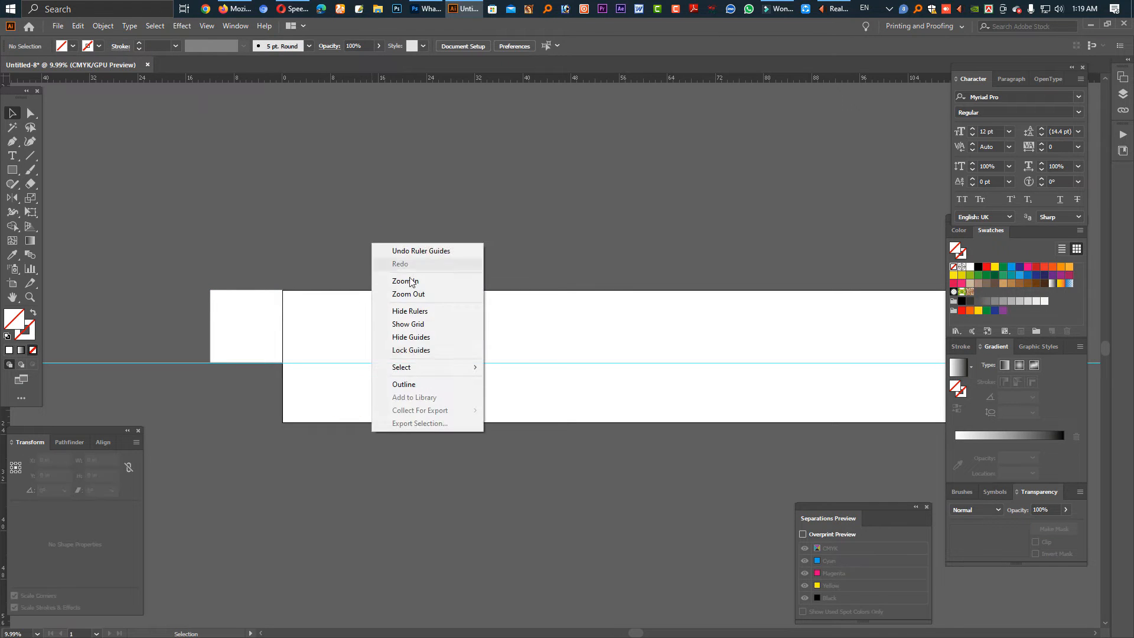
click(425, 351)
Delete the 12 × 12 in square beside the artboard.
drag(264, 276, 257, 324)
key(Delete)
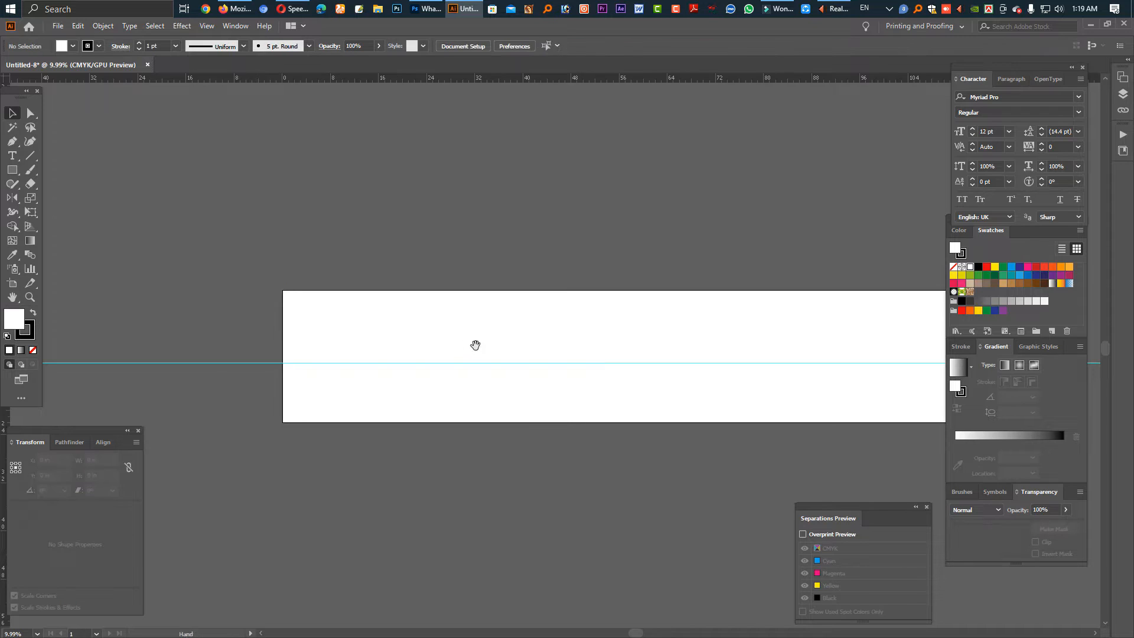
drag(475, 345, 286, 246)
key(Tab)
drag(349, 200, 440, 246)
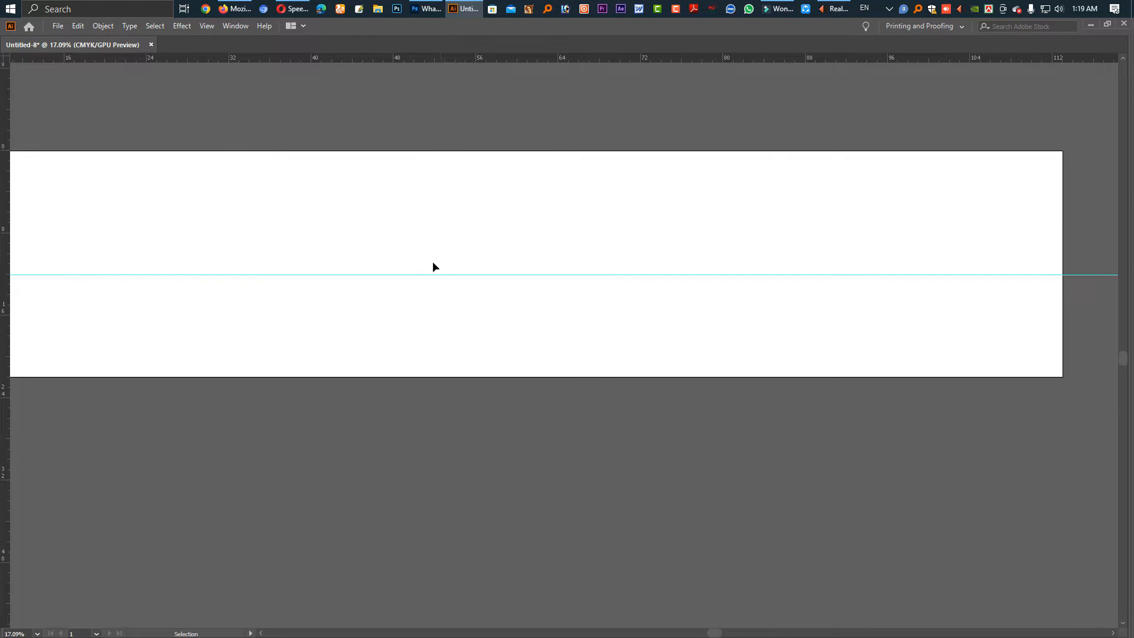
drag(519, 350, 435, 343)
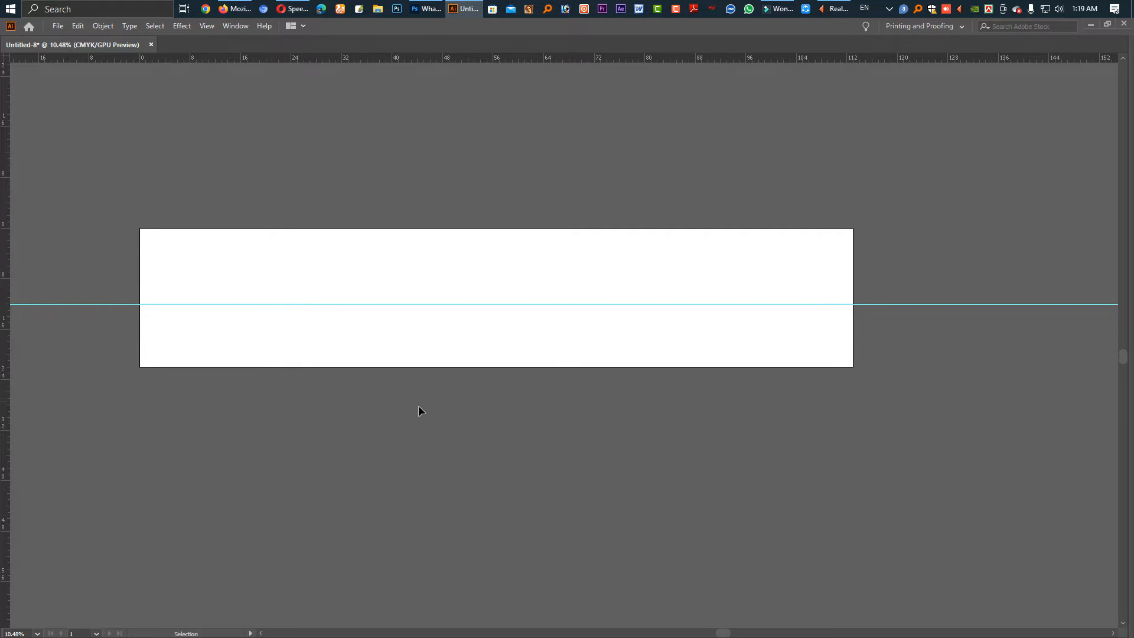
key(Tab)
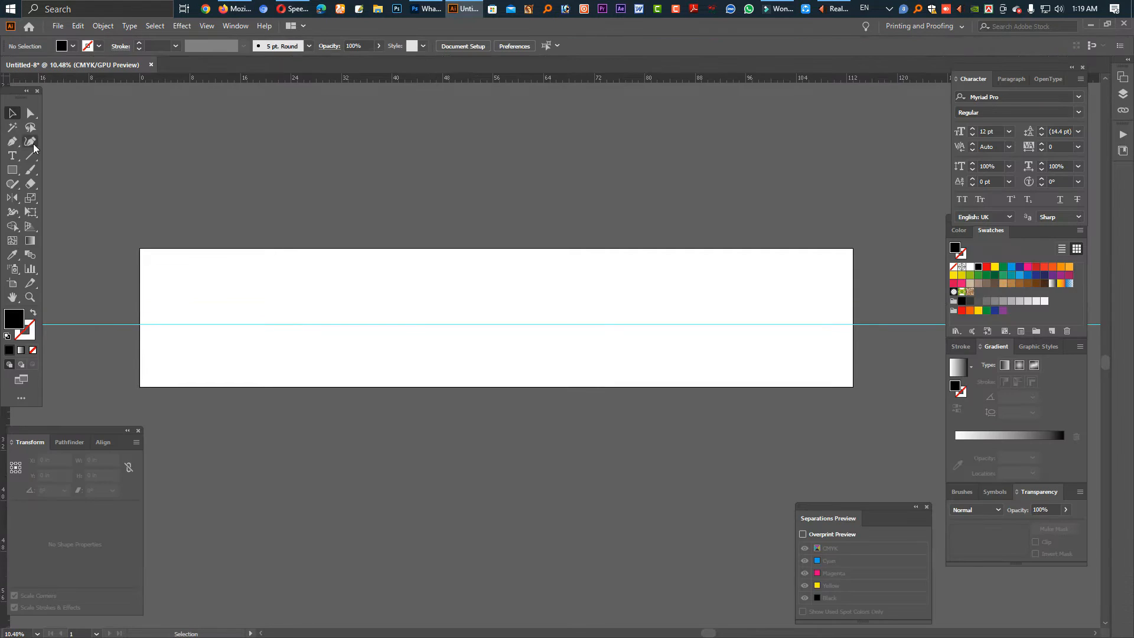
click(410, 232)
Draw a black ellipse about 42 × 35 in and move it to the middle of the artboard, centred near the guide.
drag(11, 170, 72, 205)
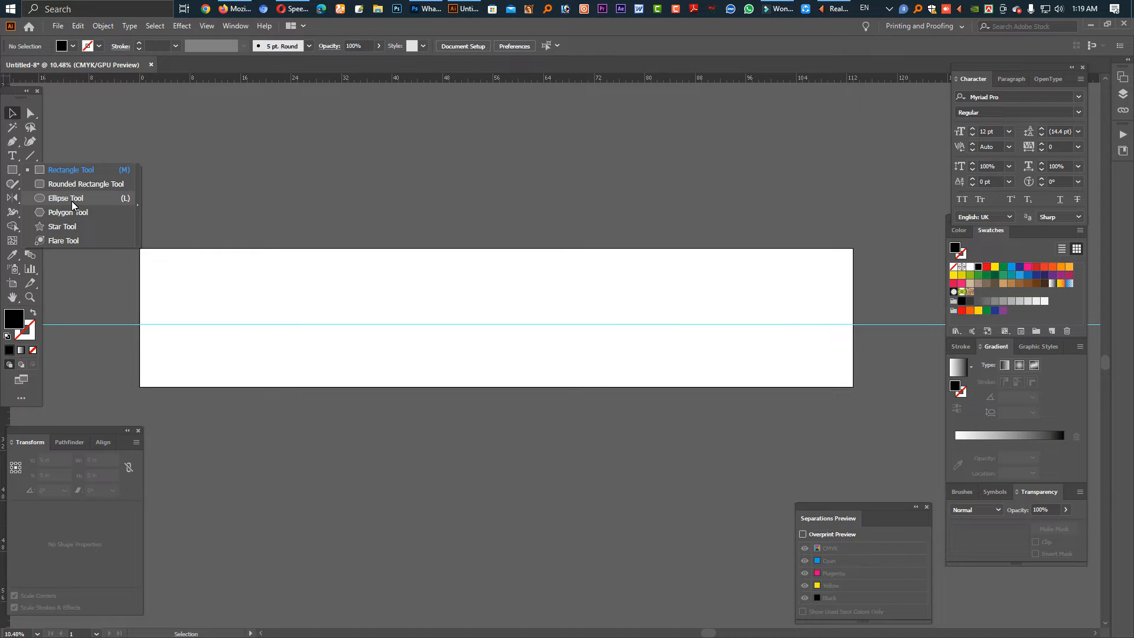
click(69, 198)
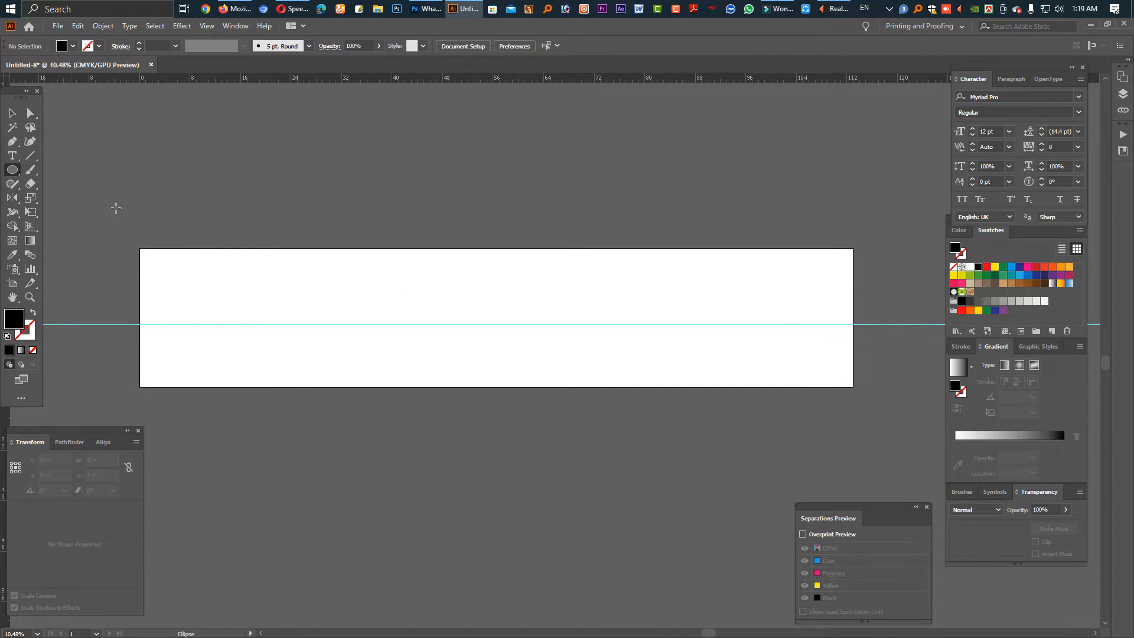
mouse_move(468, 202)
mouse_down()
mouse_move(638, 406)
mouse_move(733, 420)
mouse_up()
click(12, 113)
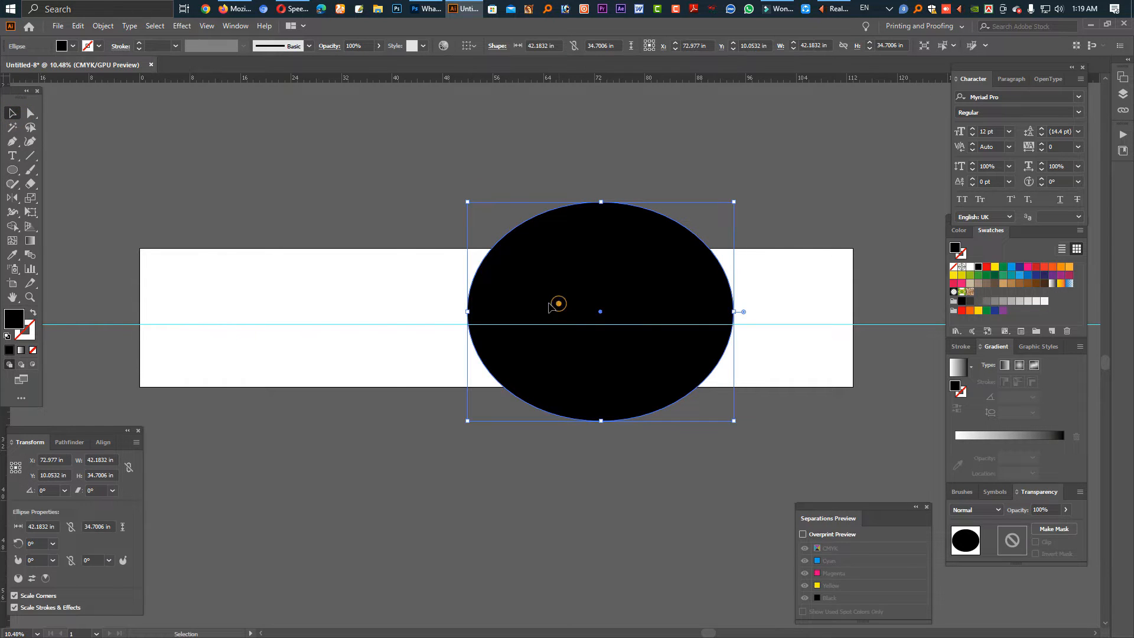
drag(600, 312, 501, 325)
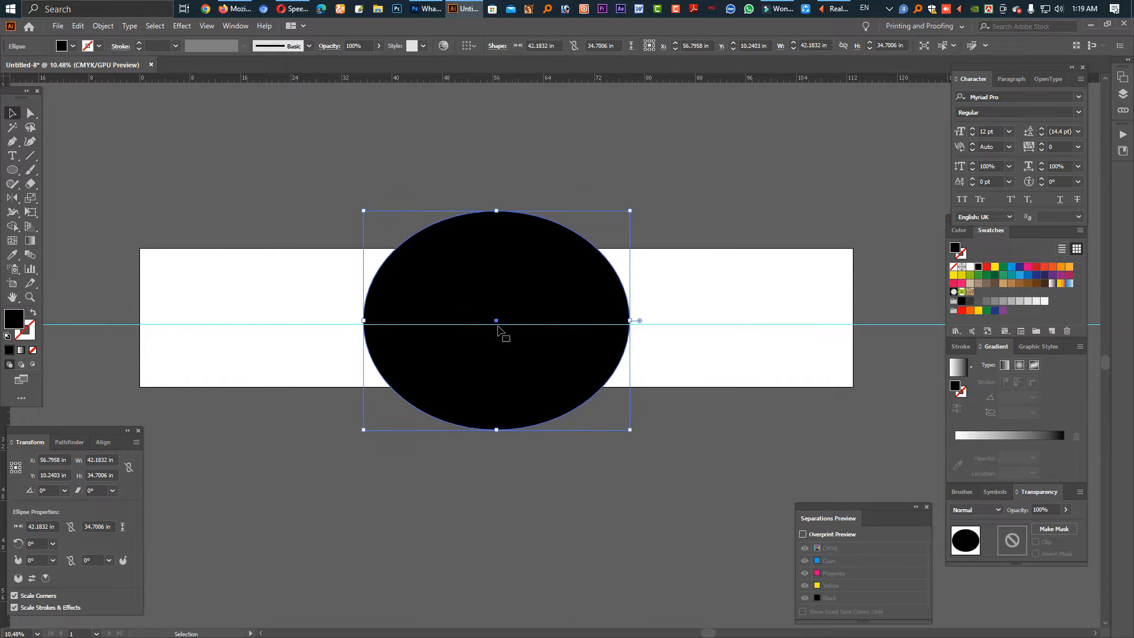
drag(446, 354, 440, 352)
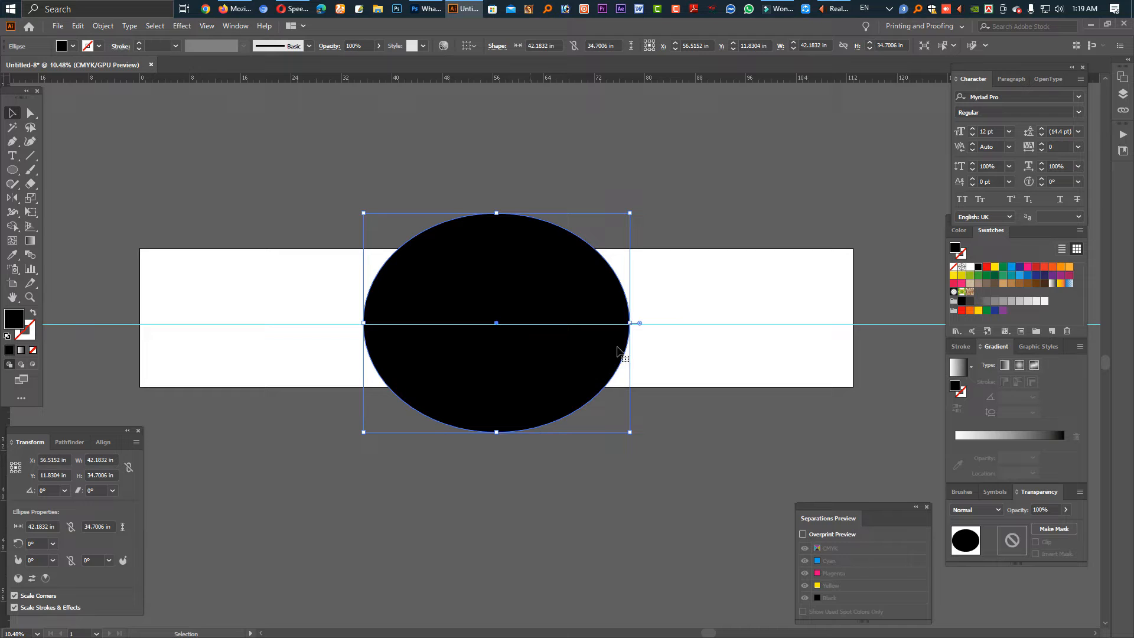
Rotate the ellipse about 20° counterclockwise with a slight shift to the left, and fill it with red.
drag(635, 324, 628, 277)
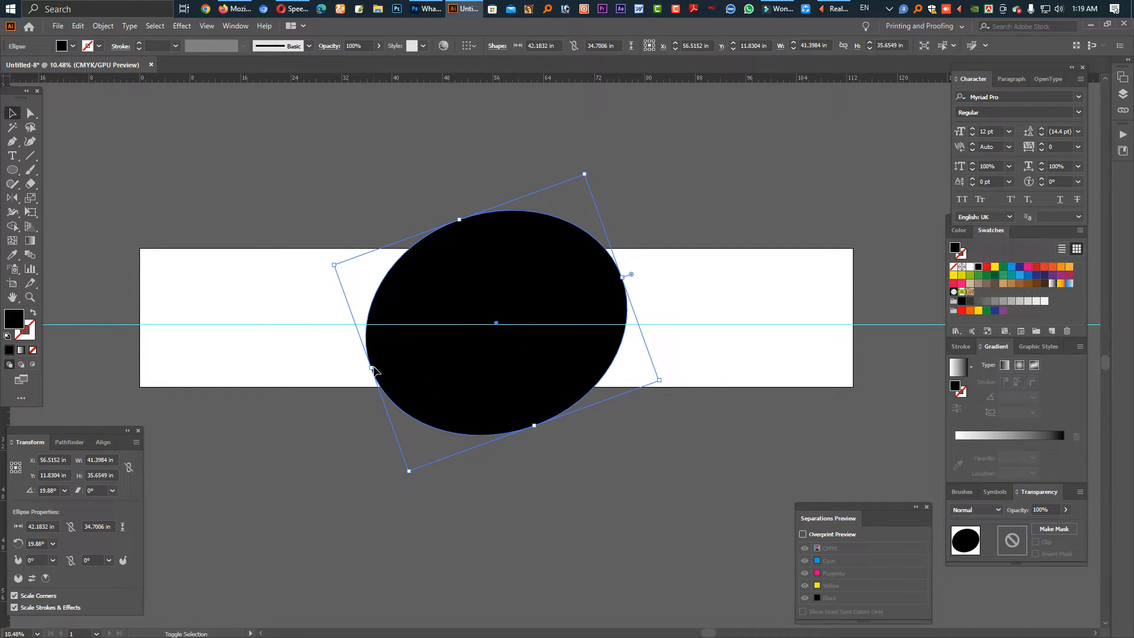
drag(473, 373, 463, 372)
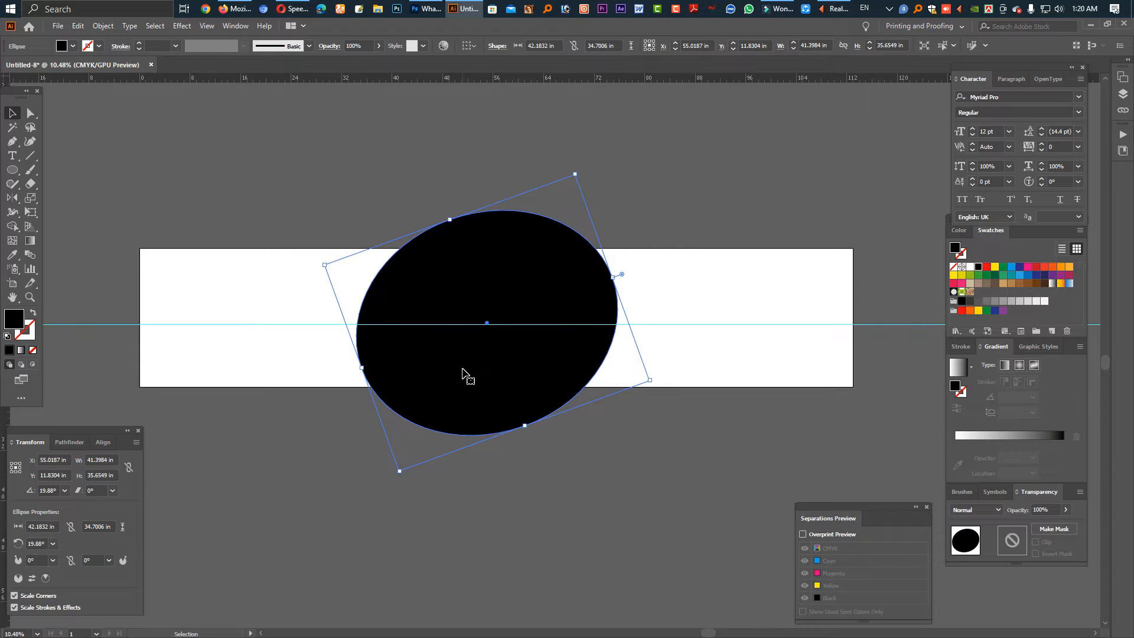
click(1036, 269)
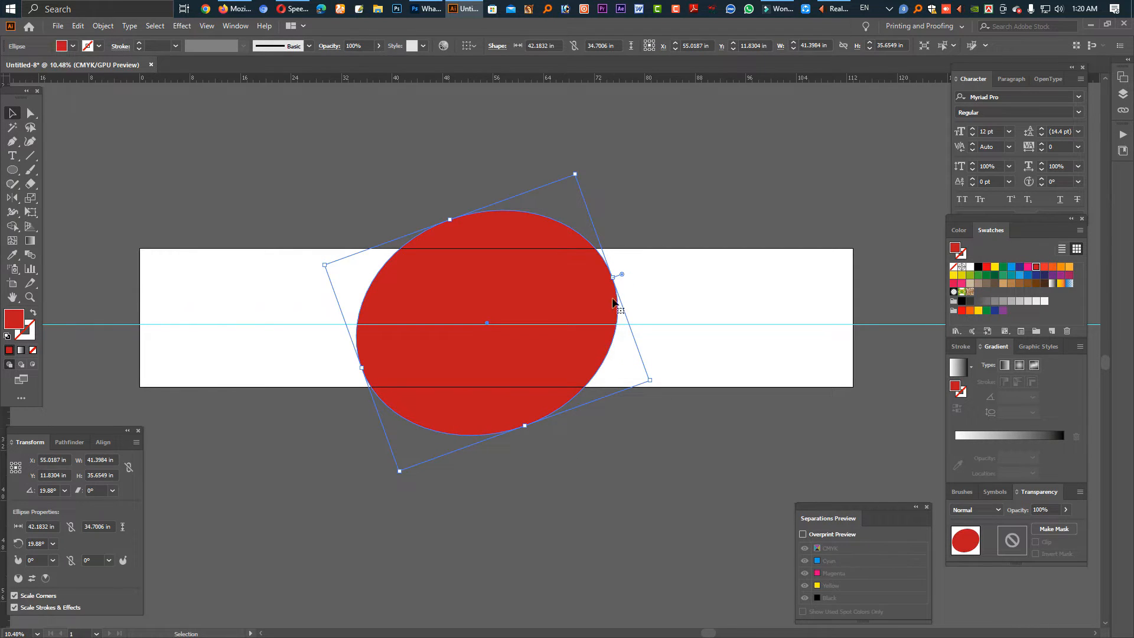
Shrink the ellipse slightly to about 41 × 34 in and reduce its rotation to about 16°.
drag(616, 279, 611, 273)
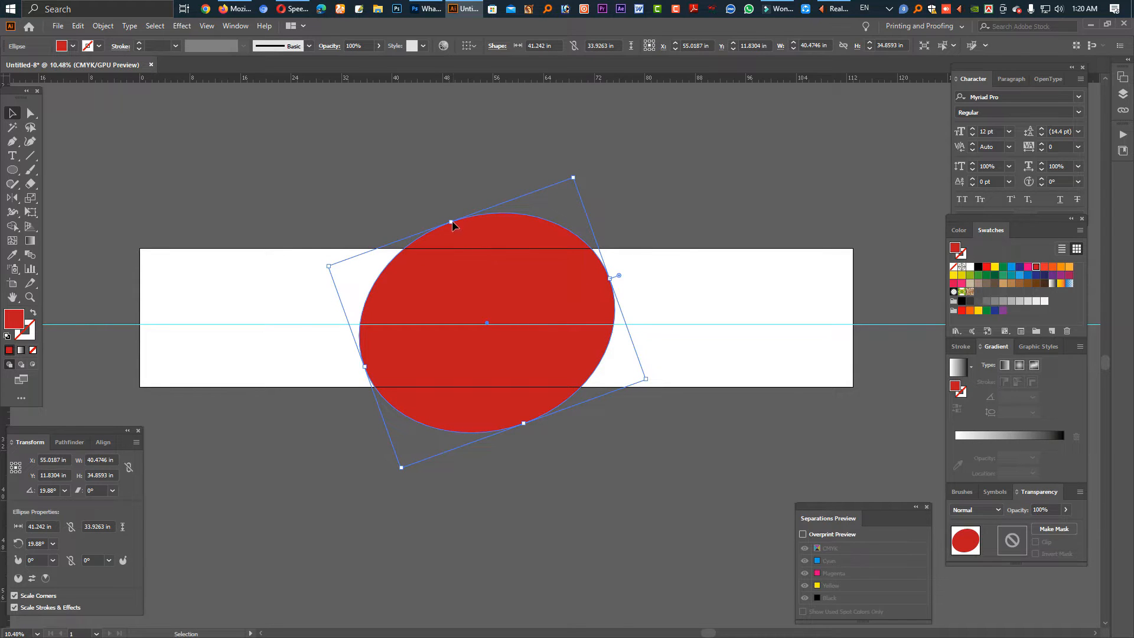
click(451, 222)
drag(450, 221, 453, 223)
mouse_move(618, 275)
mouse_down()
mouse_move(608, 274)
mouse_move(612, 288)
mouse_up()
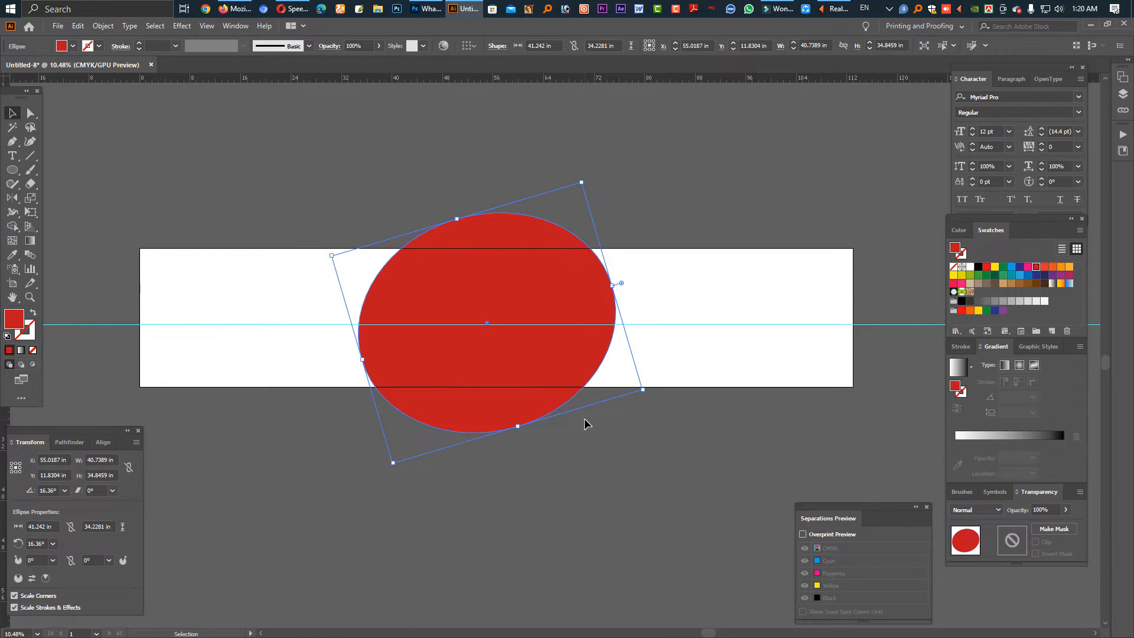
Fill the ellipse with a linear gradient running from bright red at the start to darker red at the end.
key(period)
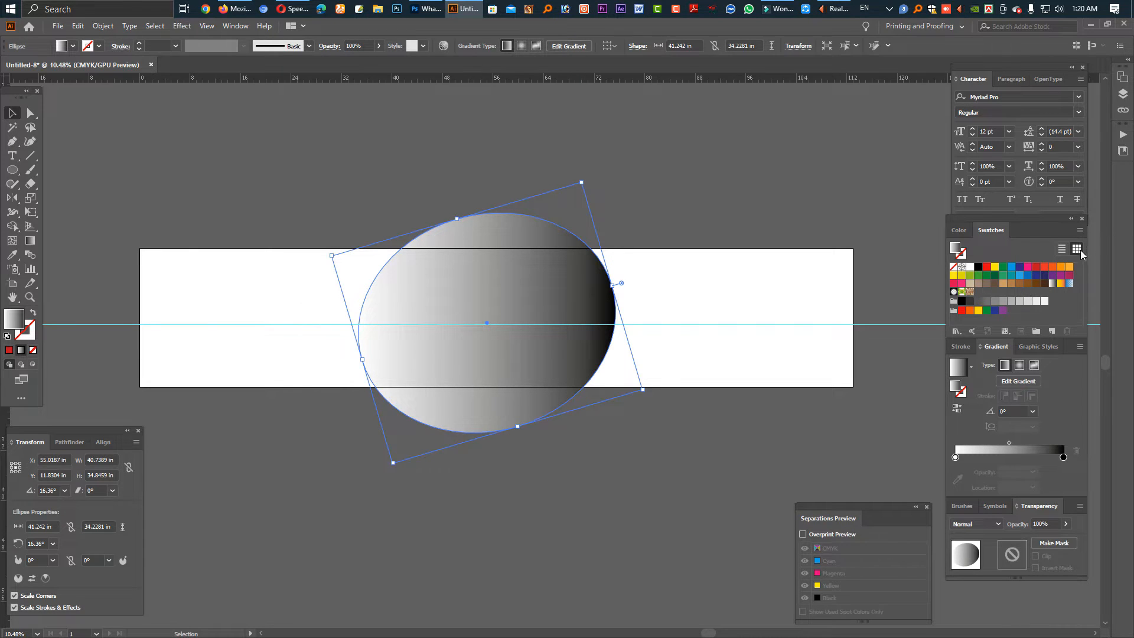
drag(1036, 267, 1064, 458)
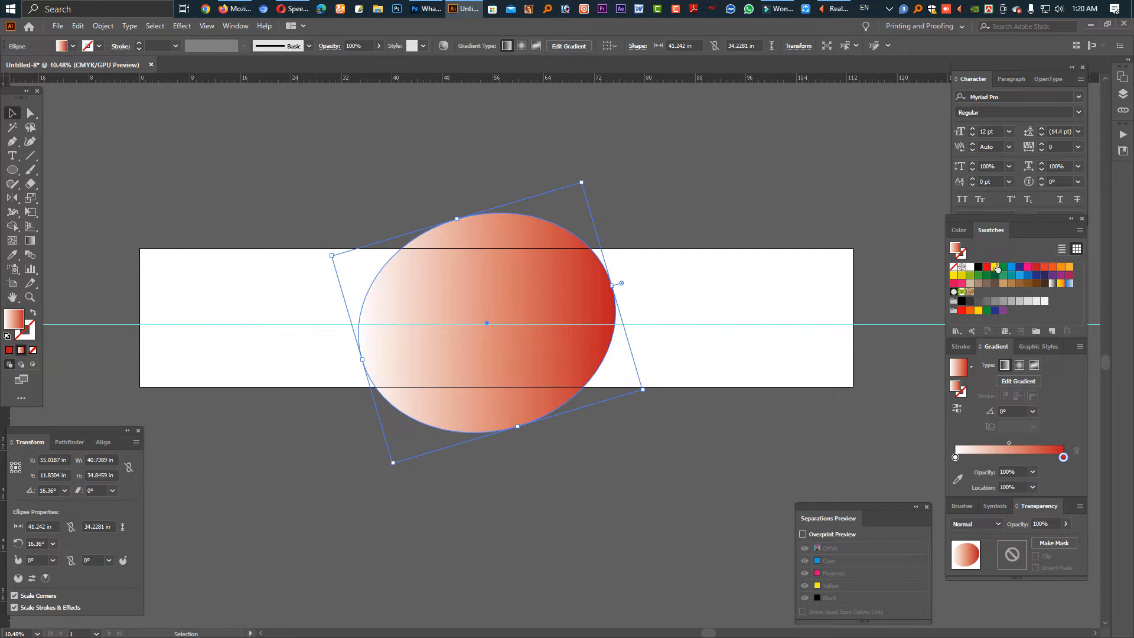
drag(955, 455, 956, 458)
click(569, 457)
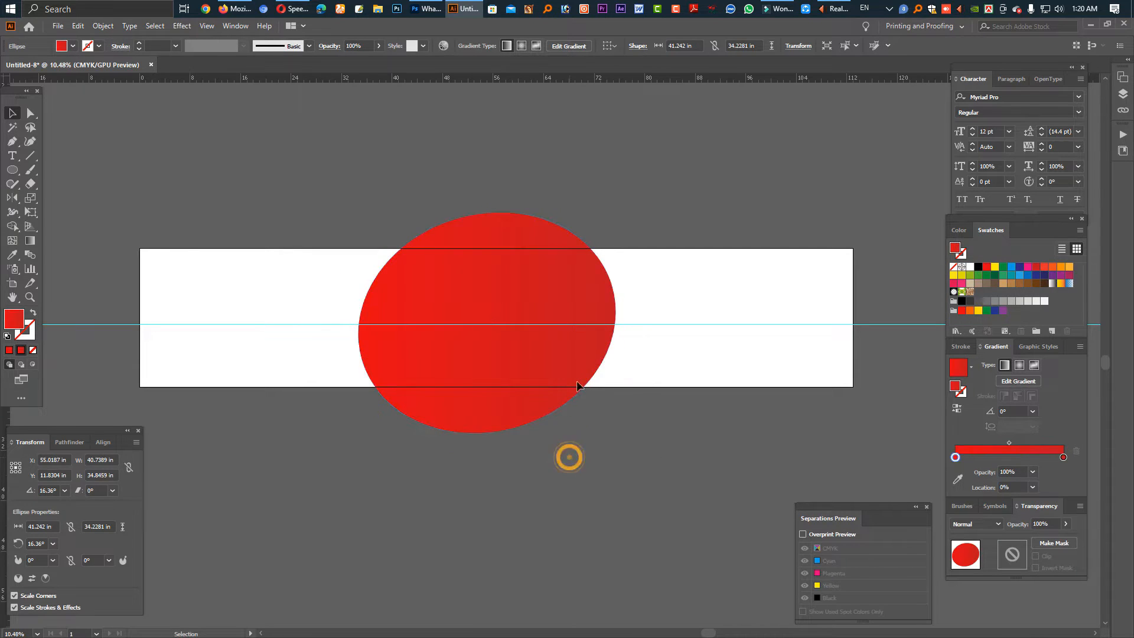
Darken the end colour of the ellipse's gradient by setting its cyan value to 57%.
click(571, 338)
click(1063, 458)
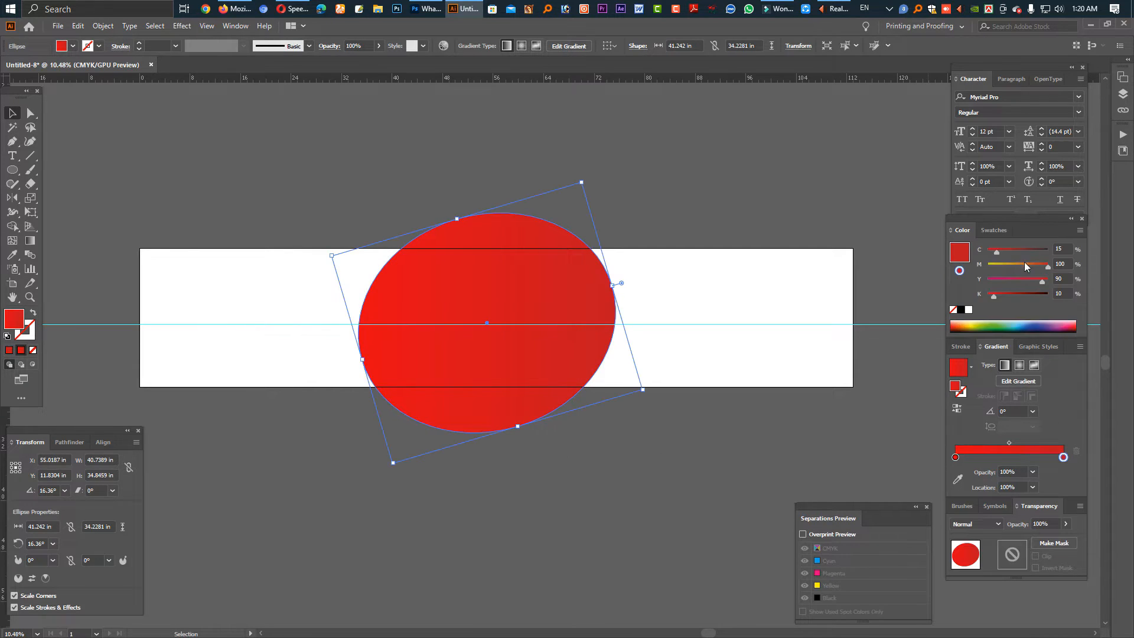
click(1016, 251)
drag(1017, 254, 1022, 251)
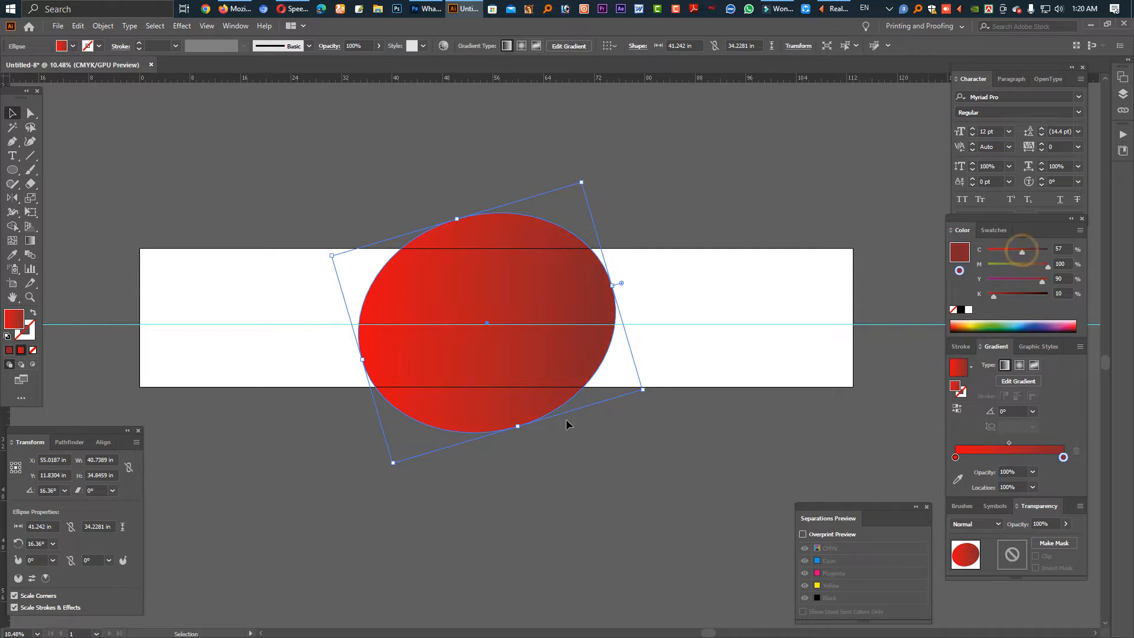
click(555, 460)
Place an enlarged copy about 44 × 36.5 in behind the red ellipse and fill it with the yellow-orange gradient swatch.
click(549, 369)
drag(616, 286, 633, 288)
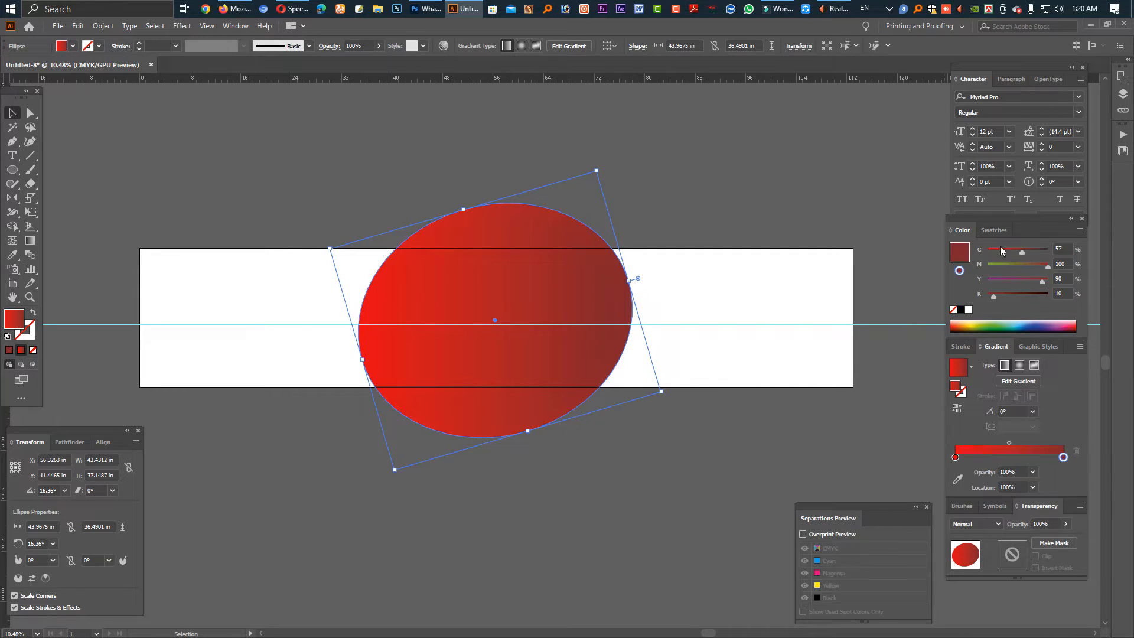
click(994, 230)
click(1062, 283)
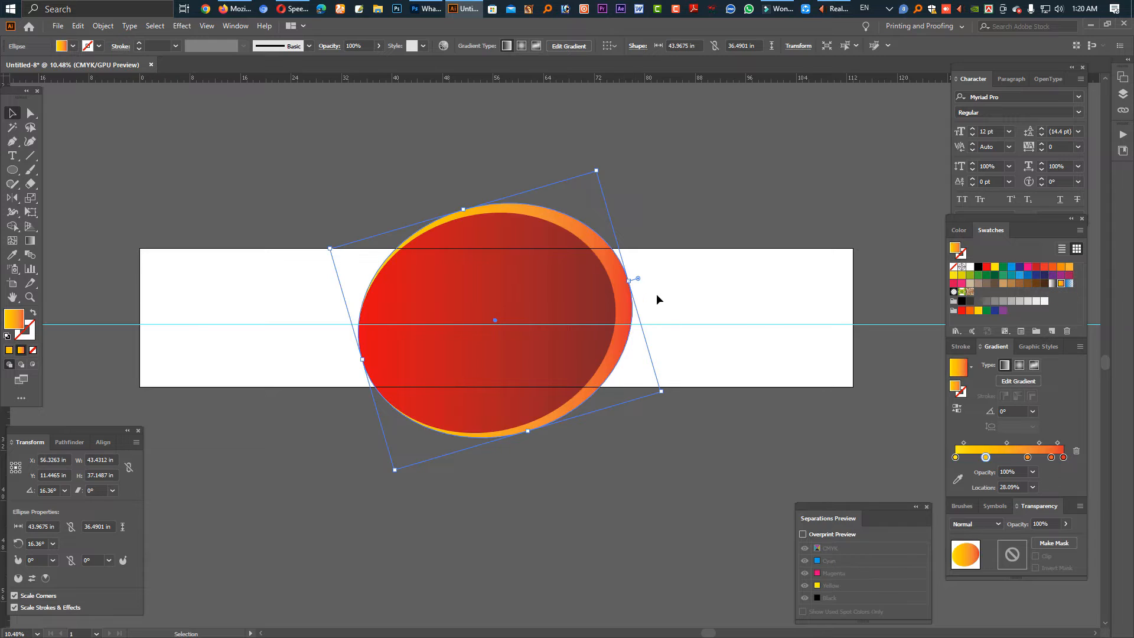
Rotate the yellow-orange ellipse to about 10° and reduce its height to about 35.2 in from the lower edge.
click(623, 318)
click(625, 288)
drag(632, 280, 638, 294)
drag(612, 385, 612, 385)
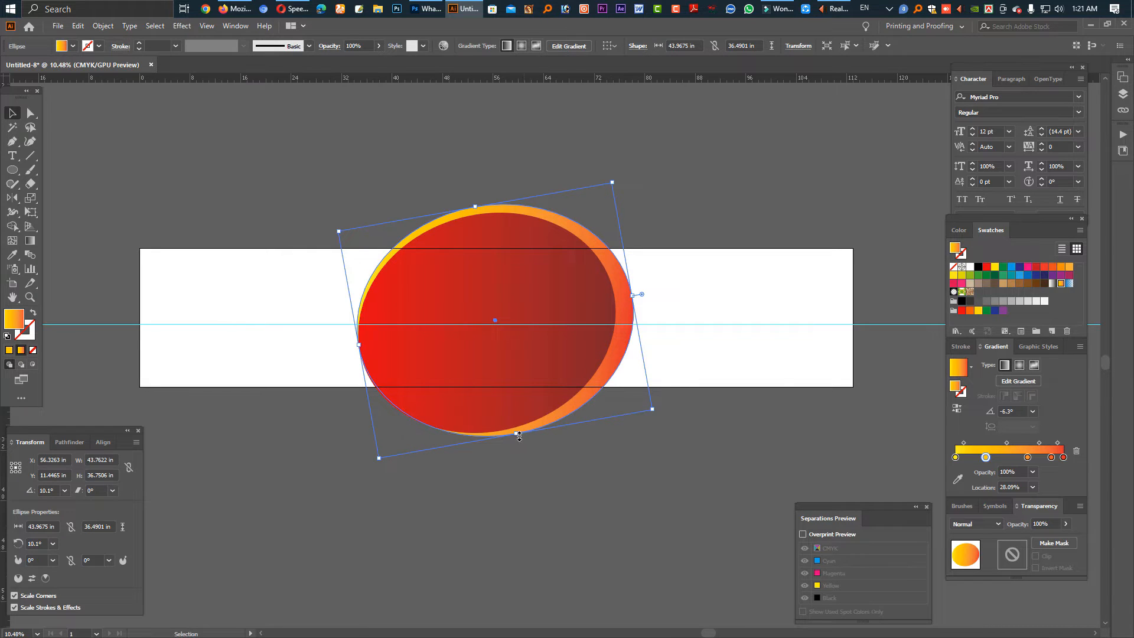
drag(518, 436, 518, 425)
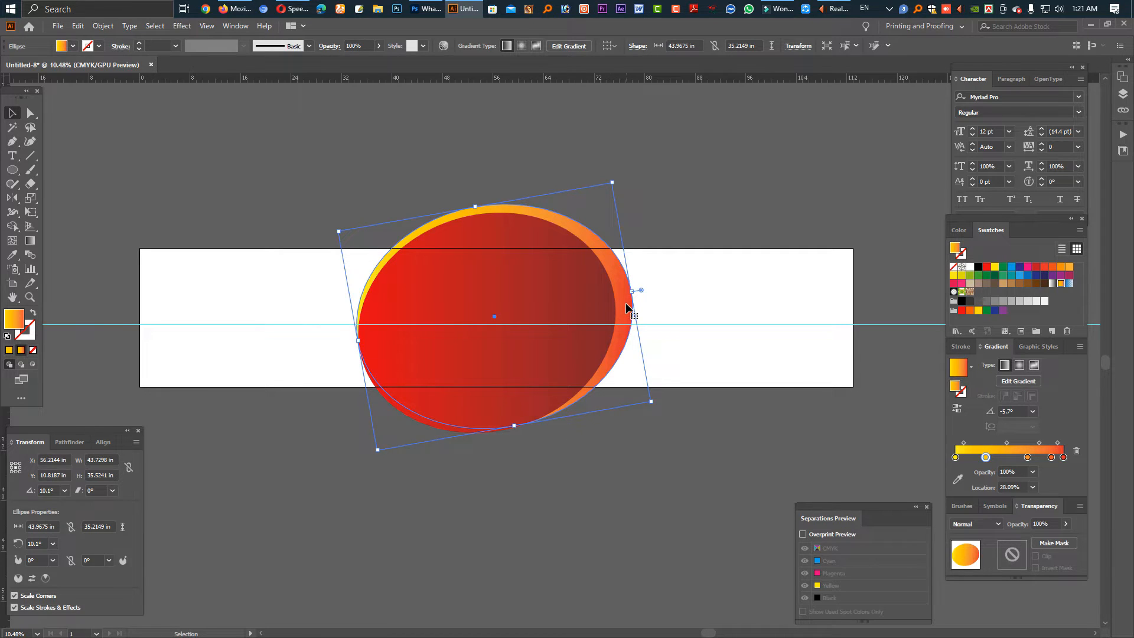
Place a copy of the orange ellipse at the back, turned 180° and enlarged to about 48.6 × 38.9 in.
key(ctrl)
drag(633, 293, 355, 386)
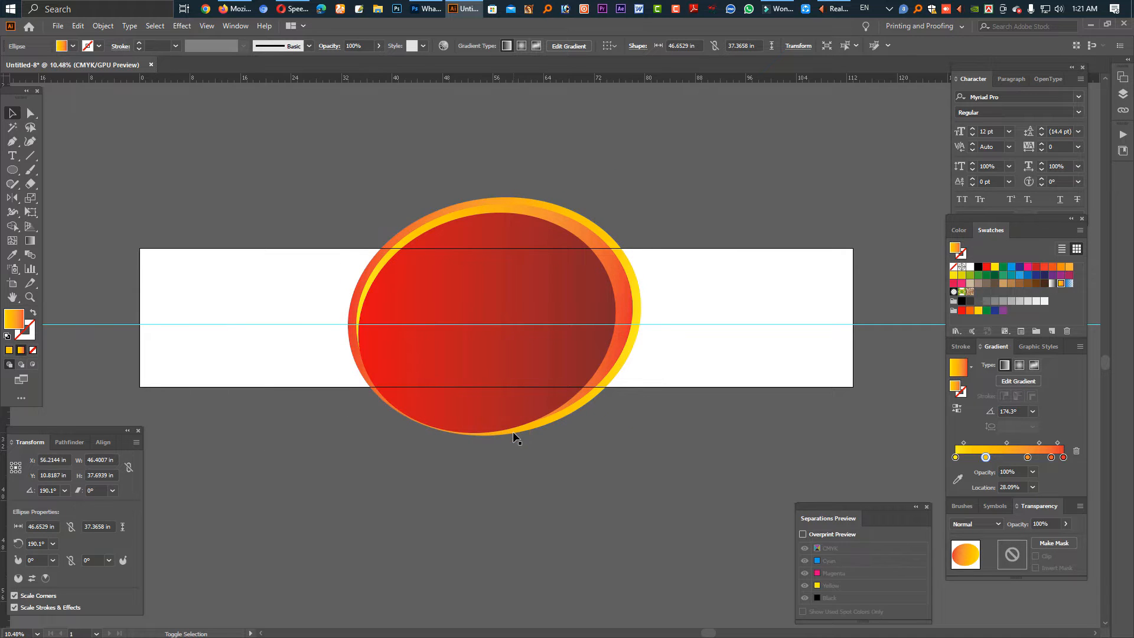
click(641, 361)
click(526, 421)
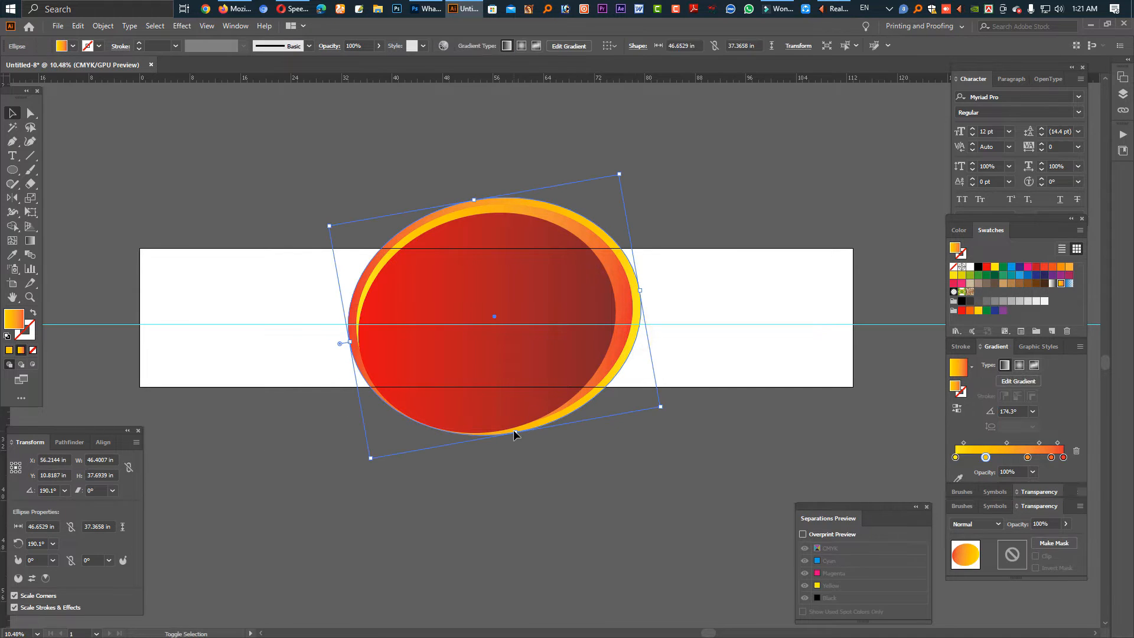
drag(515, 432, 517, 445)
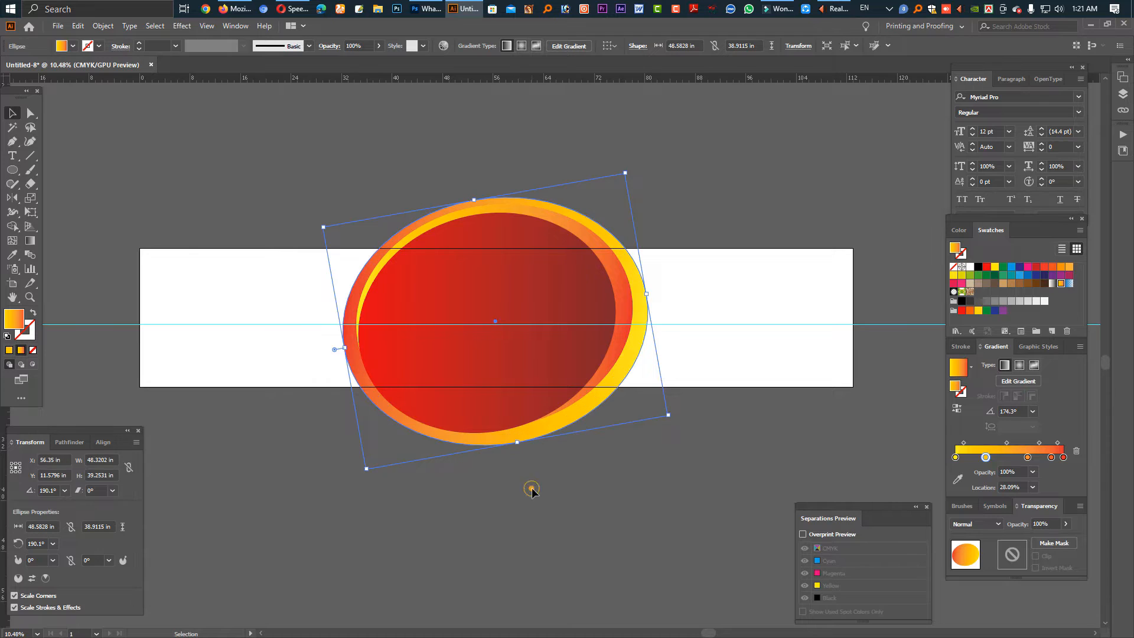
click(532, 488)
Recolour the outermost ellipse with a two-stop gradient from light blue to darker blue, removing the middle stops and setting the midpoint to 51.53%.
click(345, 348)
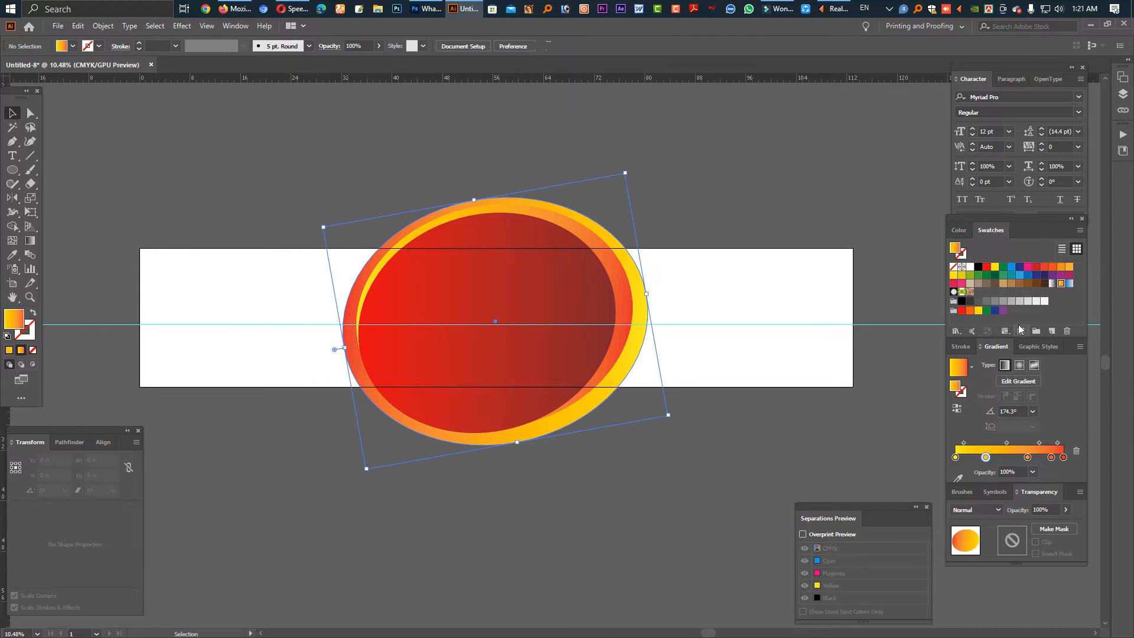
drag(1051, 457, 1054, 507)
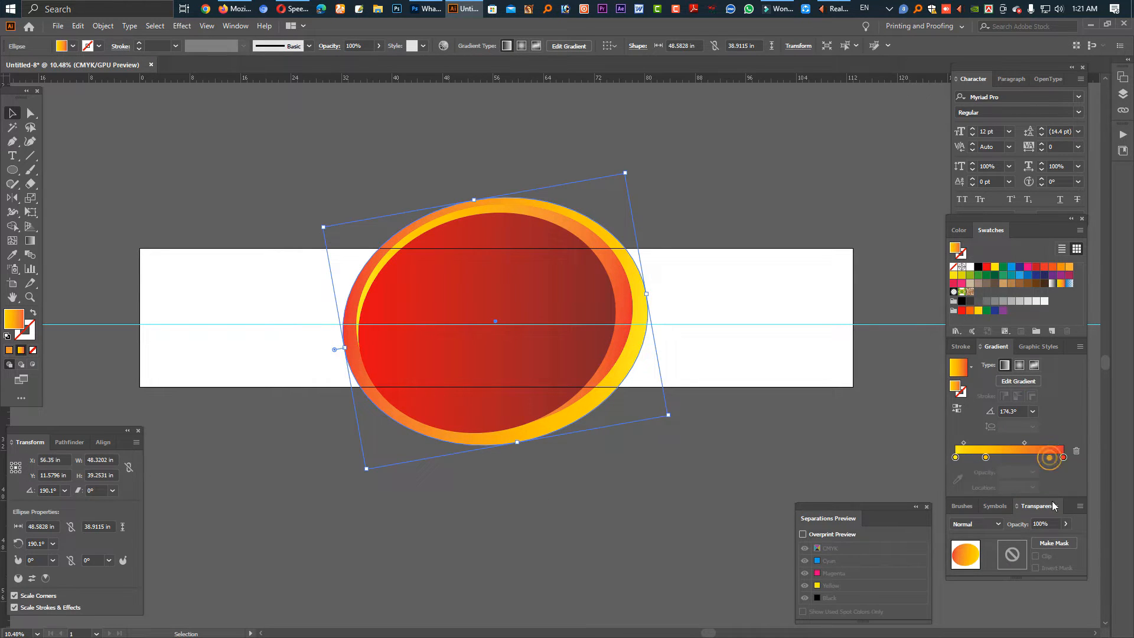
drag(985, 457, 1018, 447)
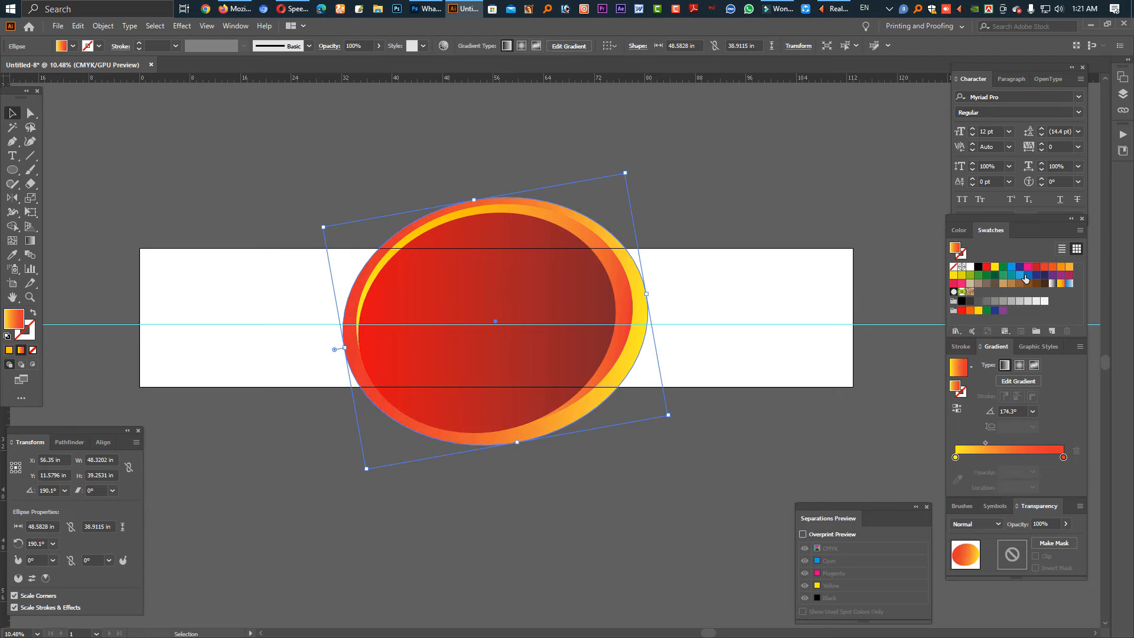
drag(1021, 276, 955, 457)
drag(1028, 275, 1063, 457)
drag(987, 441, 1012, 445)
click(623, 474)
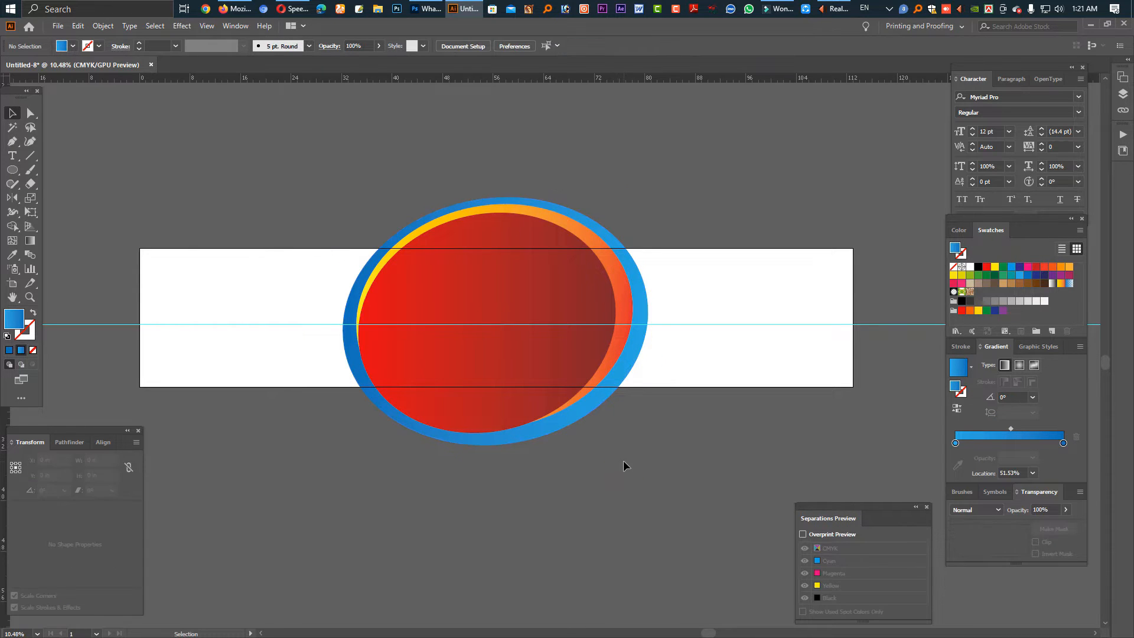
click(679, 475)
Rotate all three ellipses together about 10° counterclockwise.
click(537, 337)
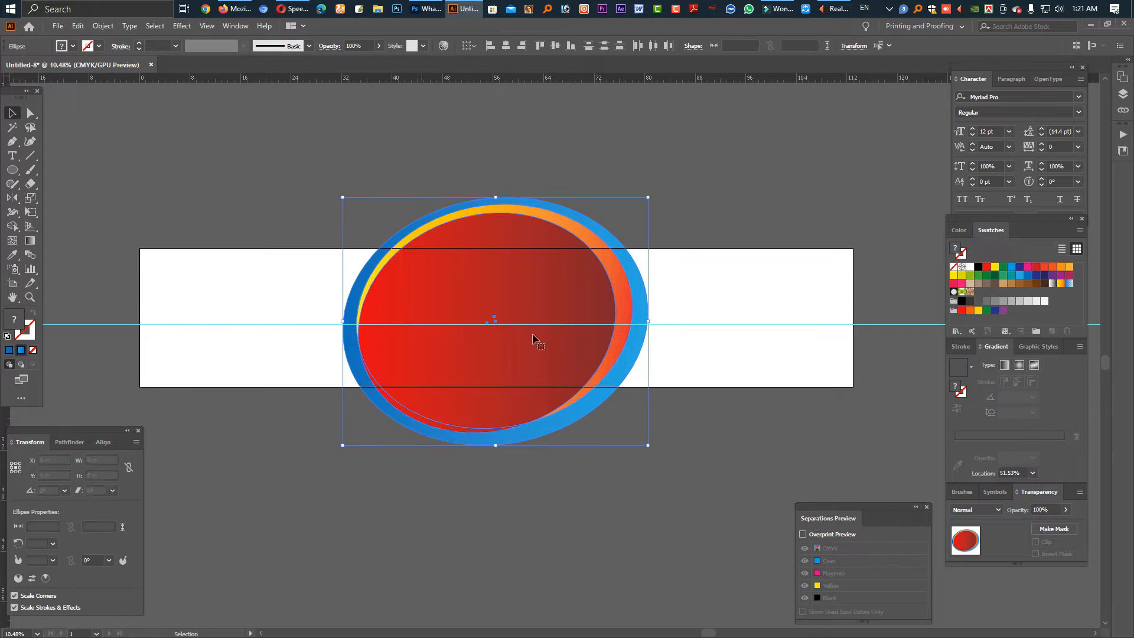
drag(653, 320, 653, 298)
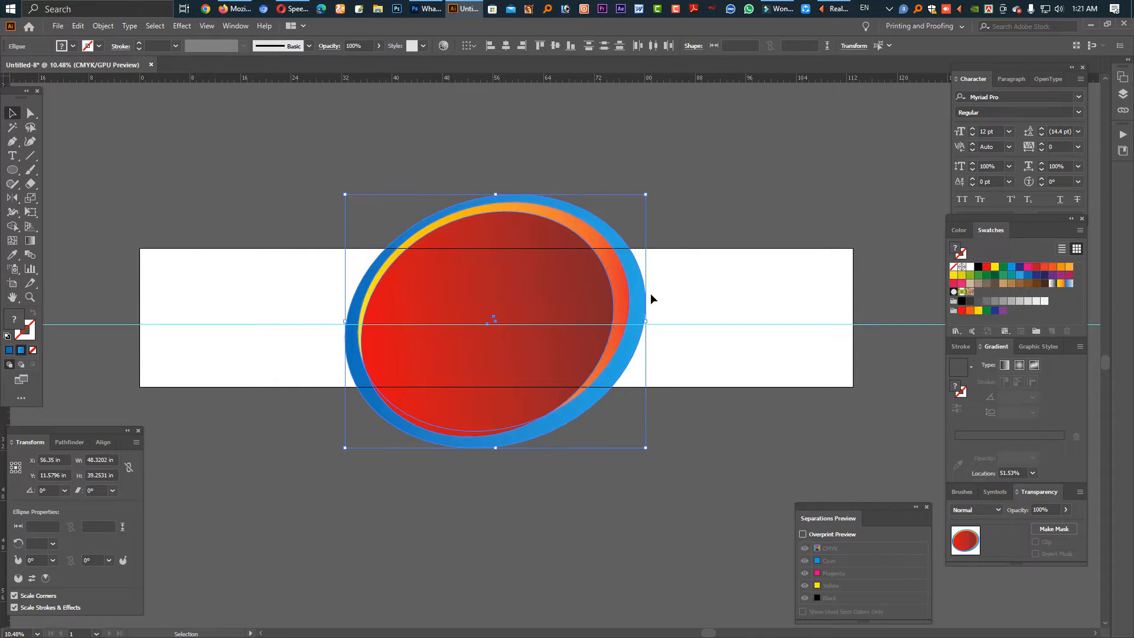
click(671, 418)
Shrink the red ellipse slightly from its lower-left side so more of the yellow-orange ring shows.
click(520, 307)
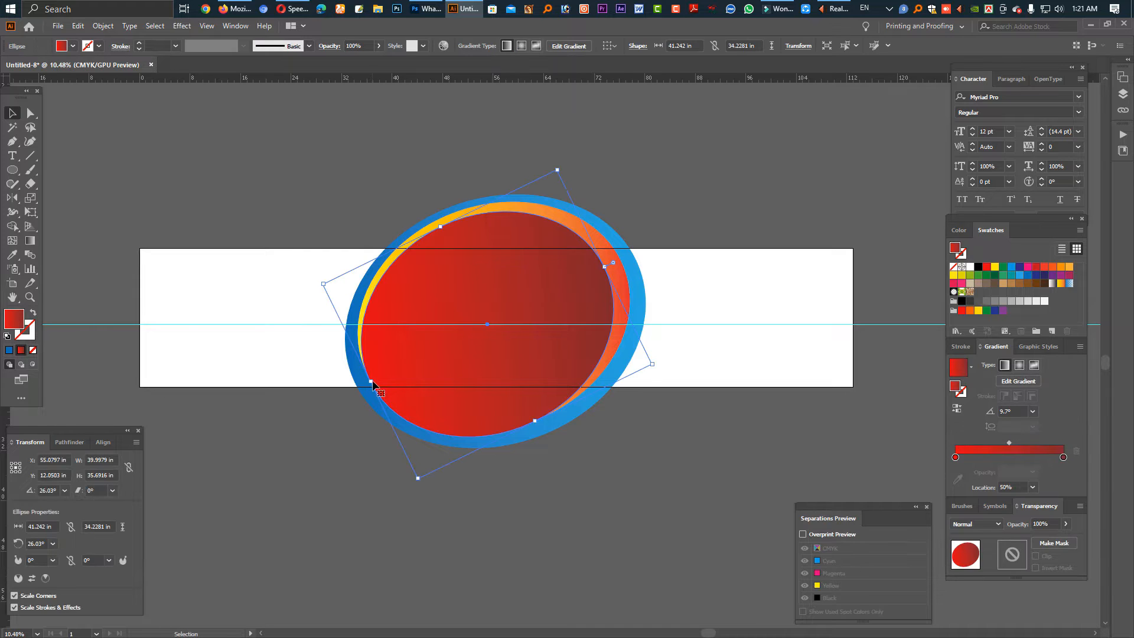
drag(371, 383, 380, 379)
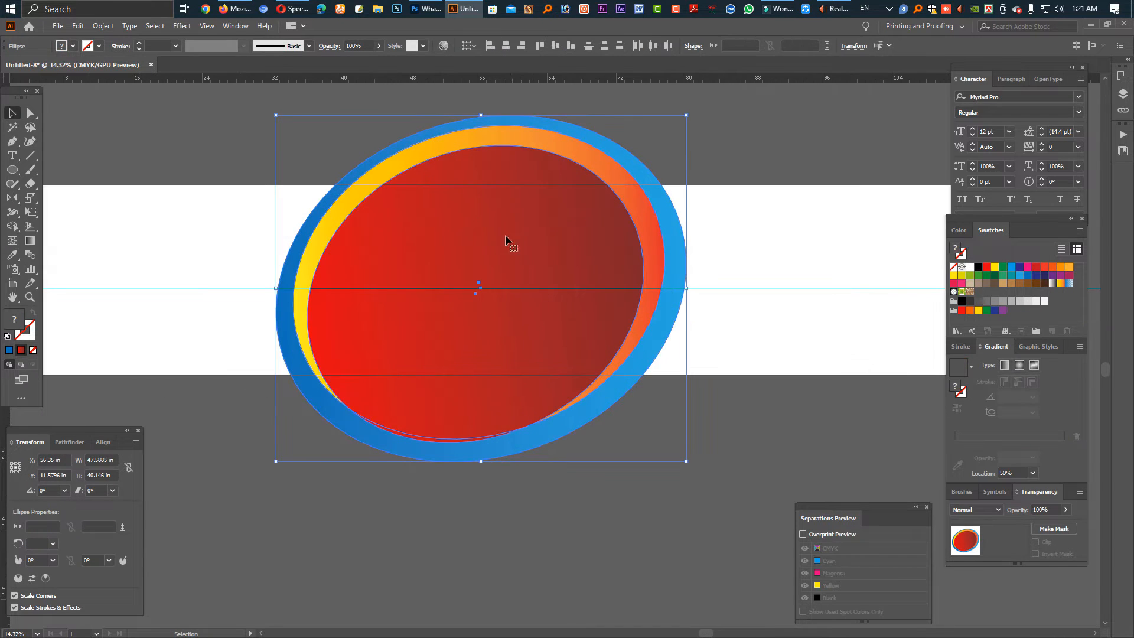
click(716, 177)
scroll(719, 256, down, 1)
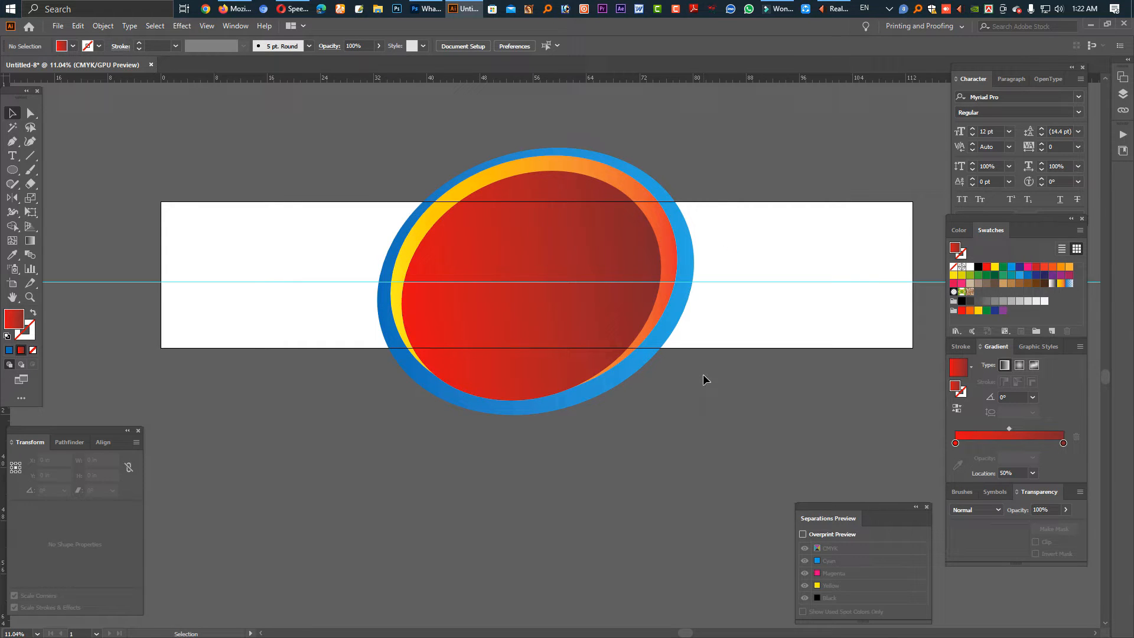
Draw a rectangle about 113 × 22 in covering the whole artboard over the ellipses.
drag(12, 170, 65, 168)
mouse_move(162, 201)
mouse_down()
mouse_move(762, 347)
mouse_move(892, 365)
mouse_move(914, 348)
mouse_up()
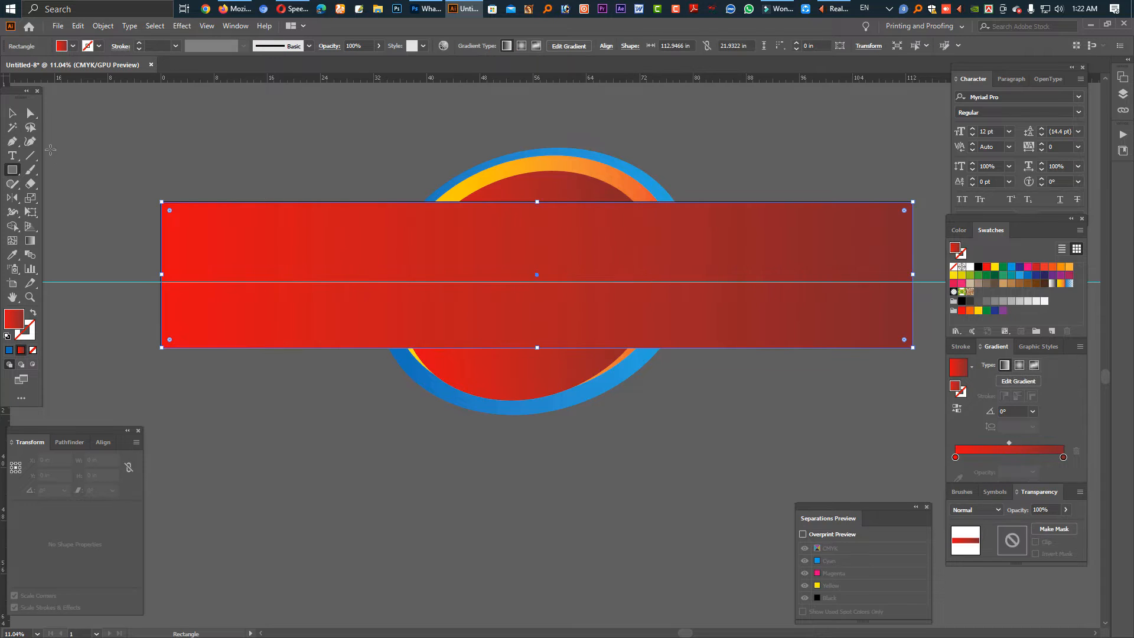
click(12, 112)
Remove all ellipse parts above and below the rectangle from the selected artwork with the Shape Builder tool.
key(ctrl+a)
click(12, 226)
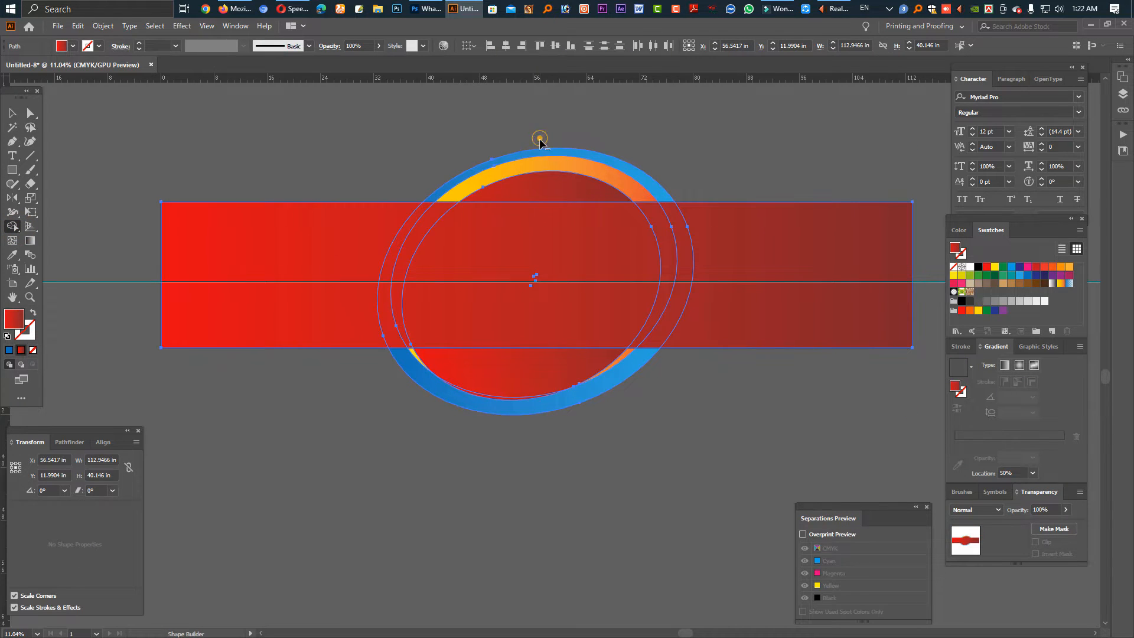
drag(540, 140, 552, 185)
mouse_move(610, 440)
mouse_down()
mouse_move(571, 404)
mouse_move(468, 380)
mouse_up()
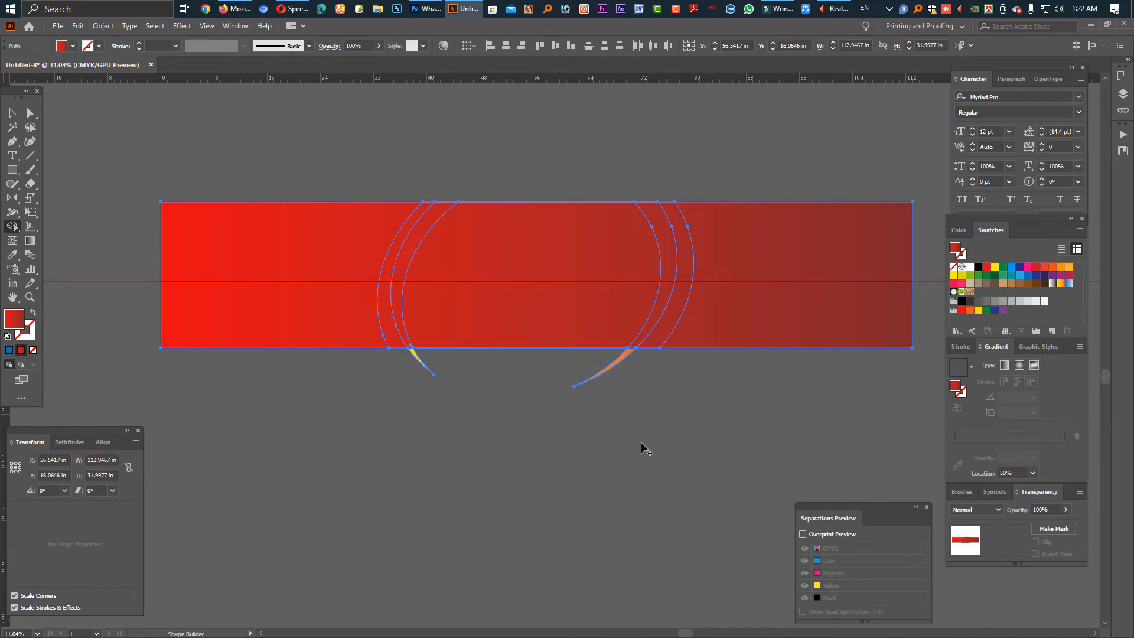
mouse_move(607, 371)
mouse_down()
mouse_move(464, 373)
mouse_move(426, 393)
mouse_move(483, 370)
mouse_up()
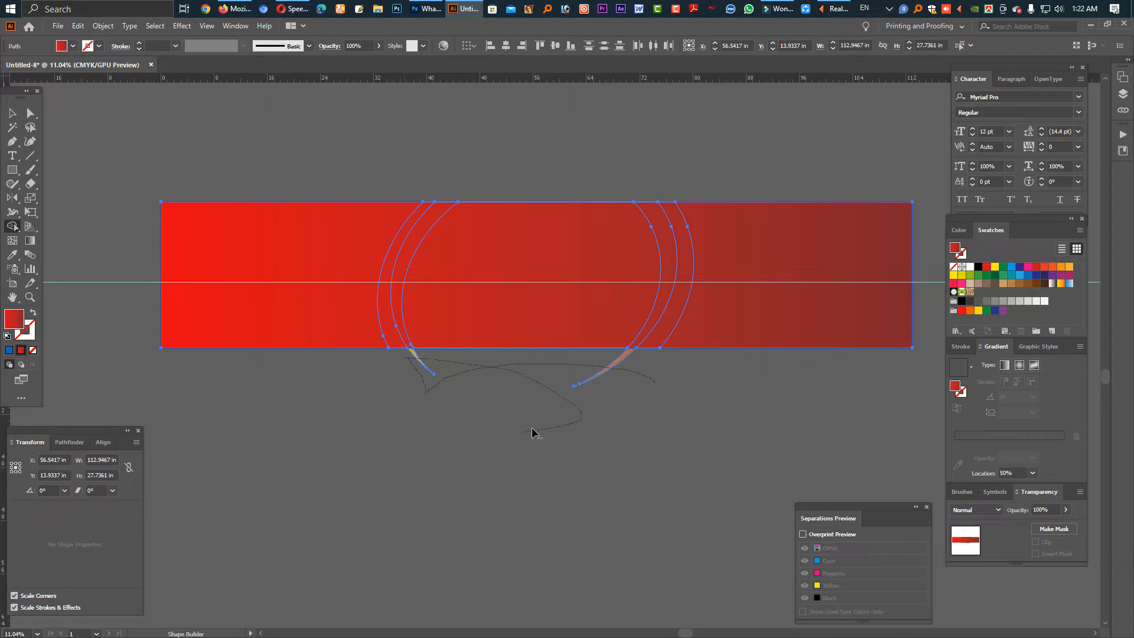
drag(533, 432, 532, 435)
key(a)
Send the rectangle behind the ellipses and fill it with very light grey.
click(286, 236)
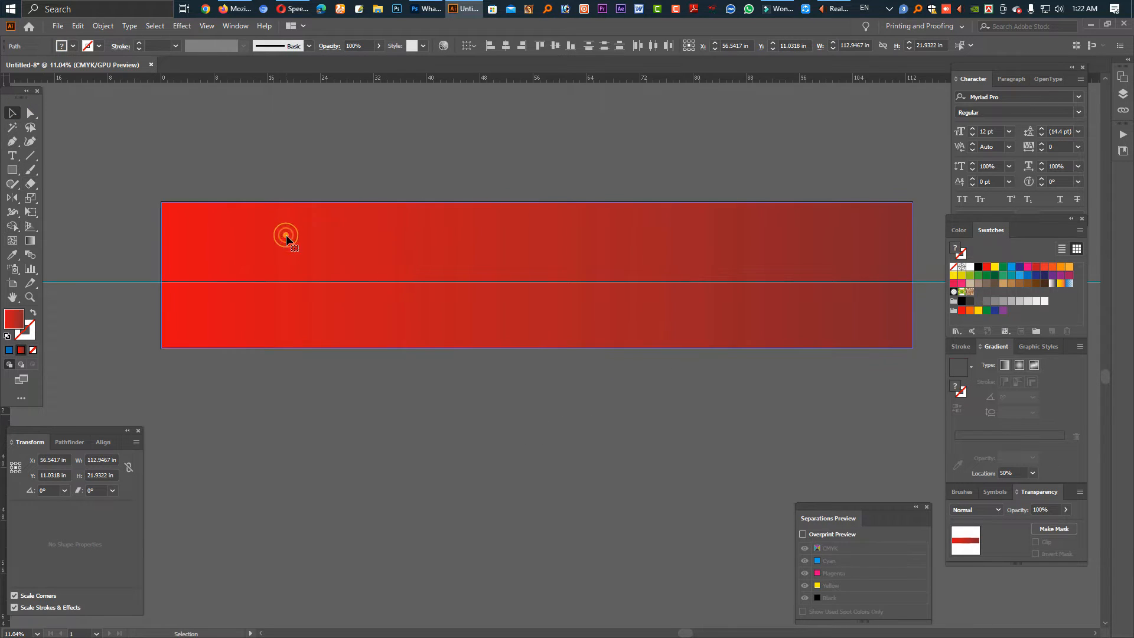
key(v)
key(ctrl+shift+[)
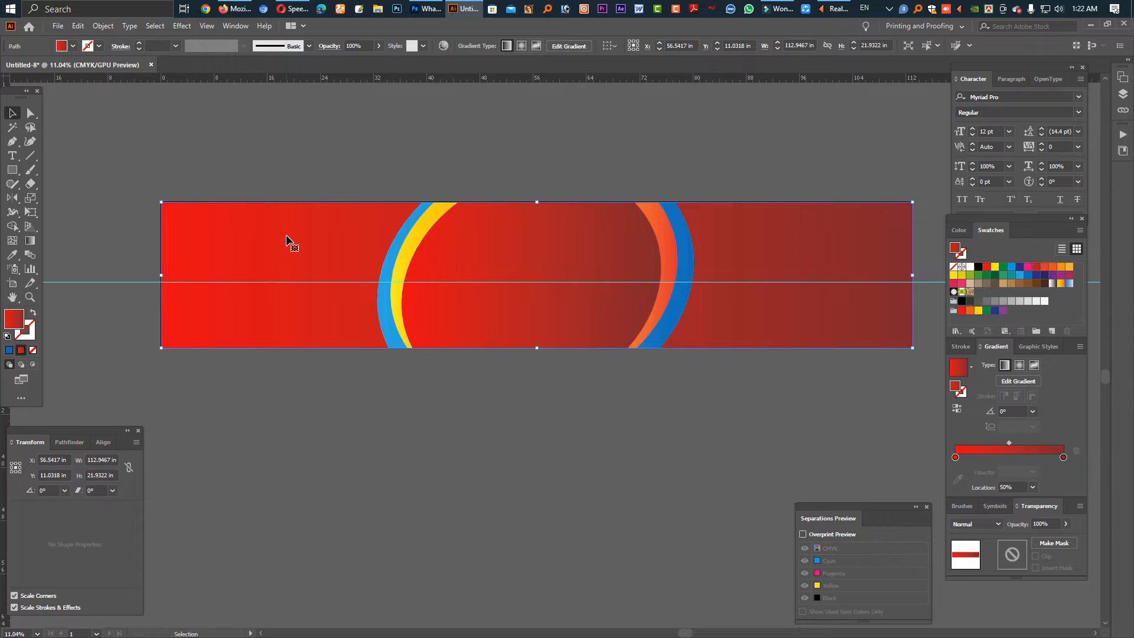
click(1044, 301)
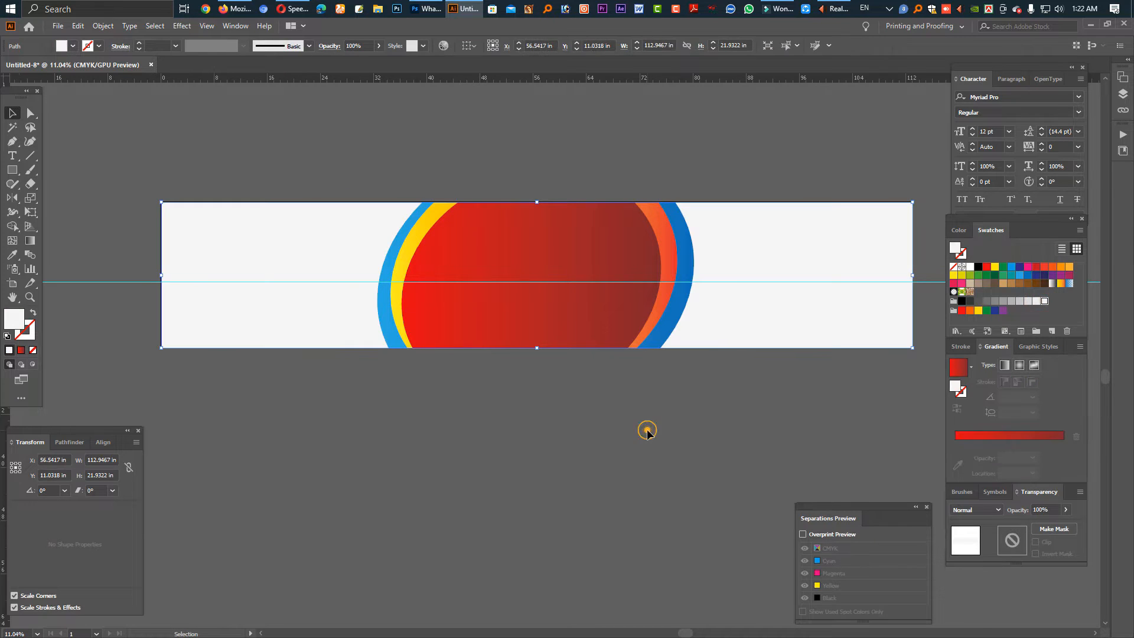
click(647, 429)
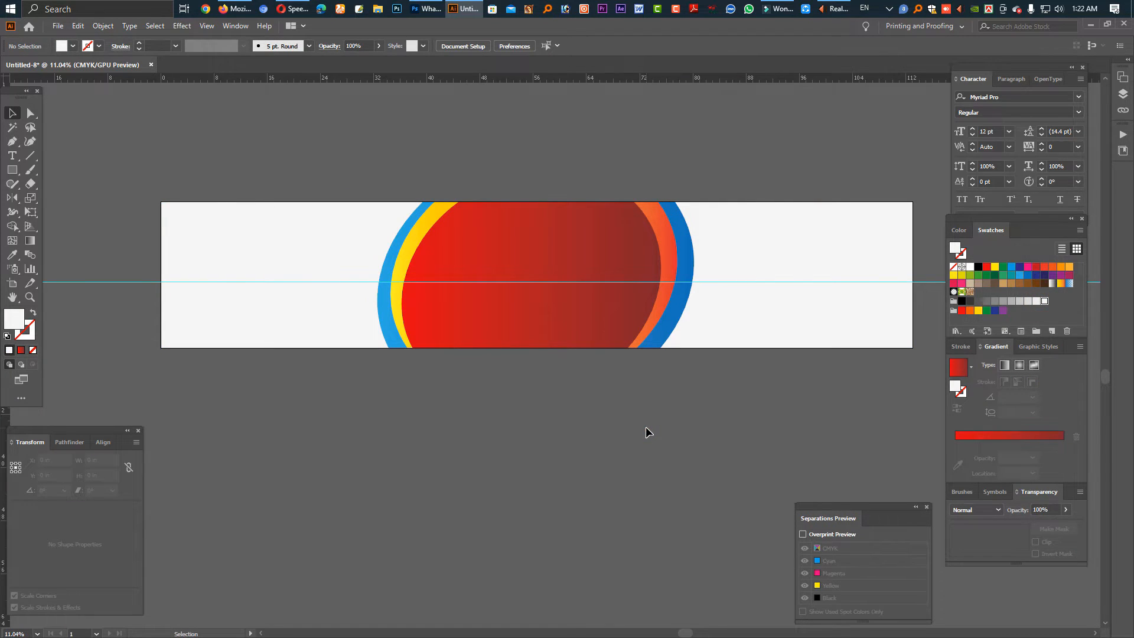
Lock all the banner background artwork.
click(342, 278)
key(ctrl+a)
key(ctrl+2)
click(596, 336)
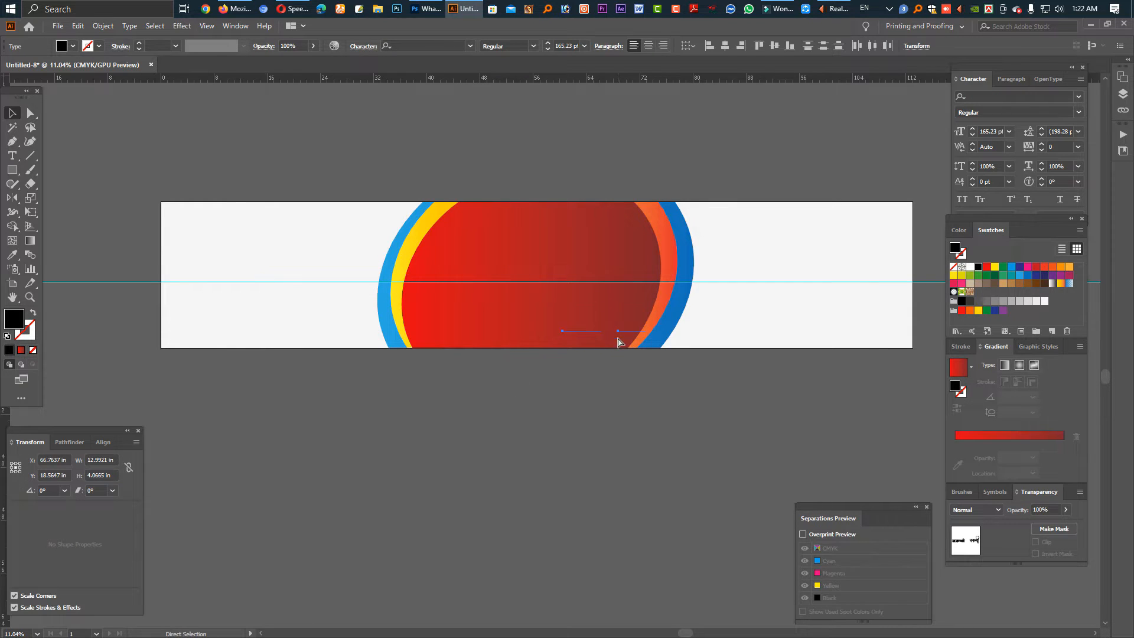
click(375, 322)
Add a point text line below the artboard and enlarge it to about 319 pt.
click(13, 156)
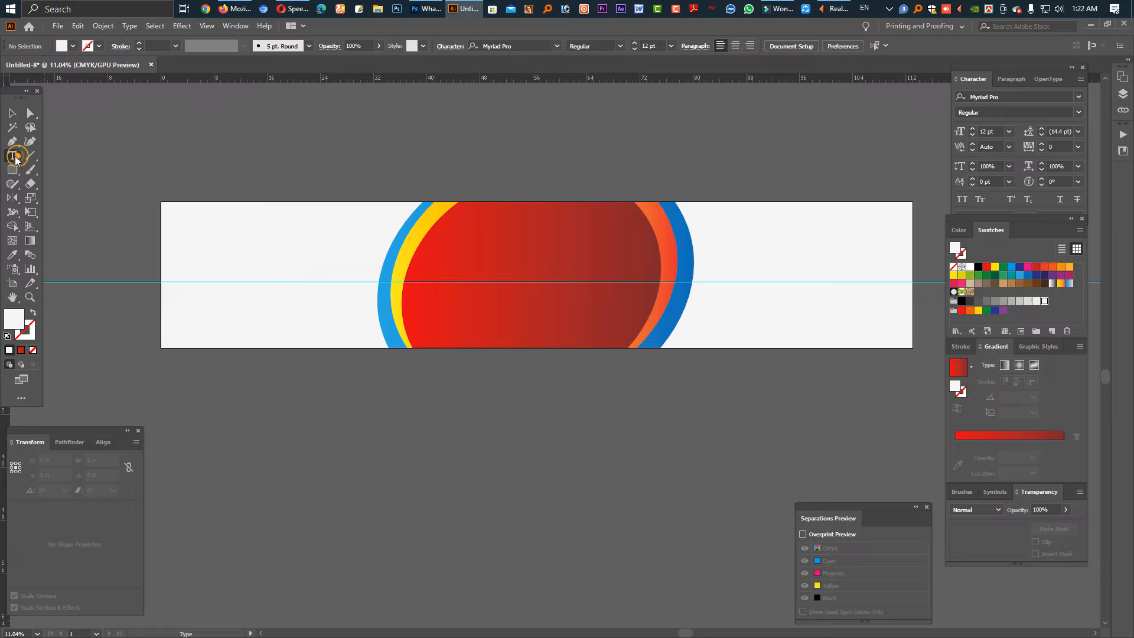
click(482, 400)
key(Escape)
drag(491, 406, 565, 417)
Replace the placeholder text below the artboard with "নকশী".
double_click(514, 402)
key(ctrl+a)
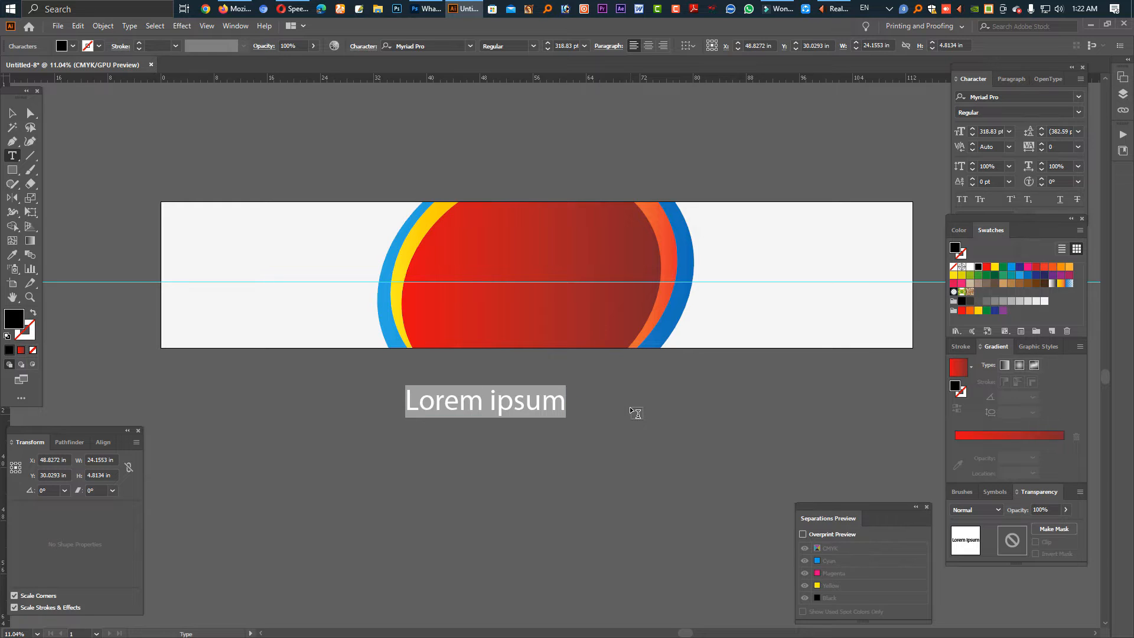
text(নকশী)
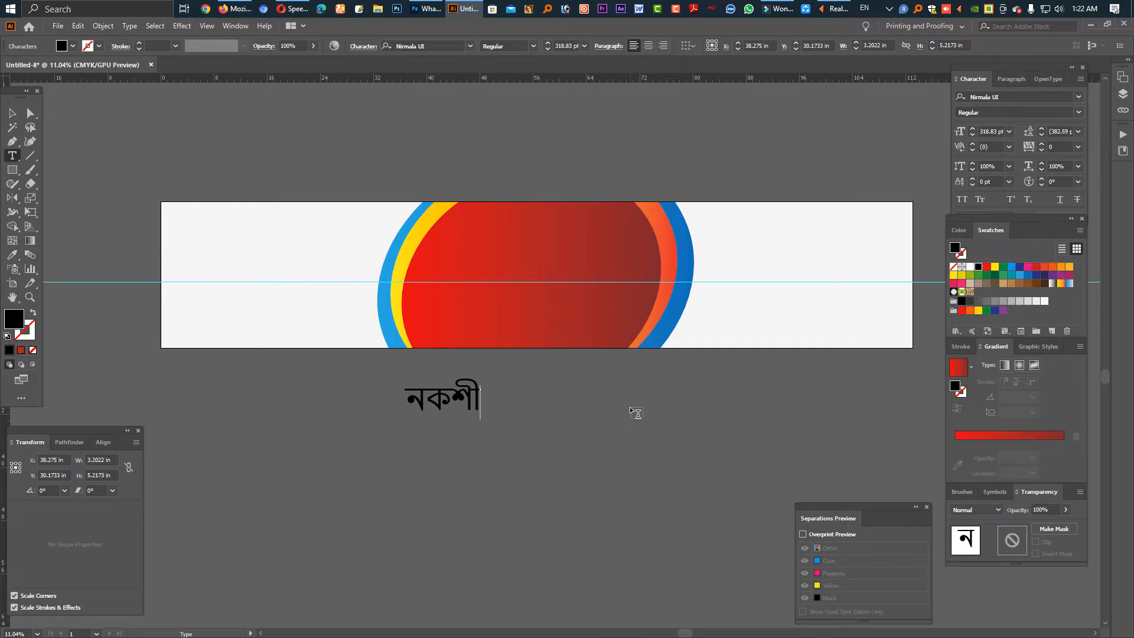
key(Escape)
Browse the fonts matching "an" for the "নকশী" text.
click(1028, 97)
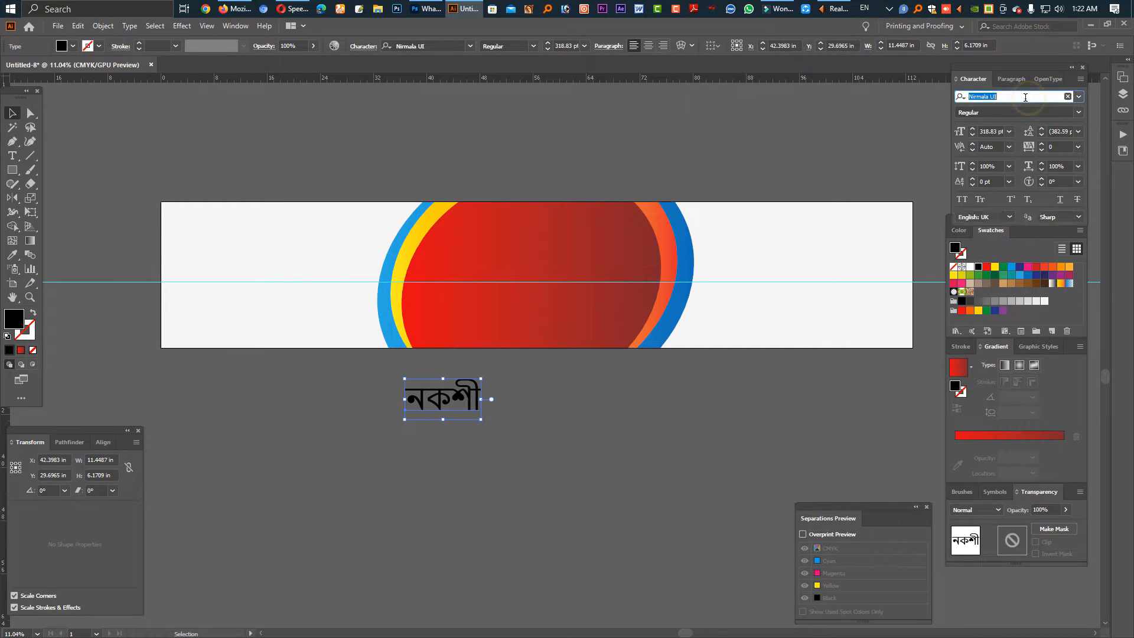
text(~)
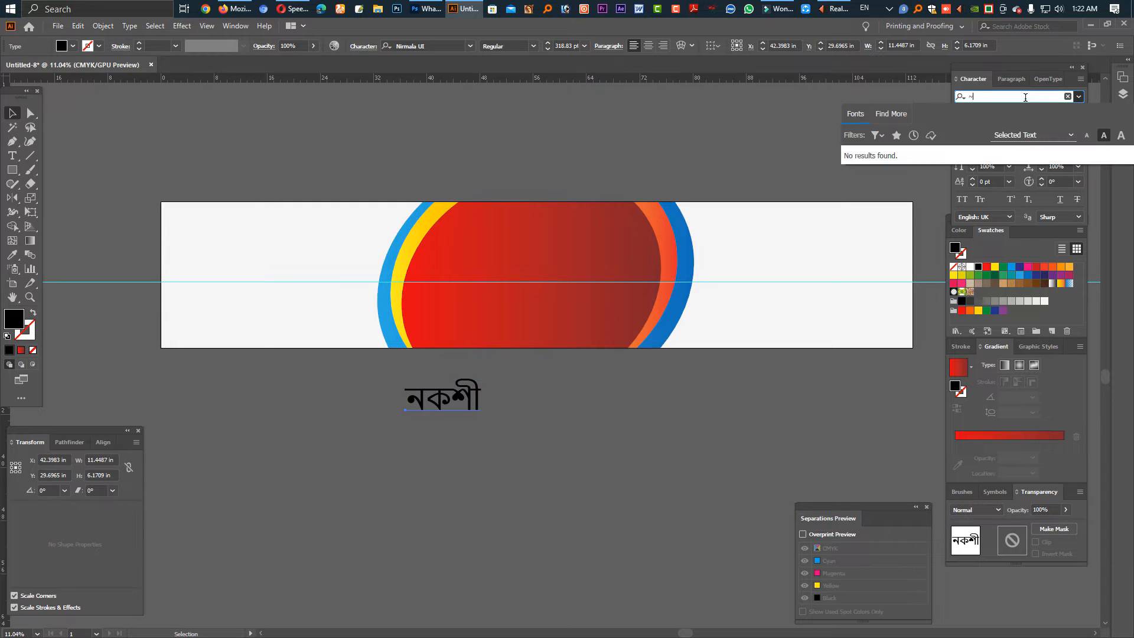
text(an)
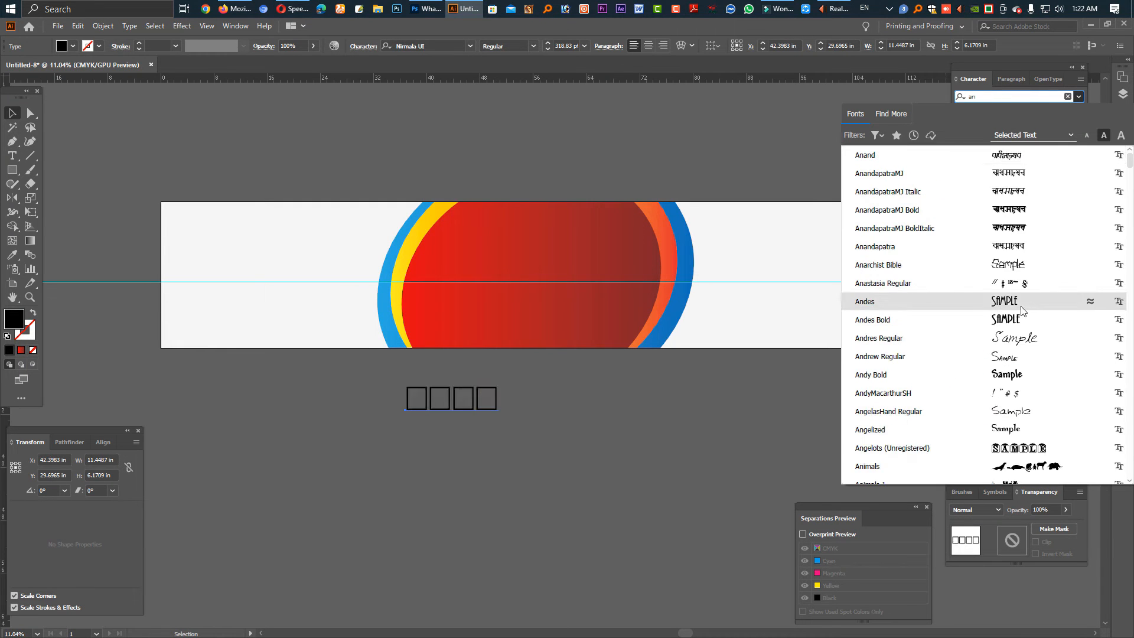
scroll(995, 423, down, 3)
scroll(998, 422, down, 8)
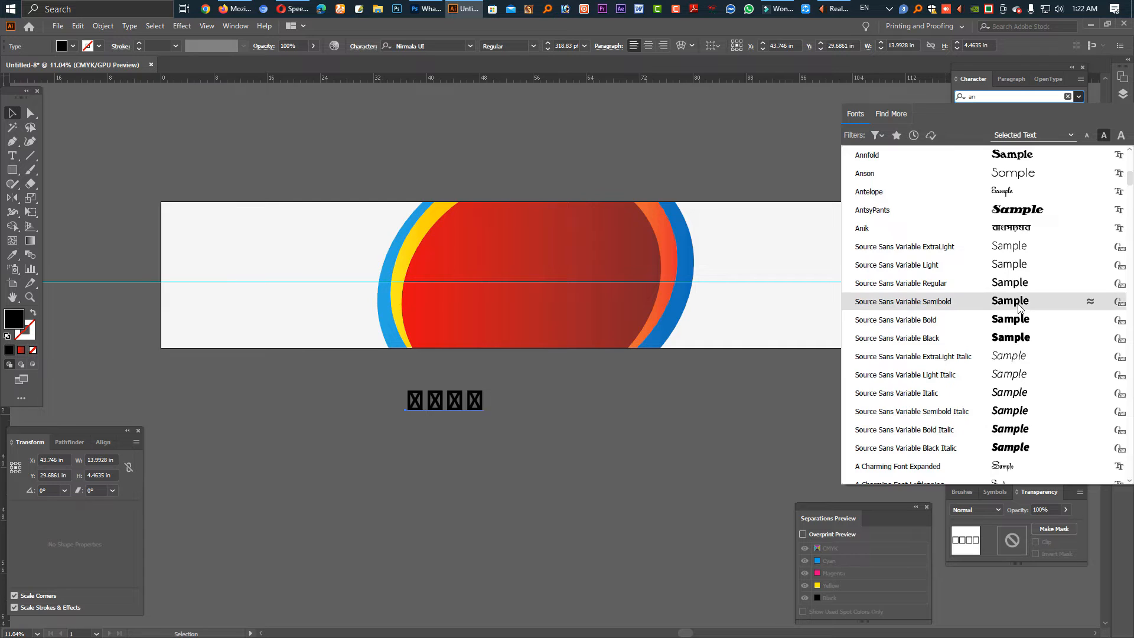
scroll(1003, 420, down, 6)
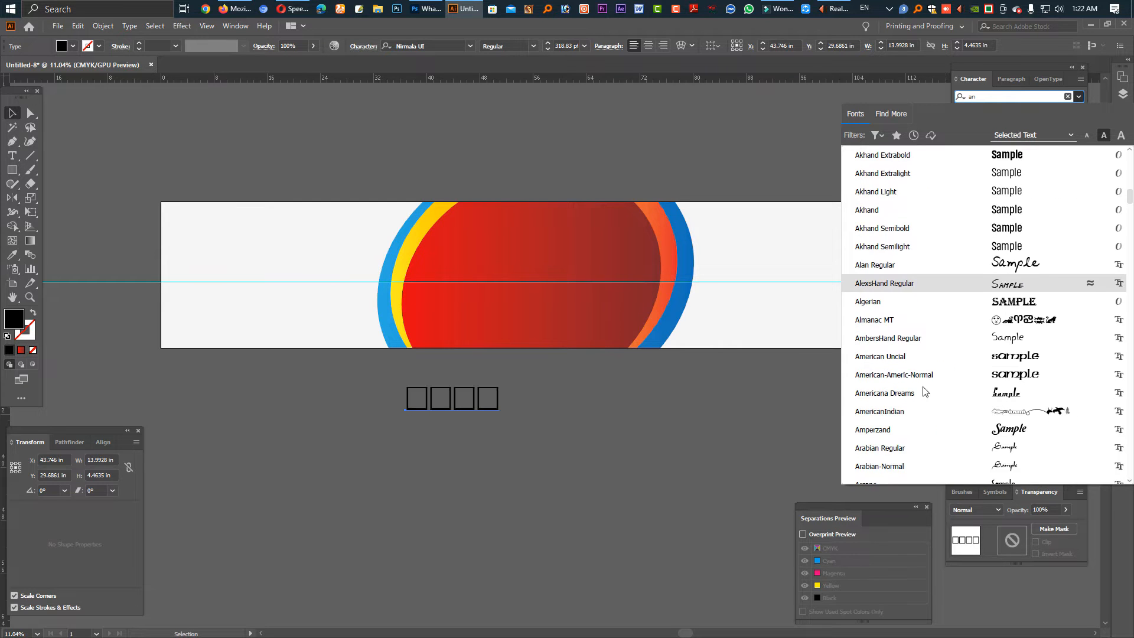
click(619, 457)
Replace the plain "নকশী" text with the two copied decorative-font versions of "নকশী" below the artboard.
click(453, 409)
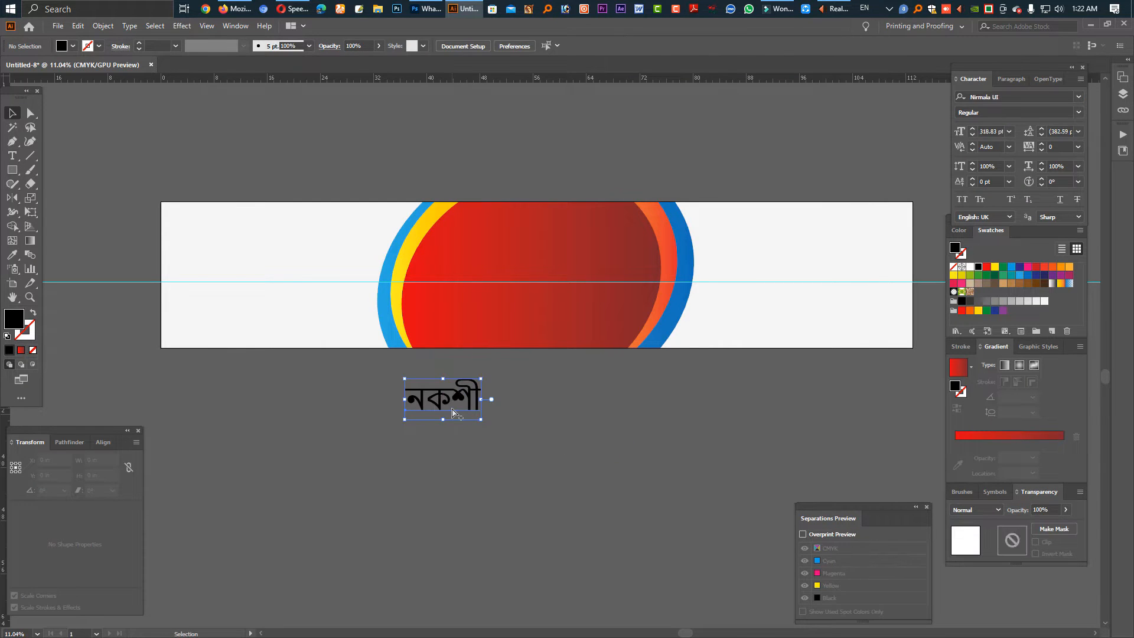
key(Delete)
key(ctrl+v)
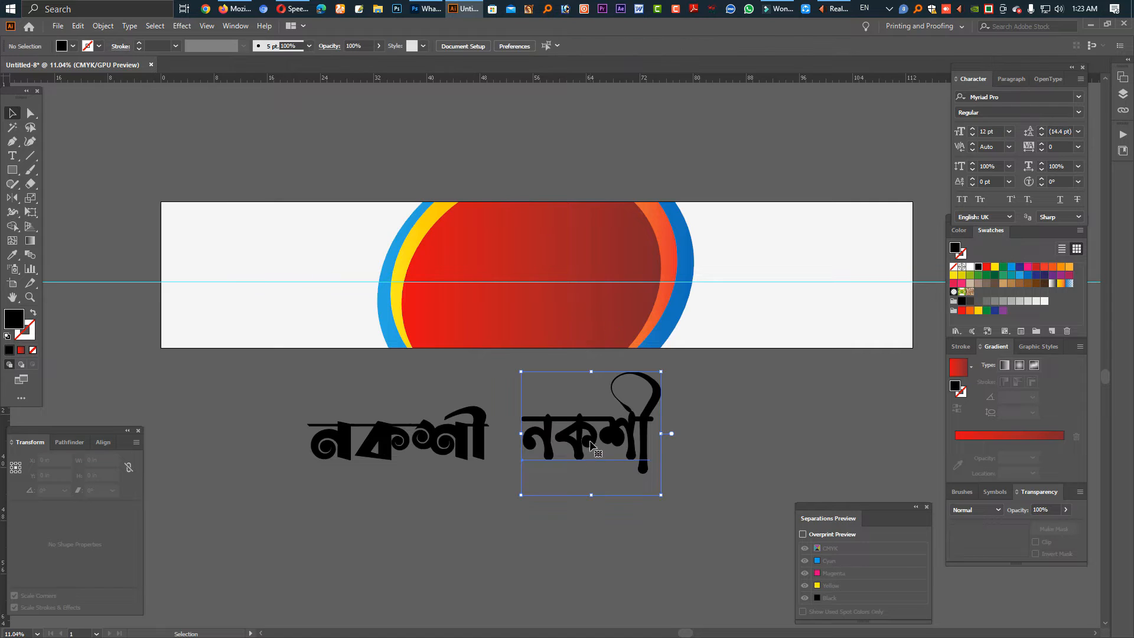
click(770, 449)
Convert the "নকশী" text with the tall looping vowel sign to outlines.
key(ctrl+space)
drag(606, 426, 707, 493)
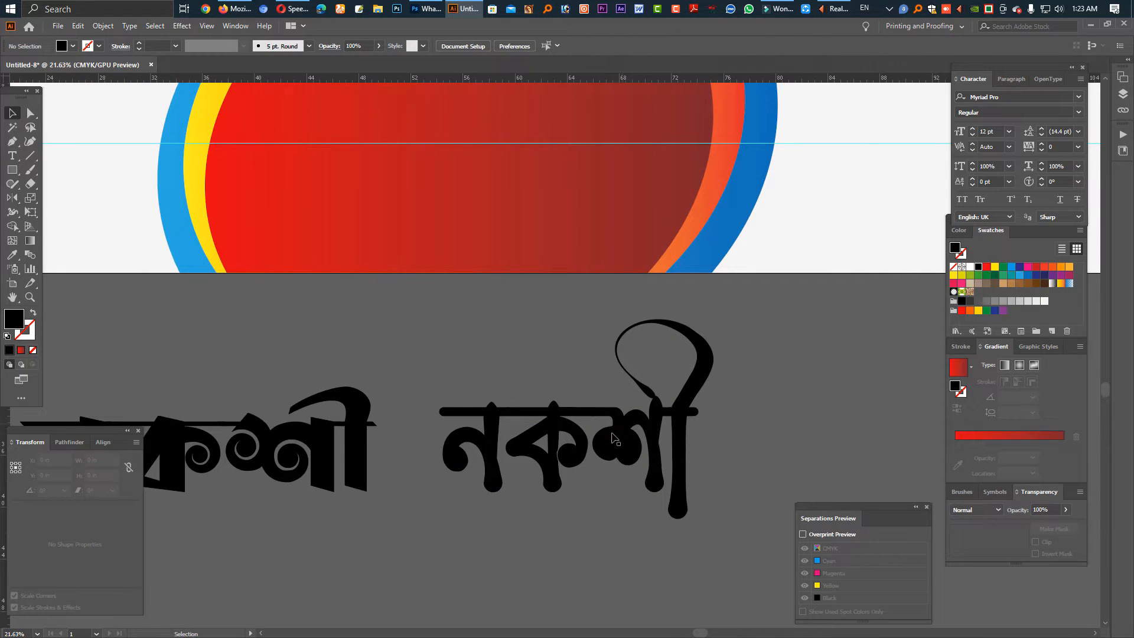
click(612, 437)
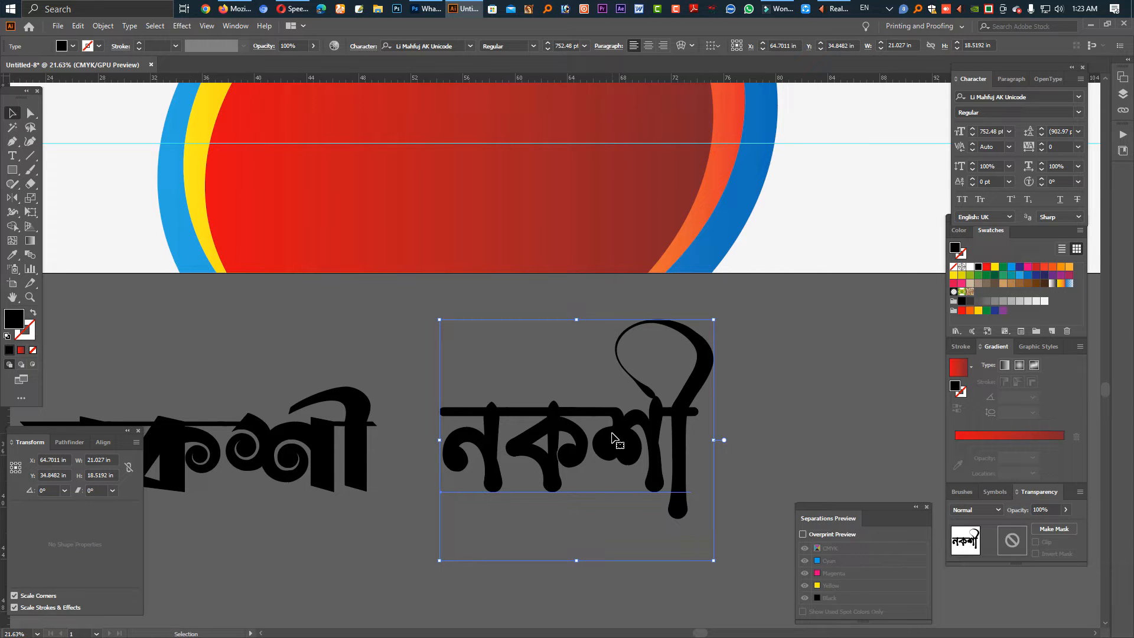
key(ctrl+shift+o)
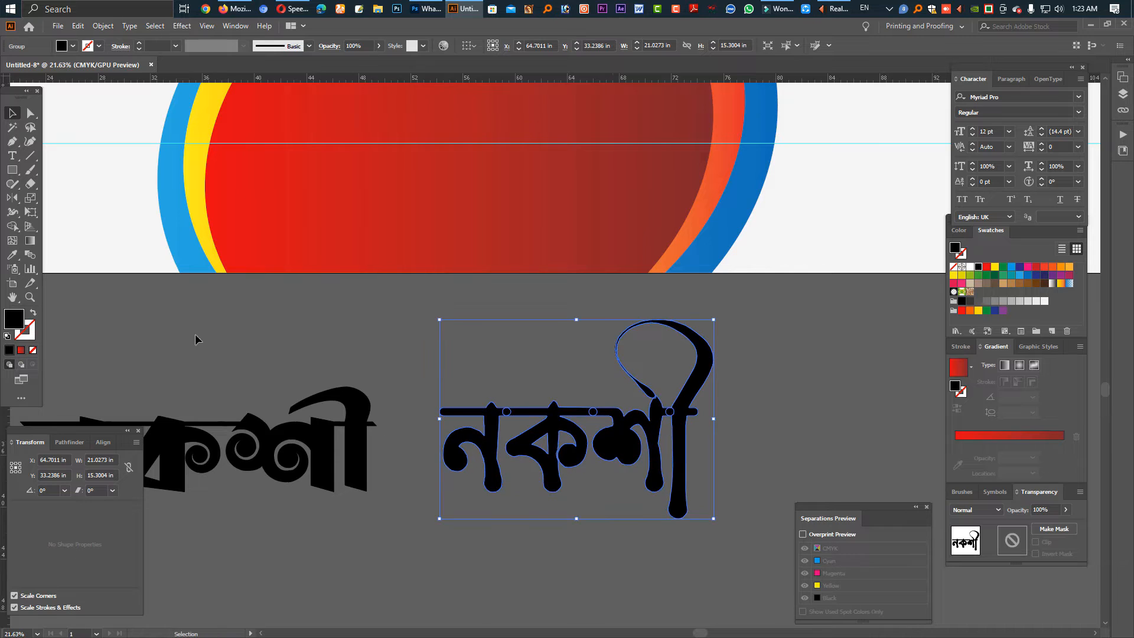
Move the other decorative "নকশী" text further left, away from the outlined word.
click(30, 113)
click(380, 335)
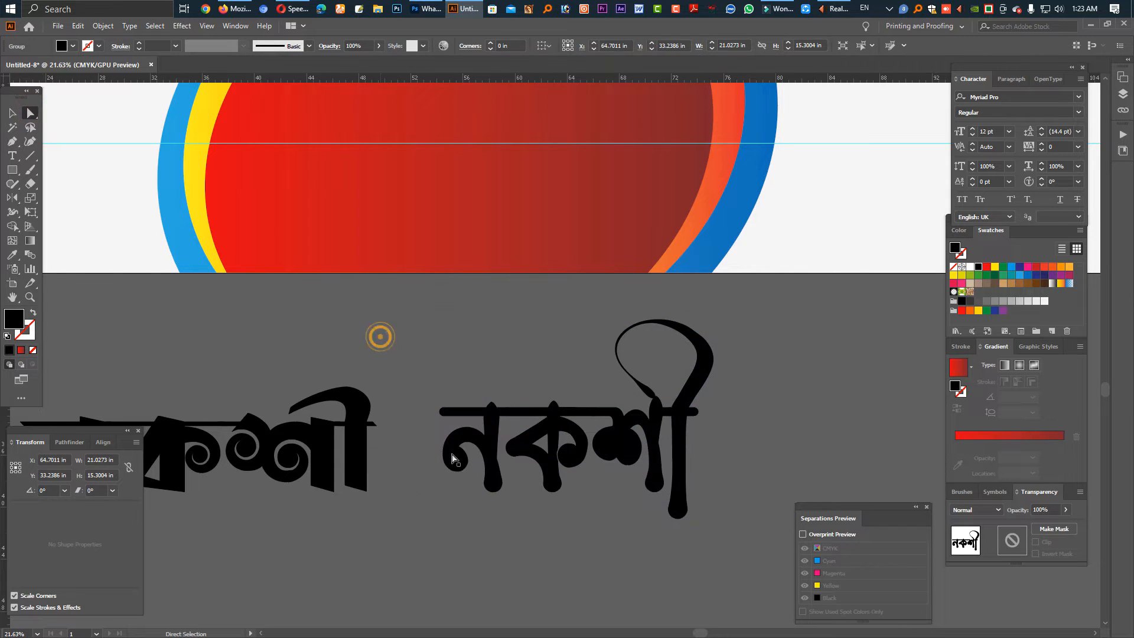
click(351, 468)
click(356, 465)
drag(349, 466, 159, 464)
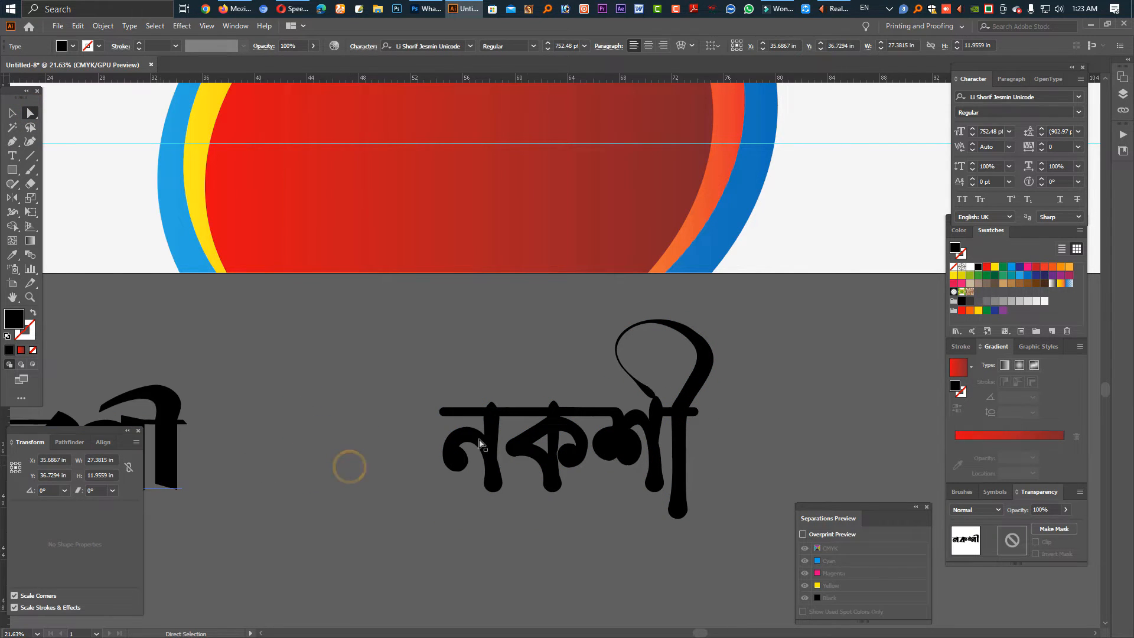
scroll(274, 435, down, 2)
drag(148, 367, 404, 507)
key(ctrl+z)
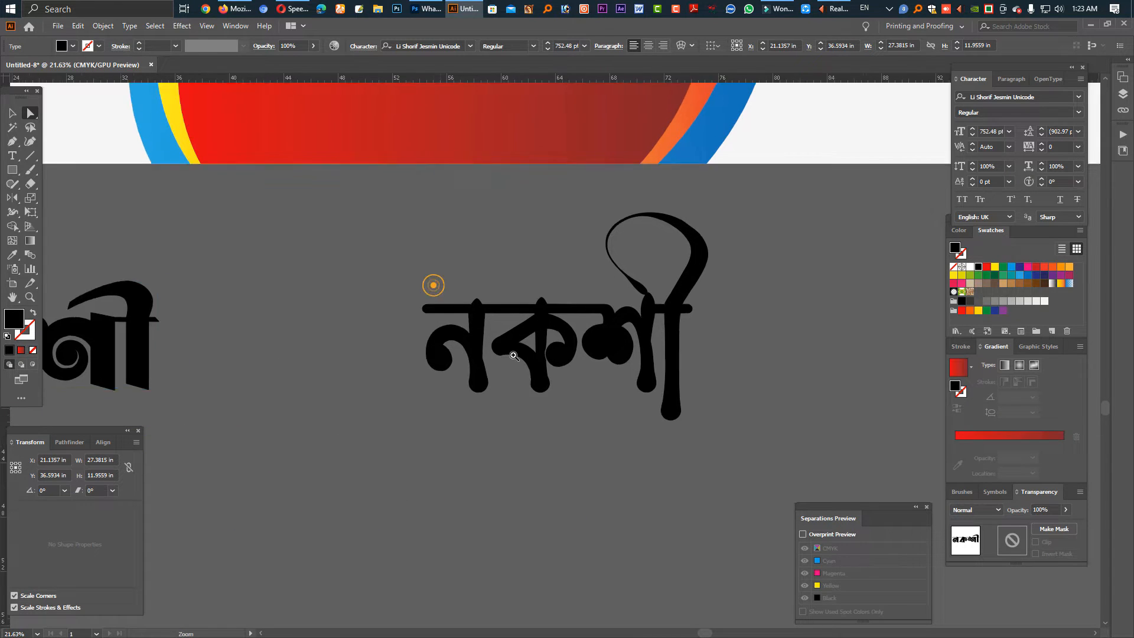
scroll(431, 285, up, 3)
Delete the anchor points of the large loop above the outlined word's last letter, keeping a short stub on the stem.
click(459, 338)
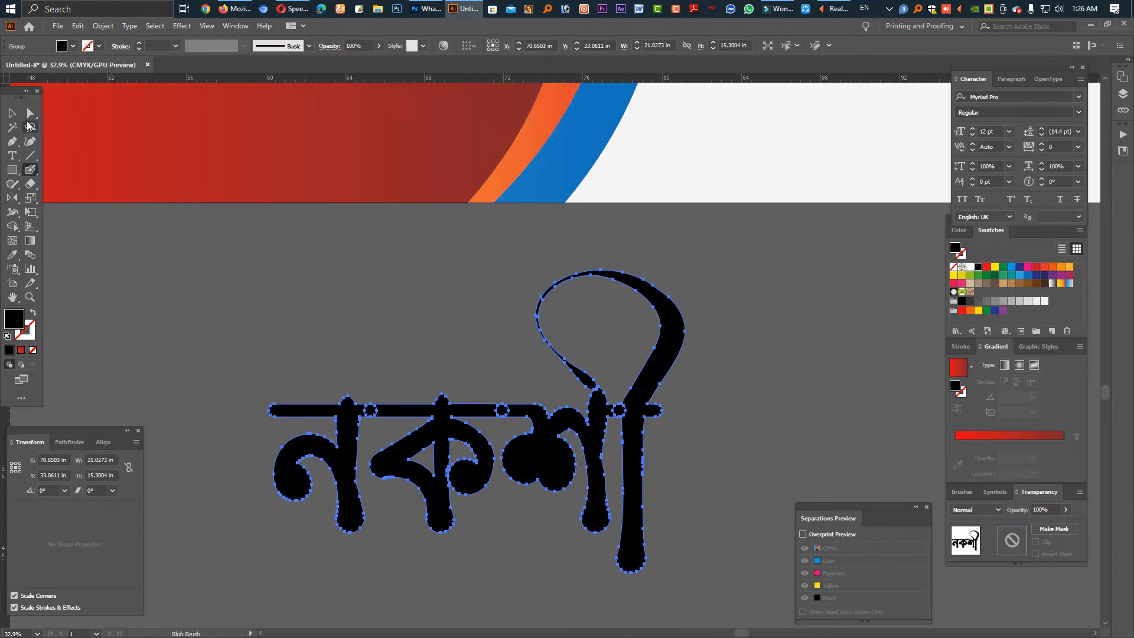
click(550, 373)
click(583, 388)
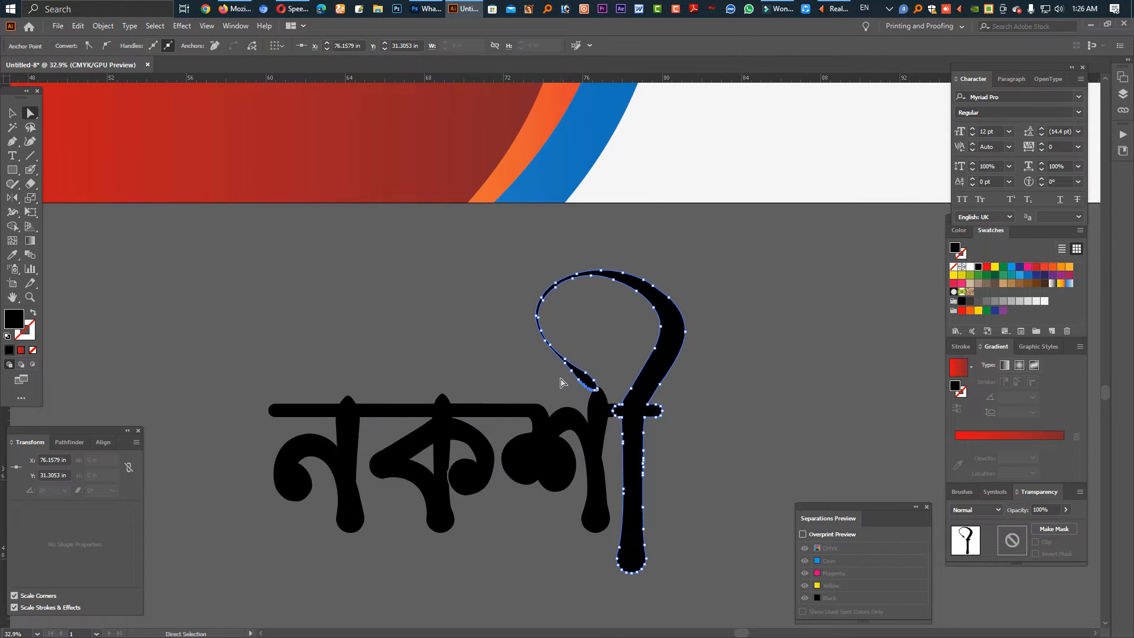
click(601, 435)
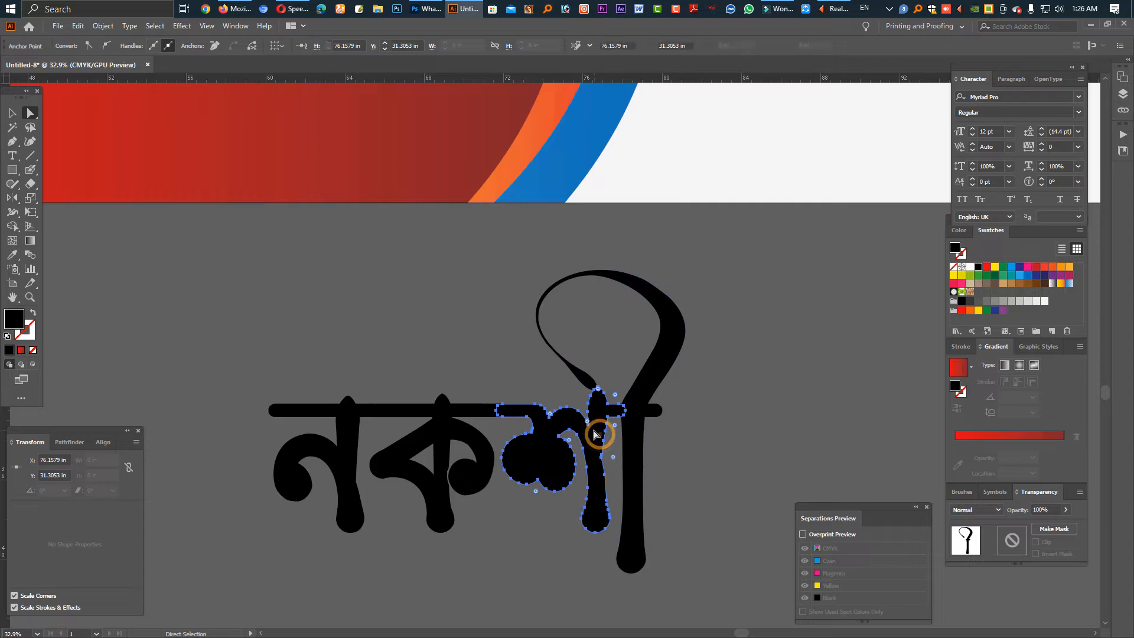
key(ctrl+shift+a)
click(525, 346)
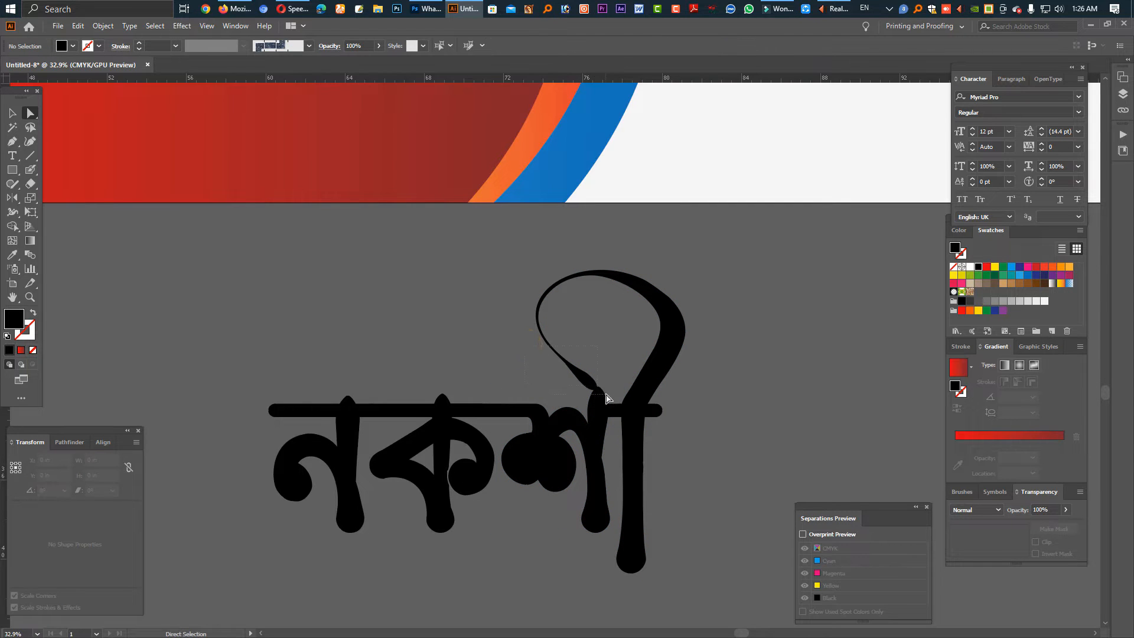
click(605, 399)
key(Delete)
drag(593, 370, 688, 384)
key(Delete)
key(Delete)
key(Delete)
click(688, 384)
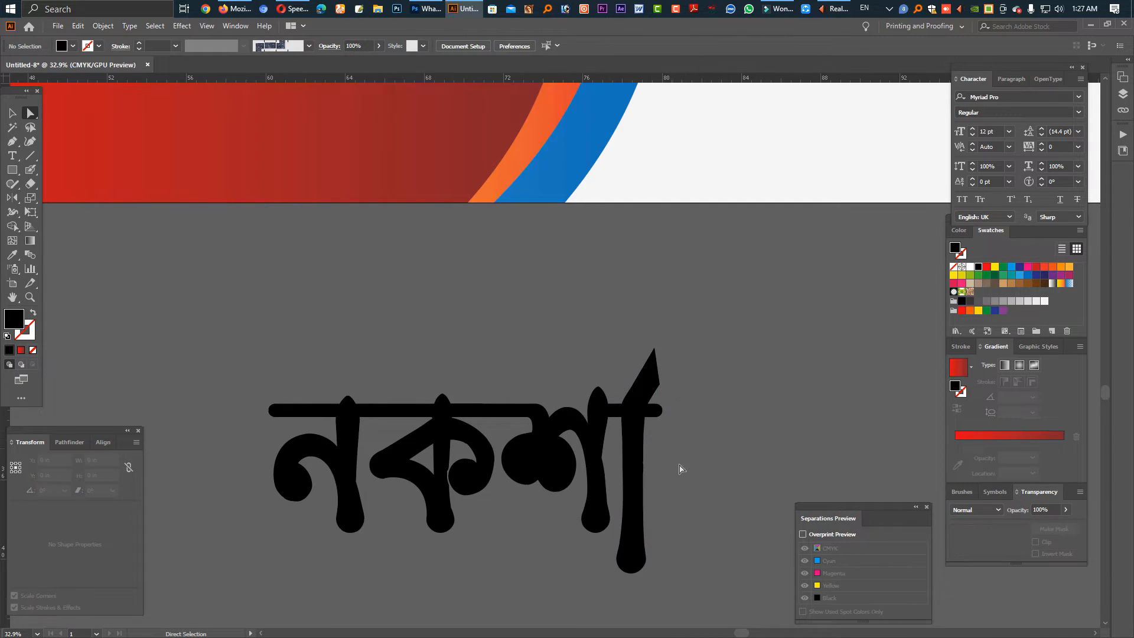
click(681, 468)
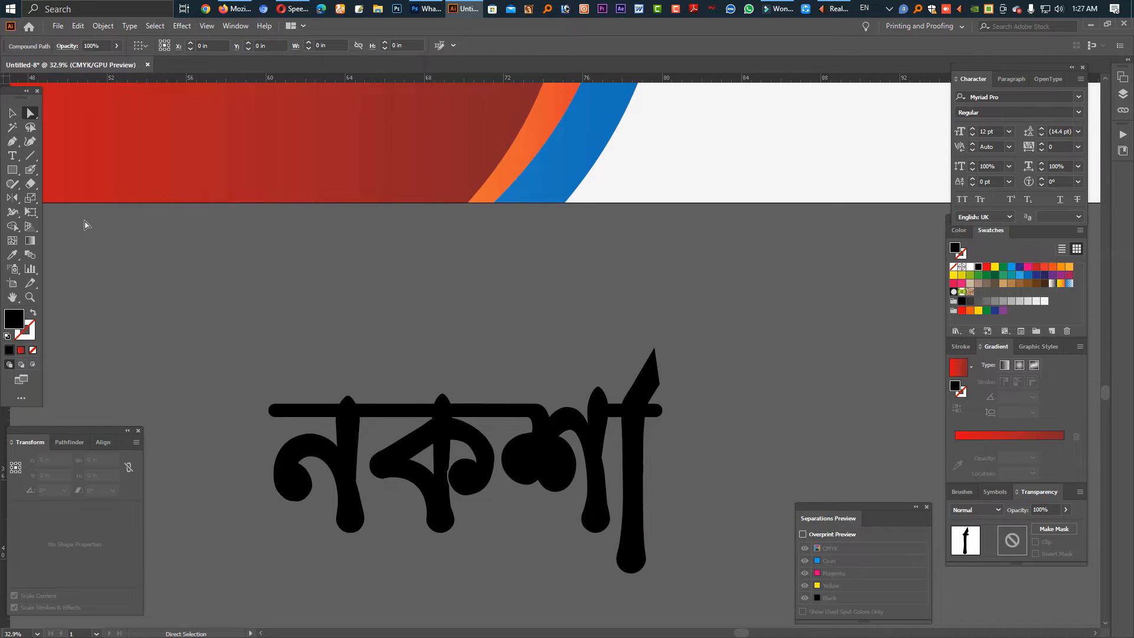
Adjust the Blob Brush's default roundness and size.
click(30, 175)
double_click(30, 172)
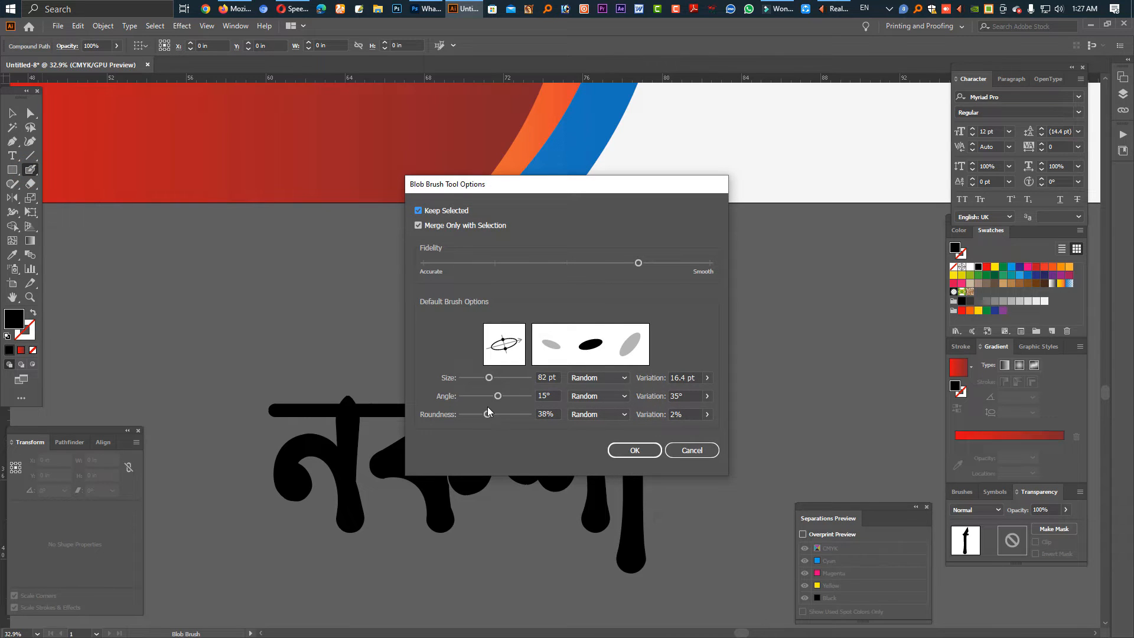
drag(487, 413, 486, 378)
click(641, 453)
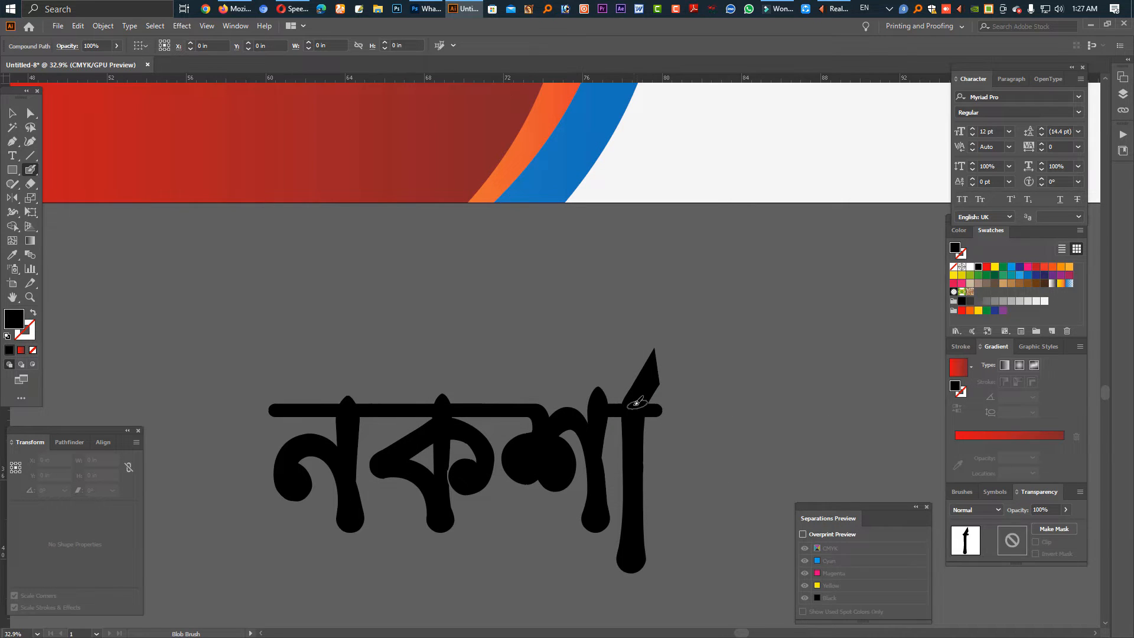
mouse_move(634, 404)
mouse_down()
mouse_move(669, 341)
mouse_move(478, 280)
mouse_move(496, 381)
mouse_move(564, 283)
mouse_up()
key(ctrl+z)
mouse_move(626, 402)
mouse_down()
mouse_move(520, 392)
mouse_move(555, 375)
mouse_up()
key(ctrl+z)
Paint an S-shaped Blob Brush swash about 12.1 in wide and 4.2 in high from the last stem back over the word.
mouse_move(624, 410)
mouse_down()
mouse_move(652, 357)
mouse_move(515, 381)
mouse_move(427, 346)
mouse_up()
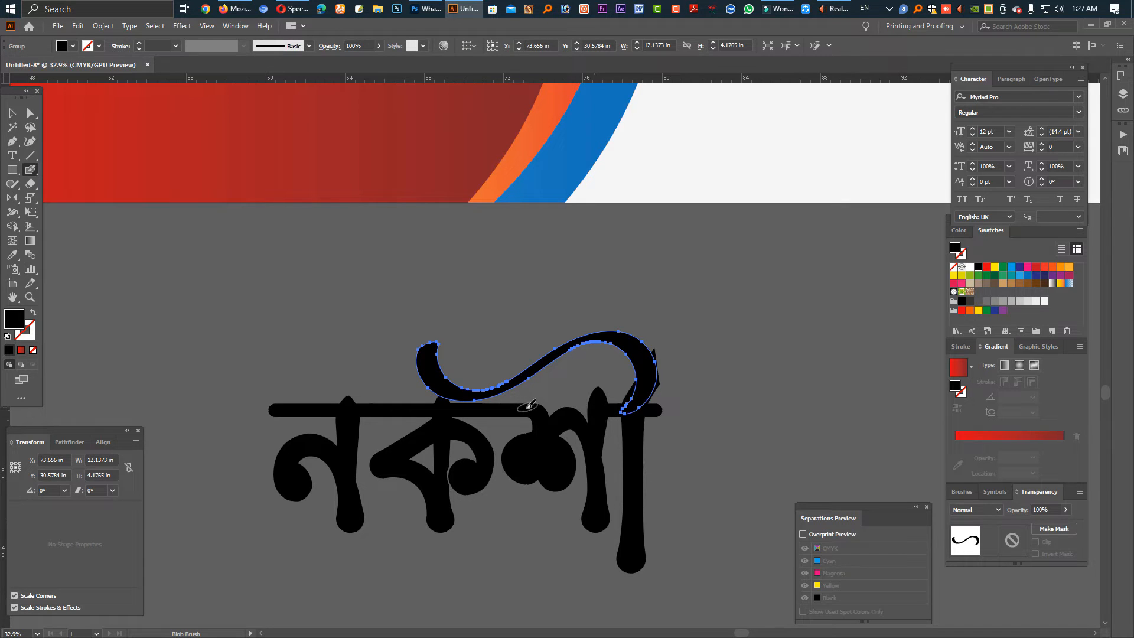
key(ctrl+space)
drag(510, 369, 617, 405)
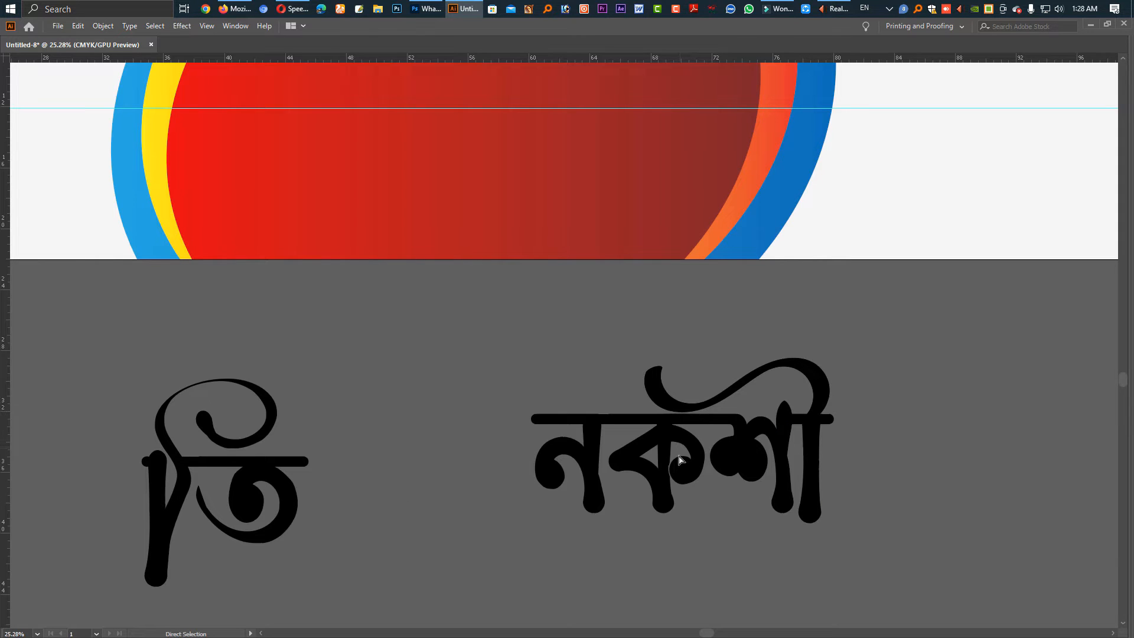
Examine the outlined word up close, checking which letter shapes and swash are grouped together.
key(Tab)
click(13, 112)
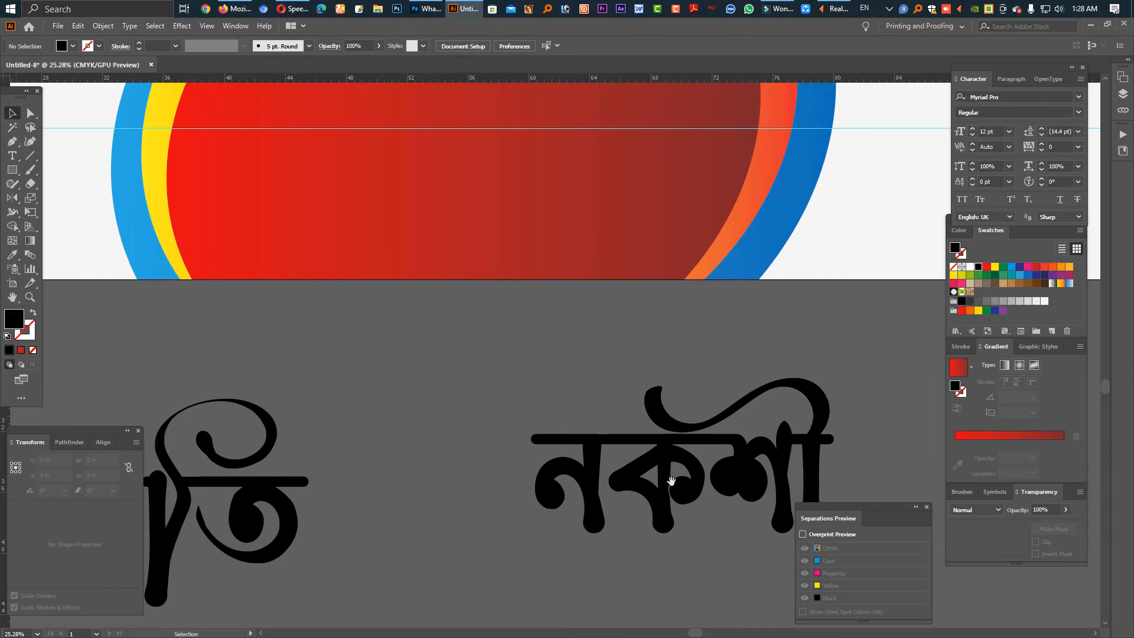
key(ctrl+space)
drag(661, 482, 765, 547)
key(Tab)
click(732, 499)
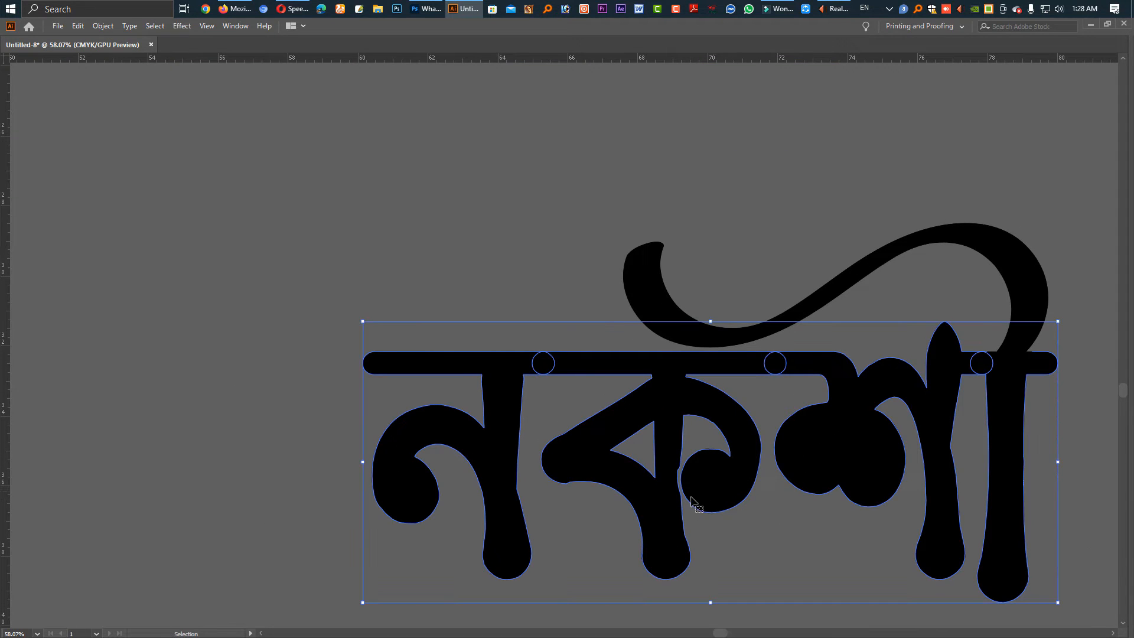
click(751, 586)
click(490, 496)
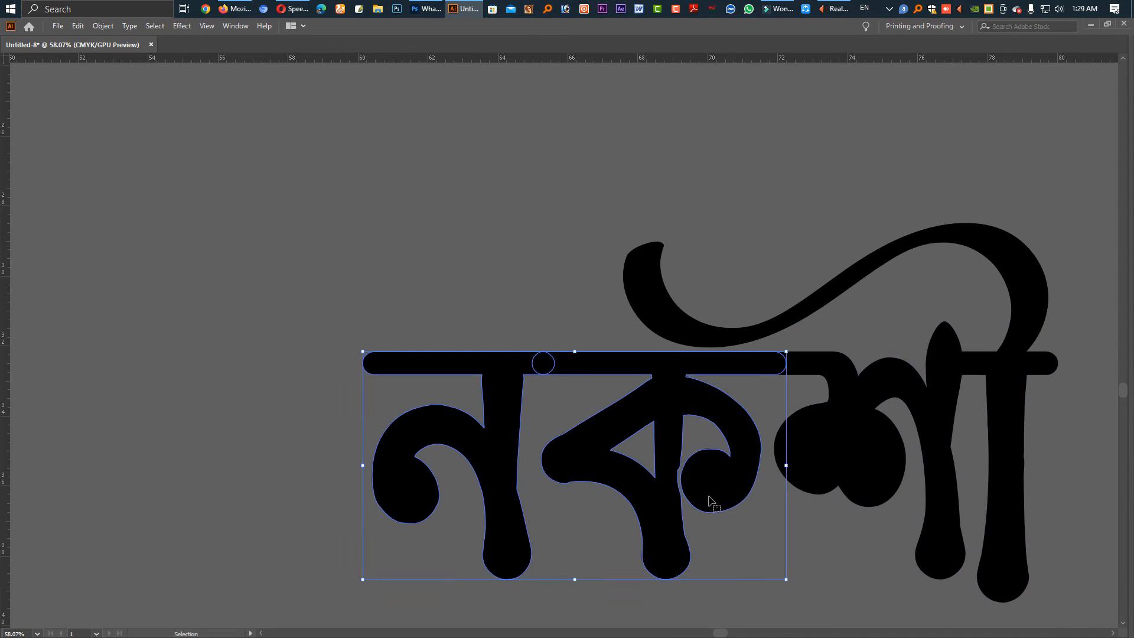
click(723, 532)
click(730, 339)
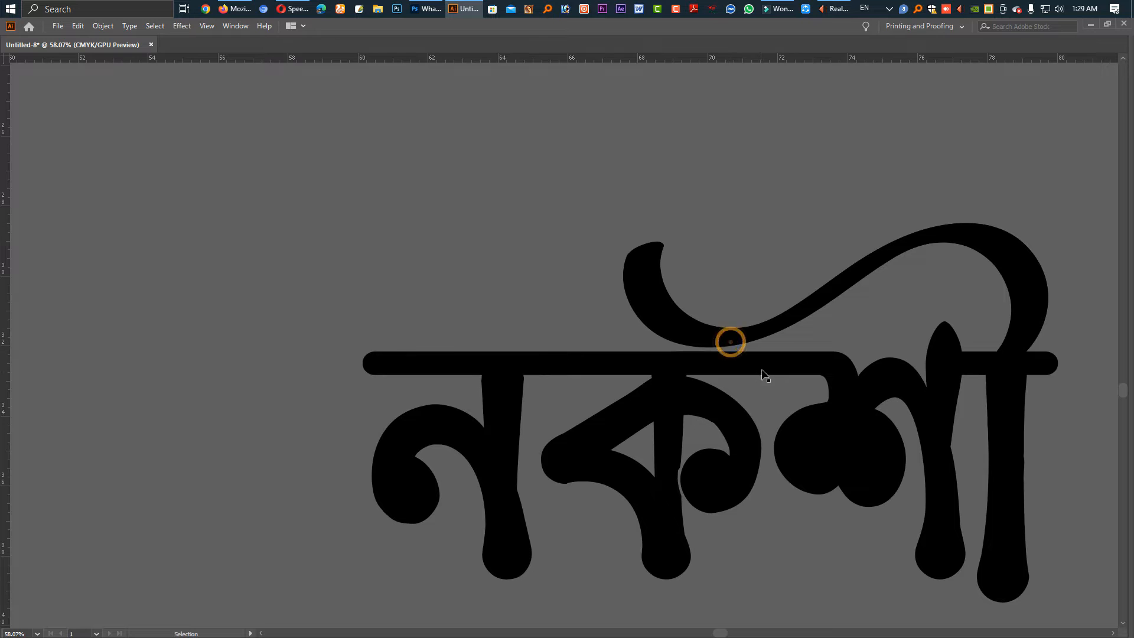
click(763, 368)
Paint thin Paintbrush accent lines along the inner curves of the swash above the word.
click(776, 324)
click(919, 232)
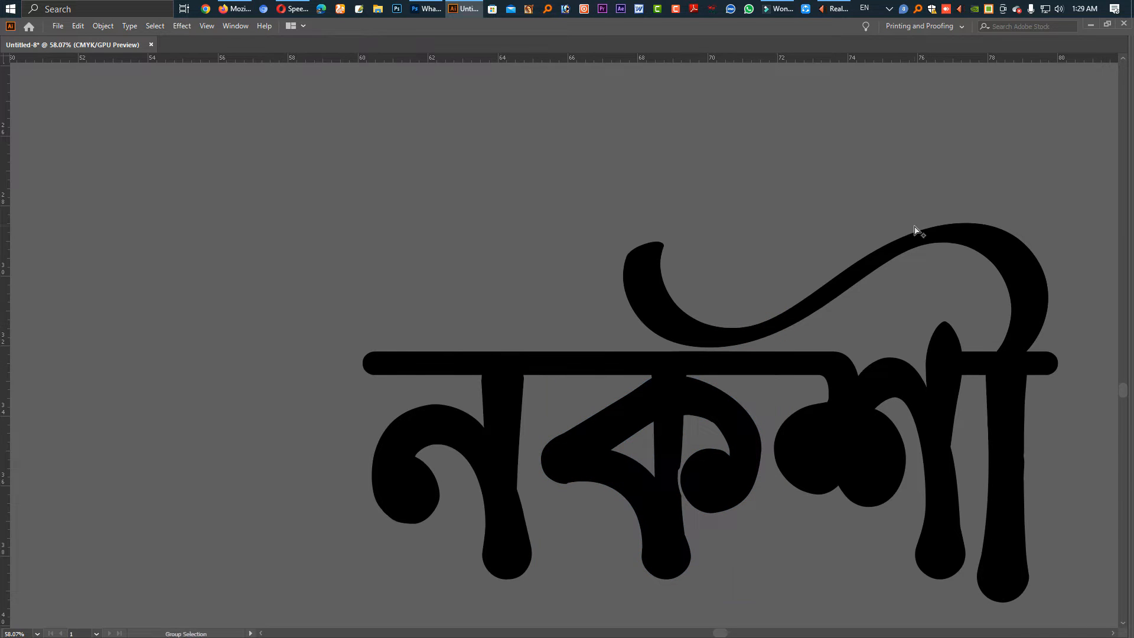
key(Tab)
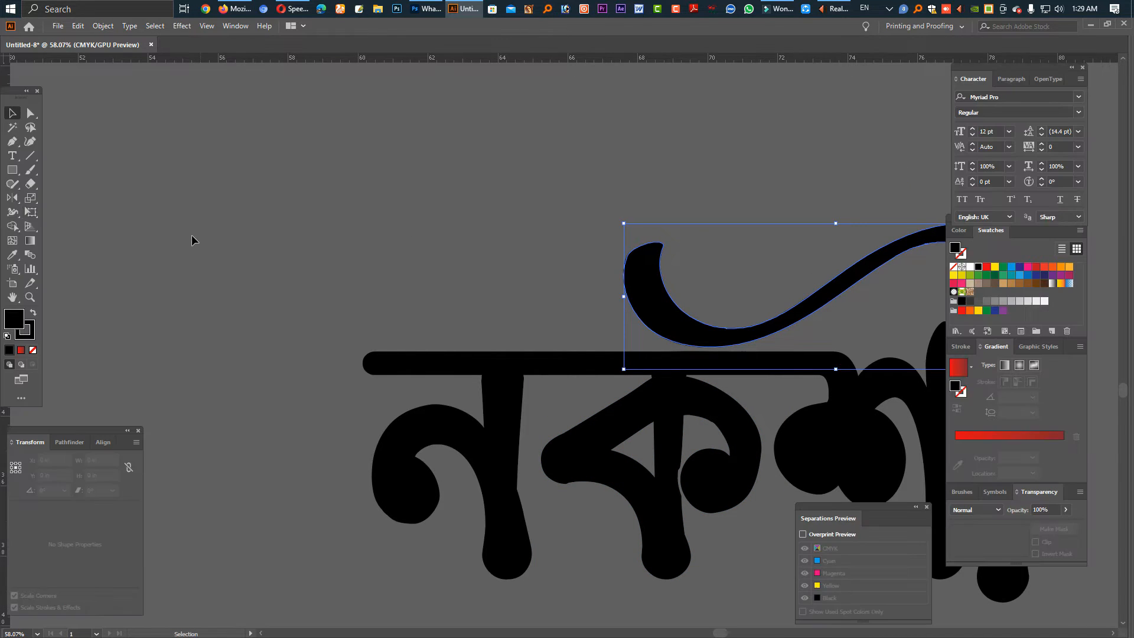
click(31, 182)
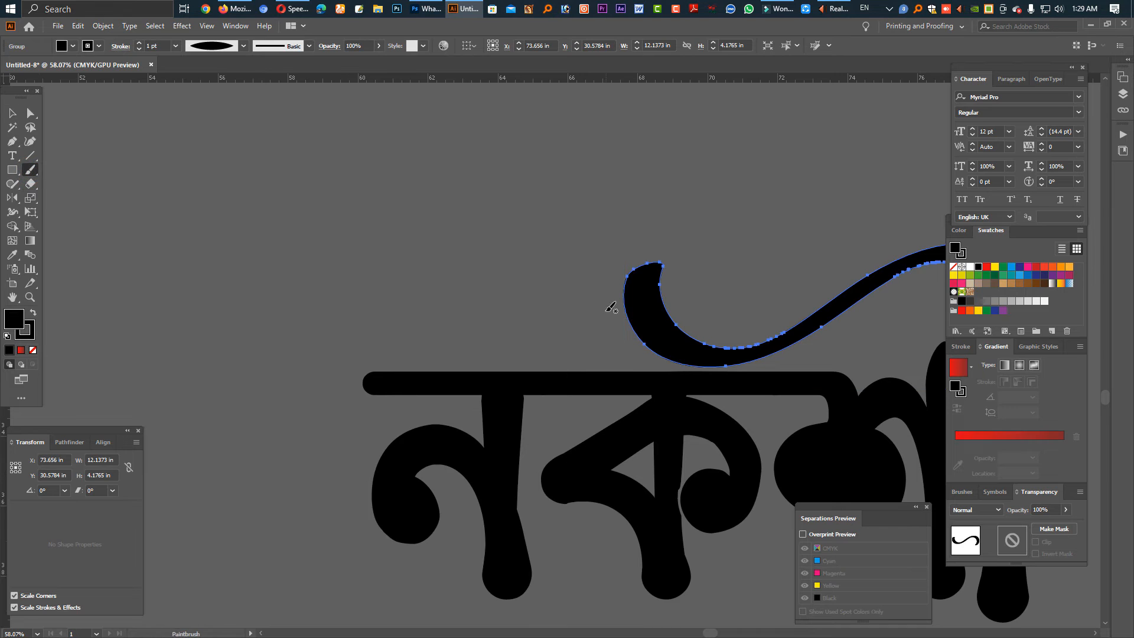
key(Tab)
drag(697, 348, 582, 340)
drag(652, 356, 533, 322)
drag(610, 351, 671, 398)
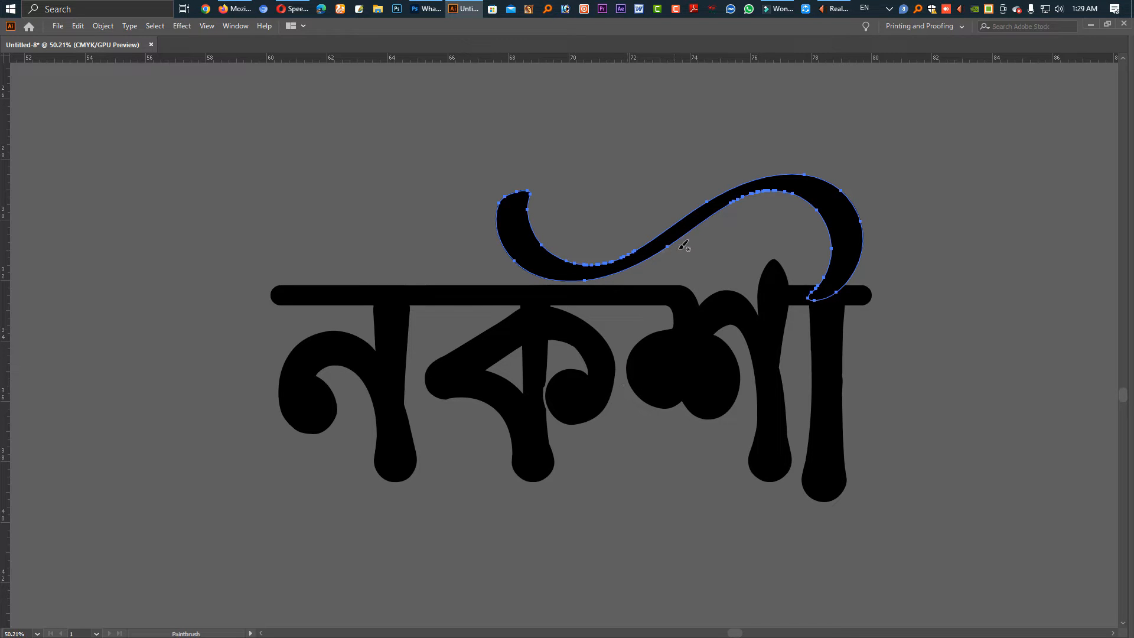
mouse_move(536, 220)
mouse_down()
mouse_move(568, 248)
mouse_move(711, 195)
mouse_up()
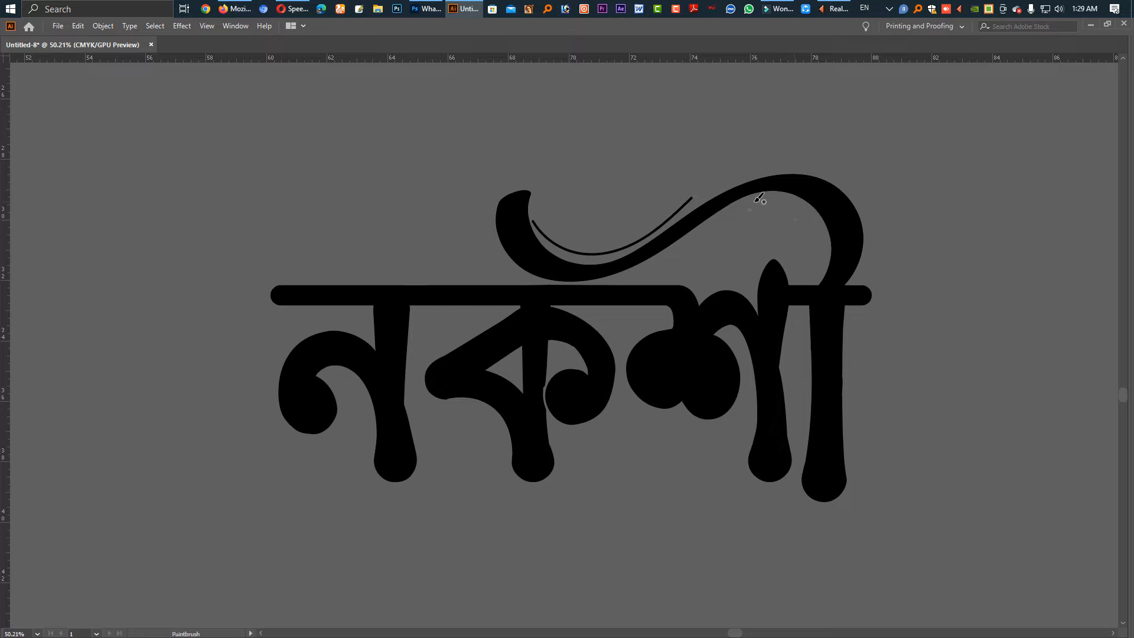
mouse_move(768, 199)
mouse_down()
mouse_move(807, 221)
mouse_move(818, 271)
mouse_up()
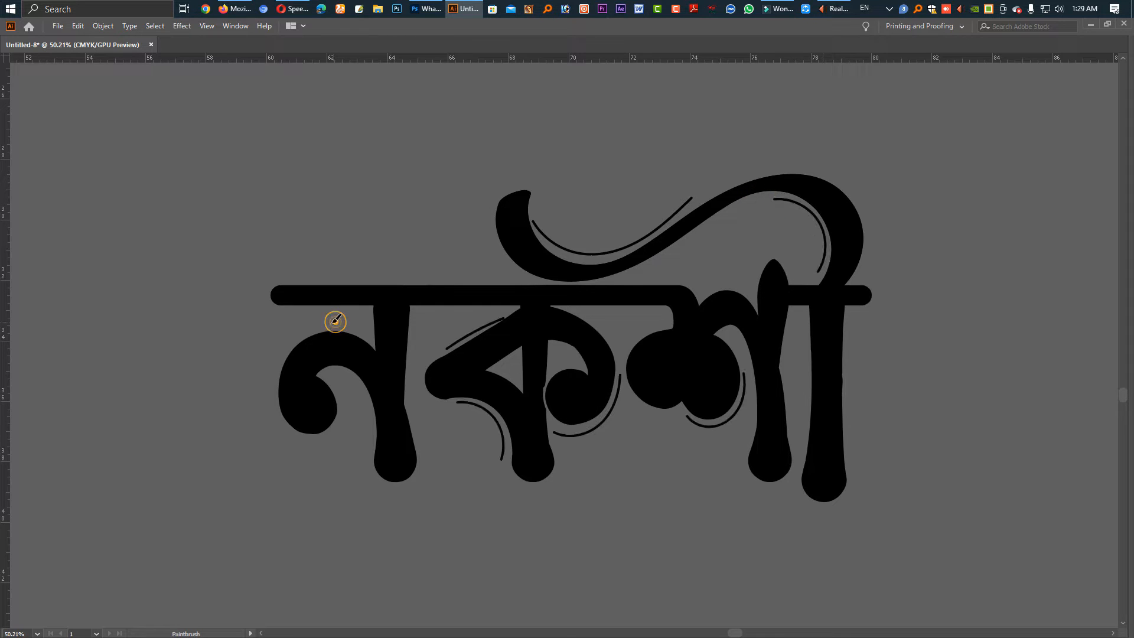
Paint a thin accent line along the outer left curve of the letter ন.
key(v)
key(b)
mouse_move(324, 324)
mouse_down()
mouse_move(304, 456)
mouse_move(300, 339)
mouse_up()
key(ctrl+z)
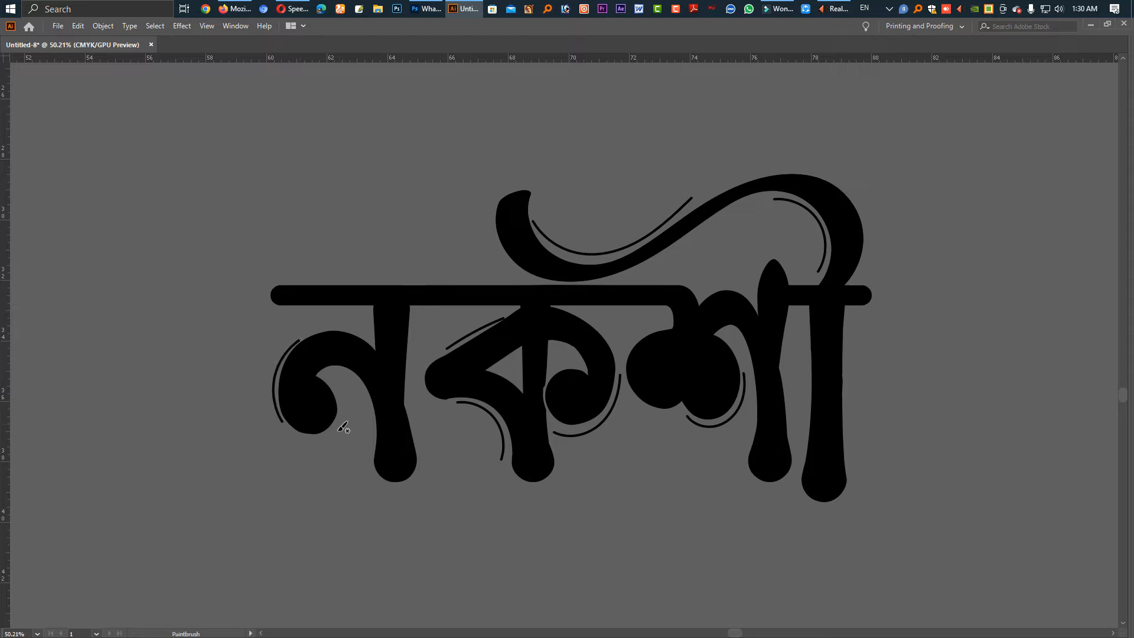
Paint thin accent lines around the foot of ন's stem and along the lower part of the word's last stem.
drag(411, 410, 409, 501)
key(ctrl+z)
mouse_move(412, 405)
mouse_down()
mouse_move(421, 455)
mouse_move(408, 481)
mouse_up()
key(ctrl+z)
mouse_move(413, 404)
mouse_down()
mouse_move(423, 436)
mouse_move(399, 485)
mouse_up()
mouse_move(847, 436)
mouse_down()
mouse_move(856, 485)
mouse_move(839, 507)
mouse_move(825, 503)
mouse_move(857, 461)
mouse_up()
drag(848, 394, 848, 386)
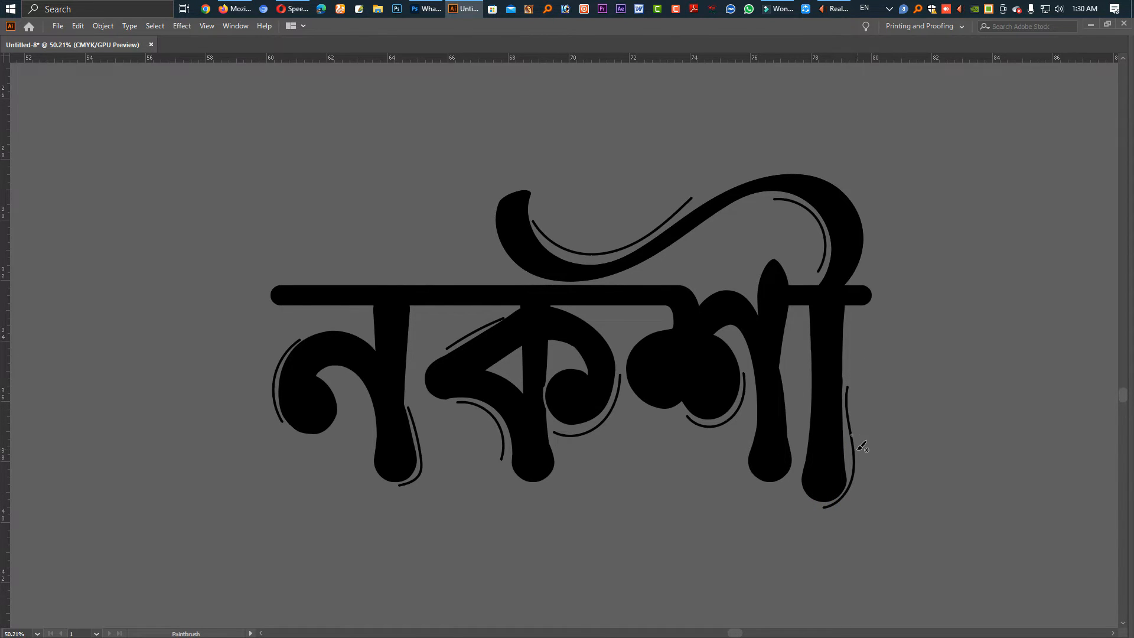
Select all the painted accent lines, leaving out ক's inner triangle, and apply the symmetrical lens-shaped width profile to them.
key(Tab)
key(v)
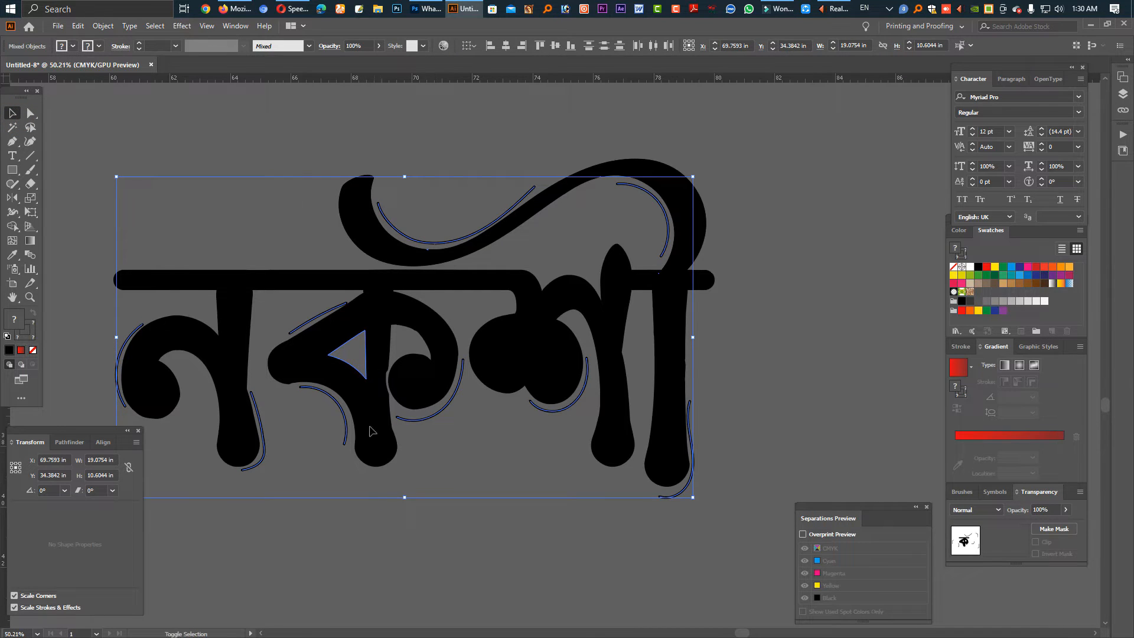
shift+click(366, 381)
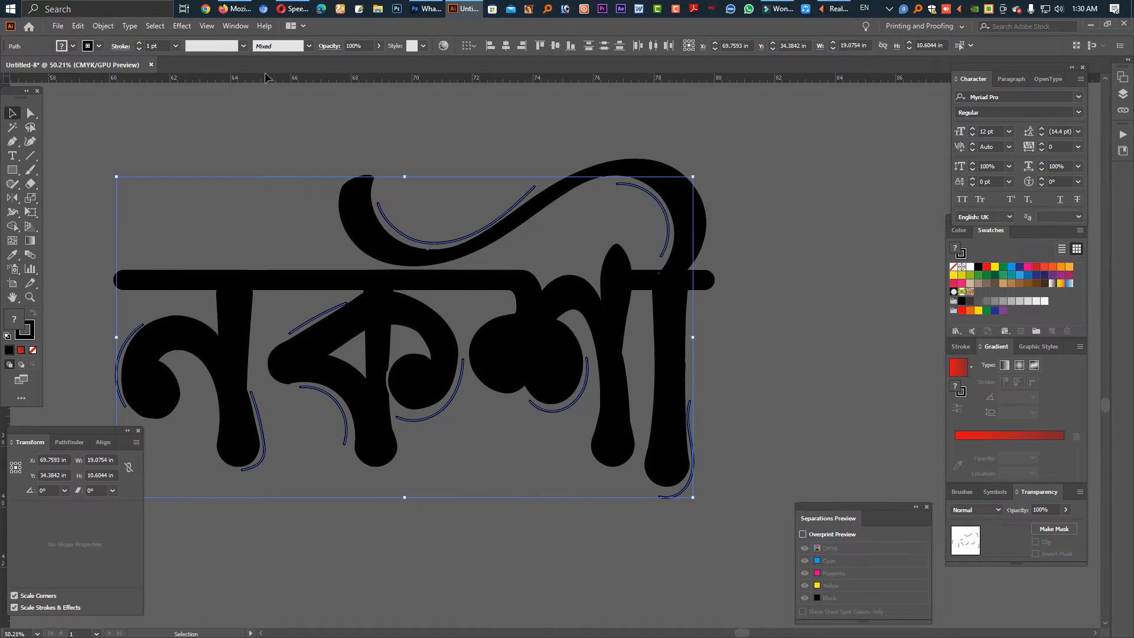
click(244, 46)
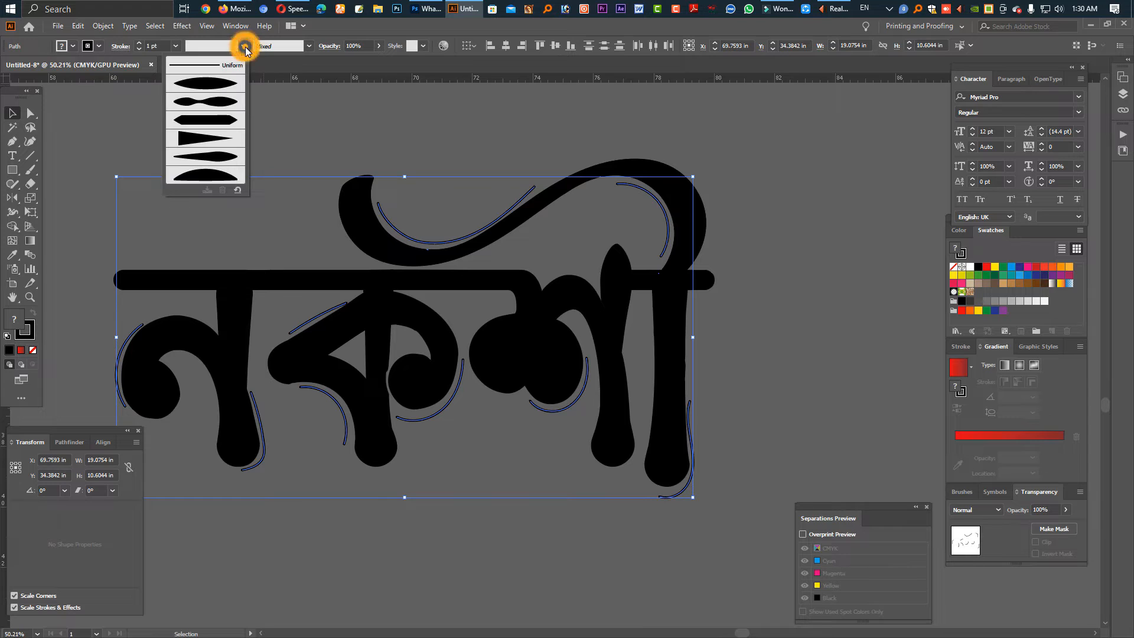
click(218, 110)
click(219, 47)
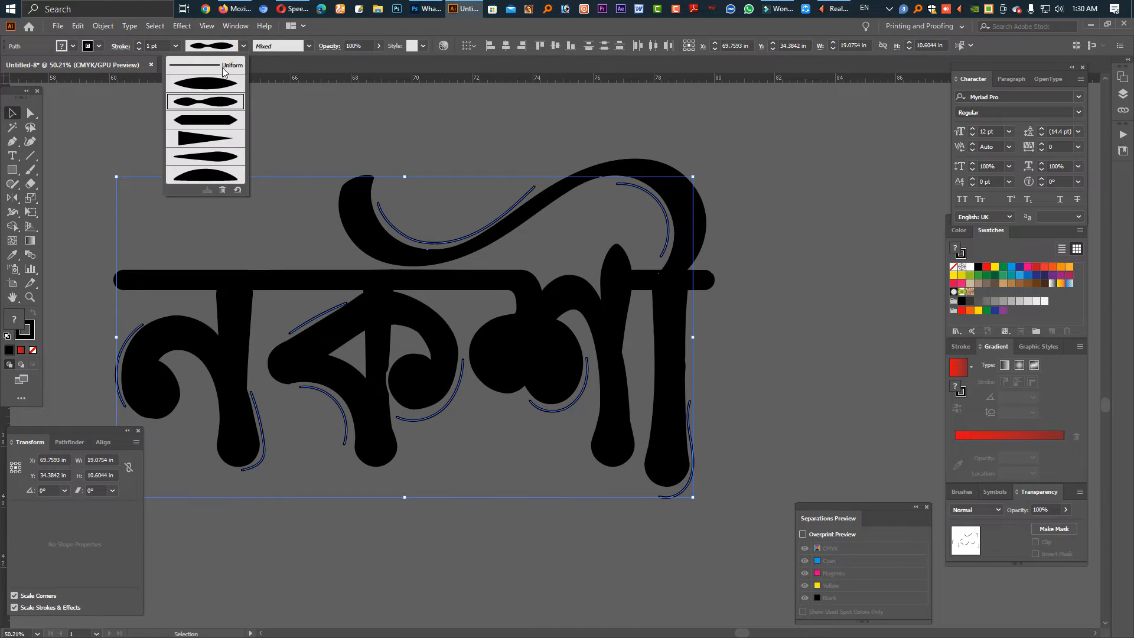
click(221, 69)
click(231, 47)
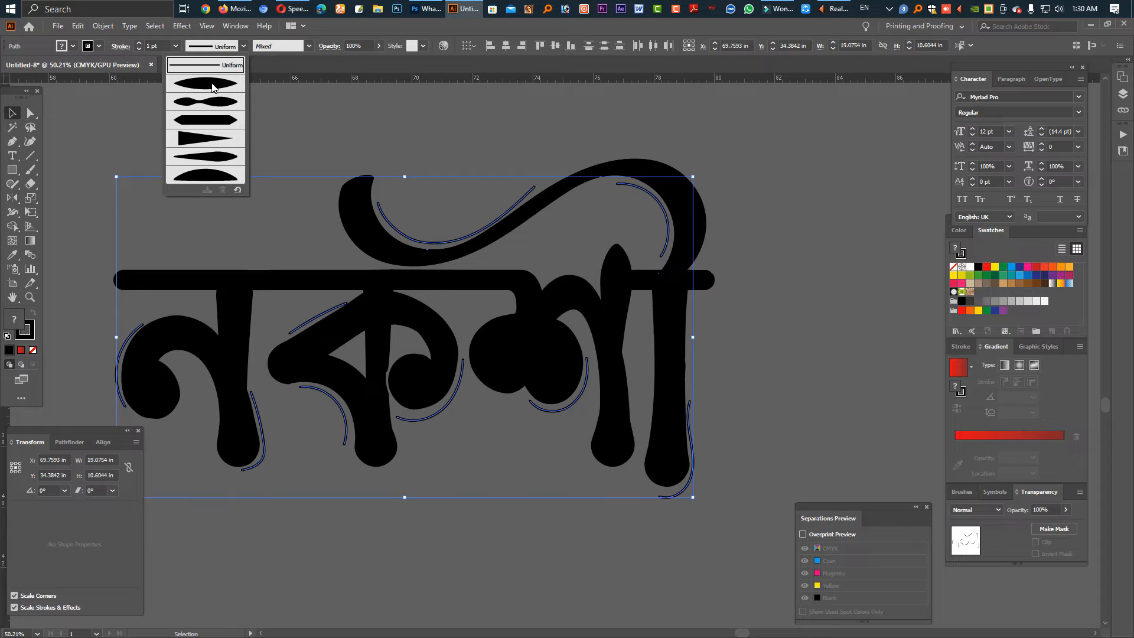
click(213, 87)
Switch the accent lines to the Basic brush and set their stroke weight to 9 pt.
click(277, 46)
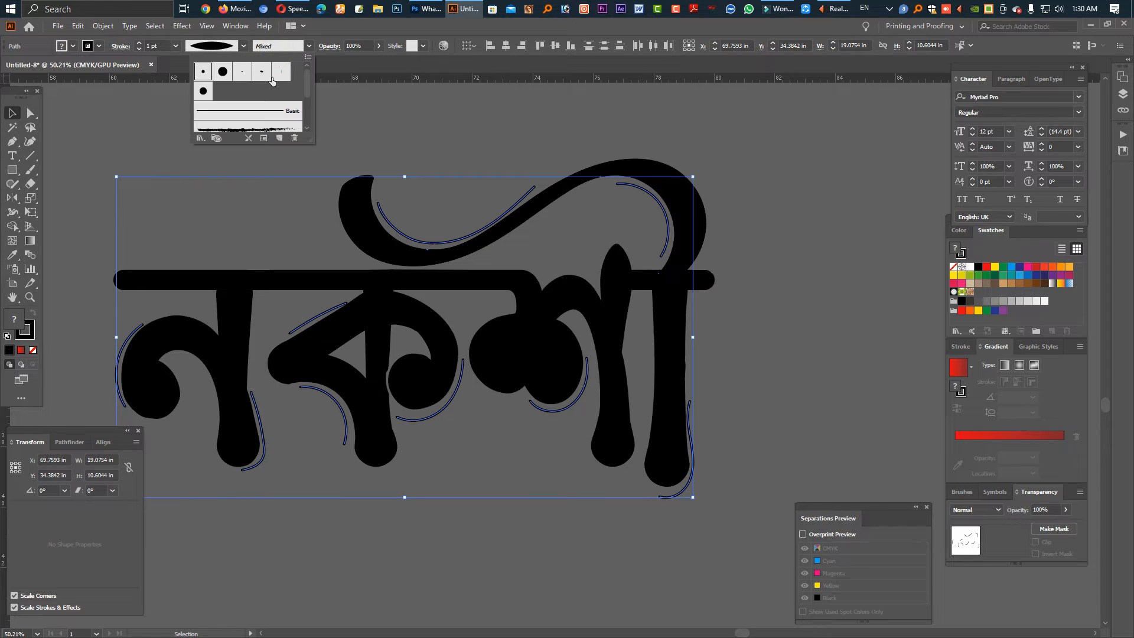
click(273, 115)
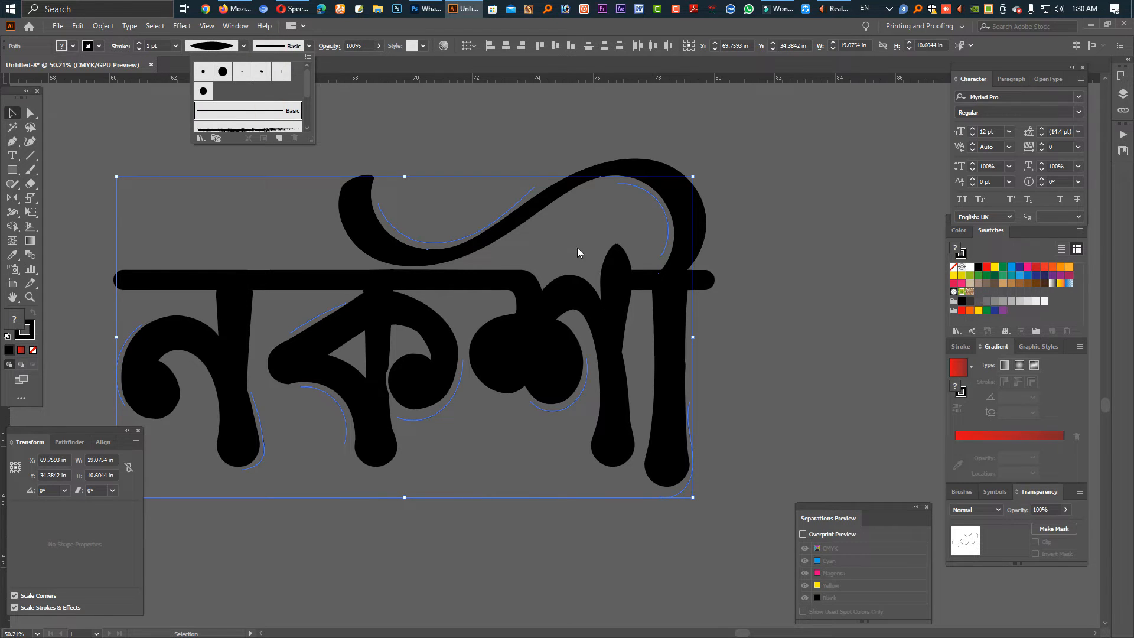
drag(616, 175, 833, 329)
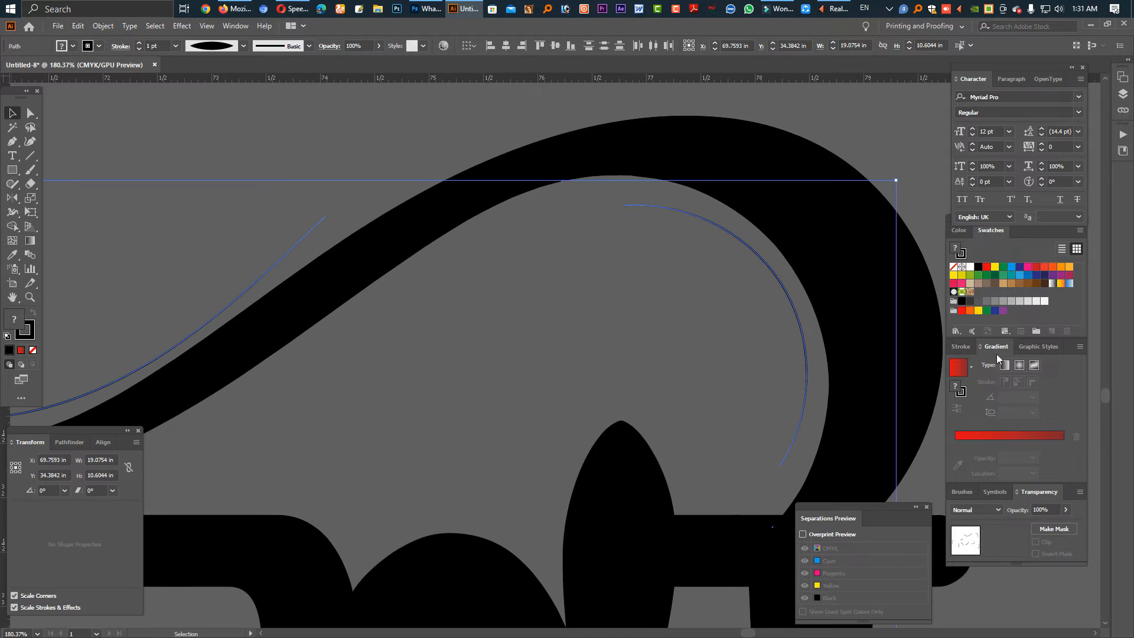
click(961, 347)
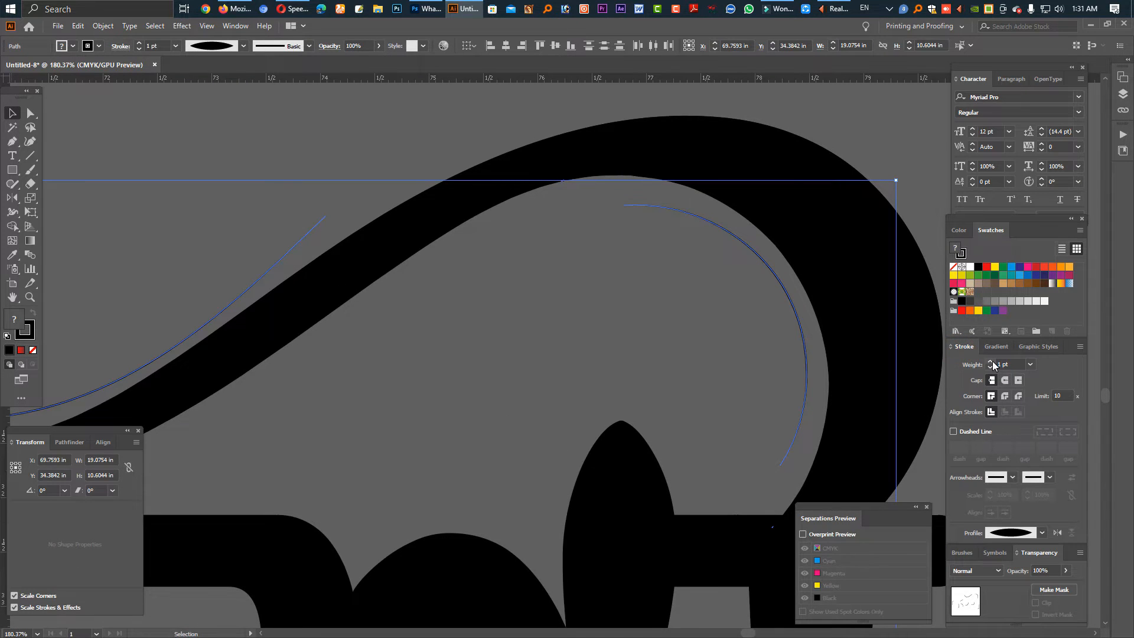
click(991, 361)
click(992, 361)
click(991, 362)
click(991, 362)
click(991, 361)
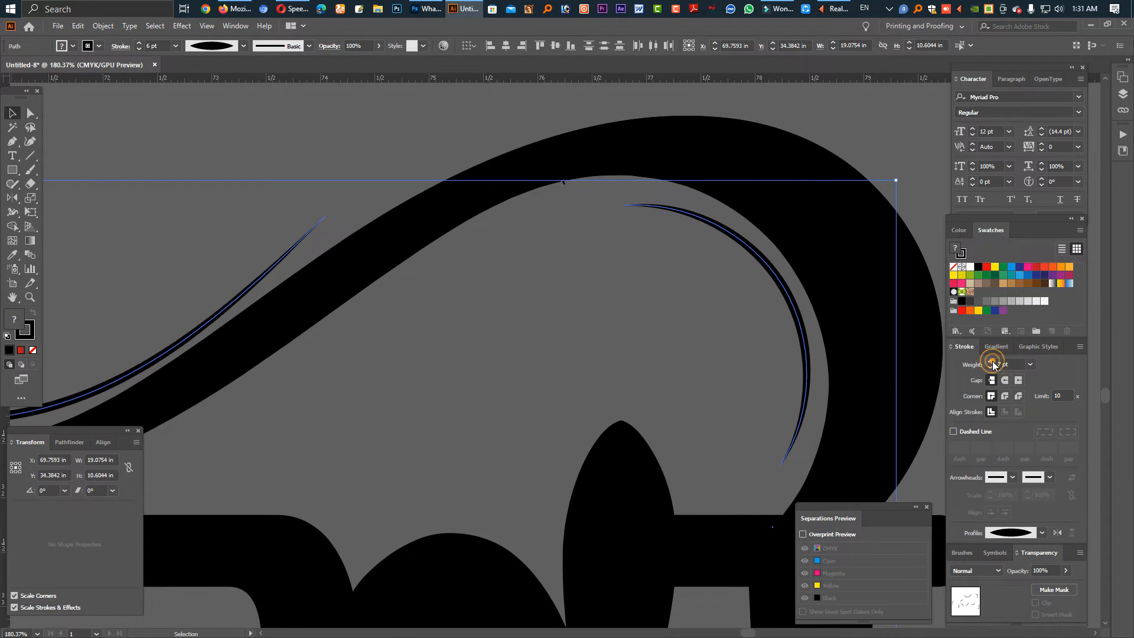
click(991, 361)
click(991, 362)
Widen the accent line beneath ক's left lobe slightly towards the letter's stem.
drag(730, 361, 600, 331)
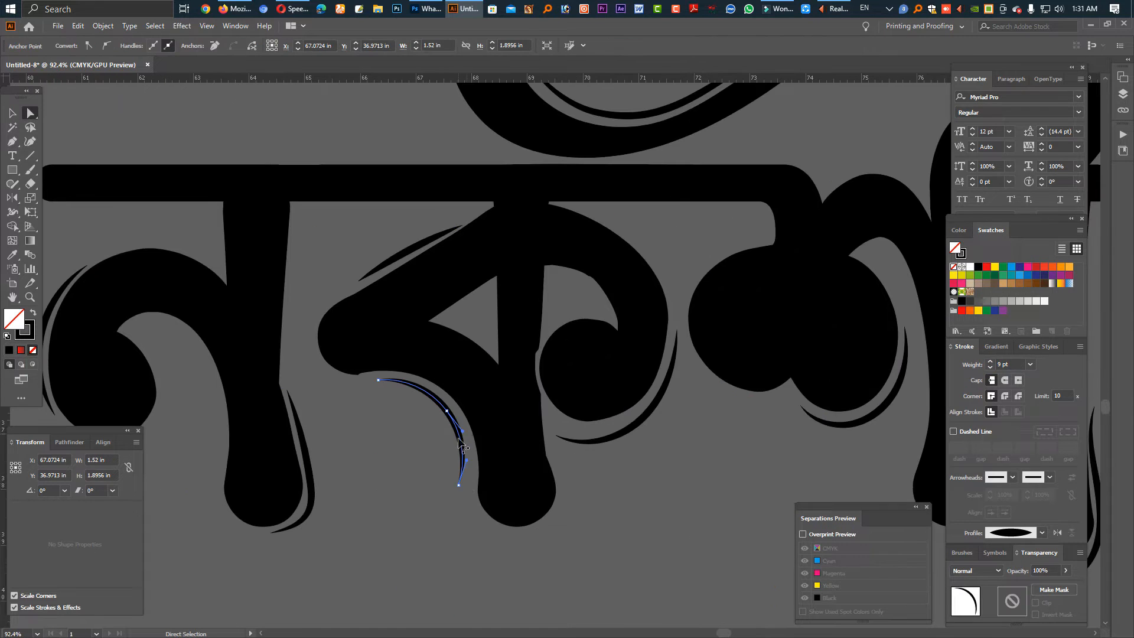
key(v)
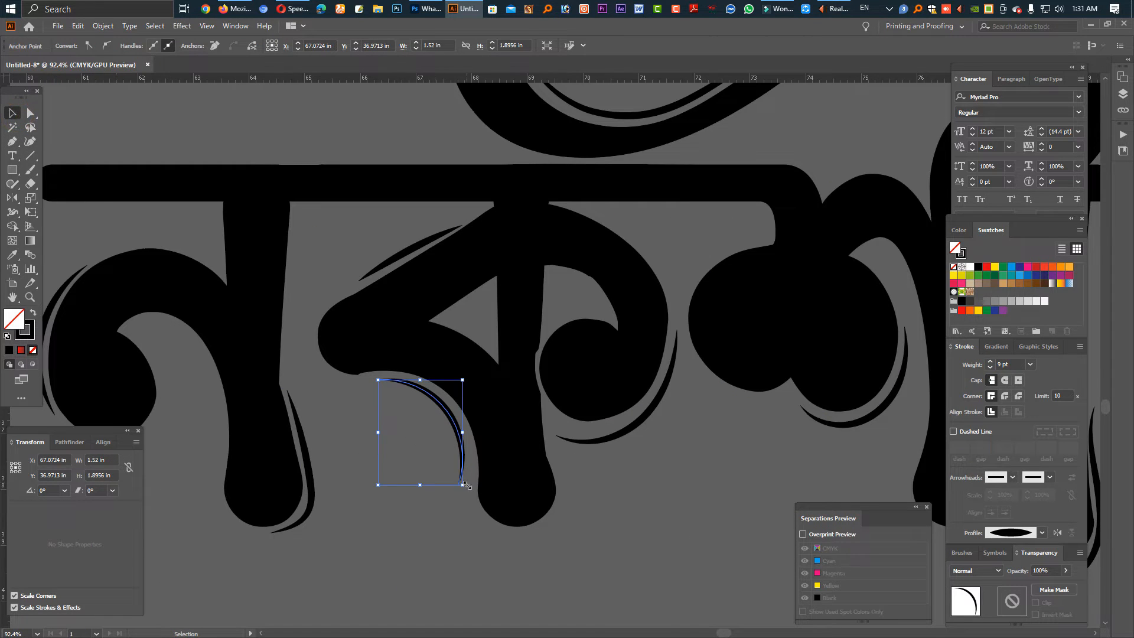
drag(462, 485, 466, 486)
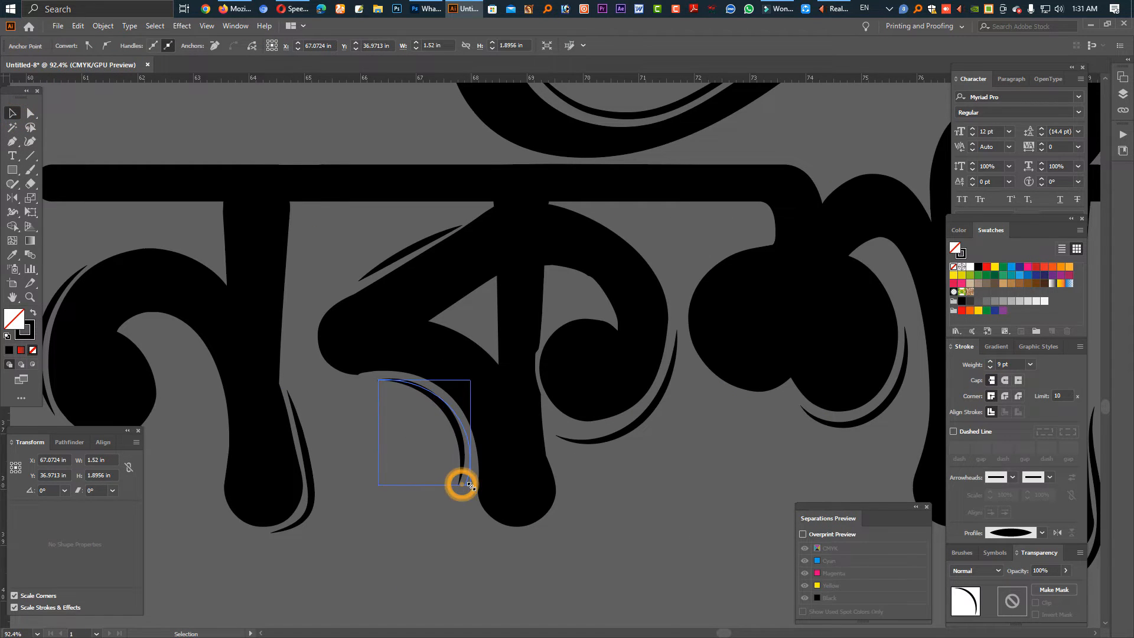
click(632, 485)
Shrink the accent line around ক's curl to about 1.95 × 1.79 in and nudge the line above its slanted arm.
click(561, 440)
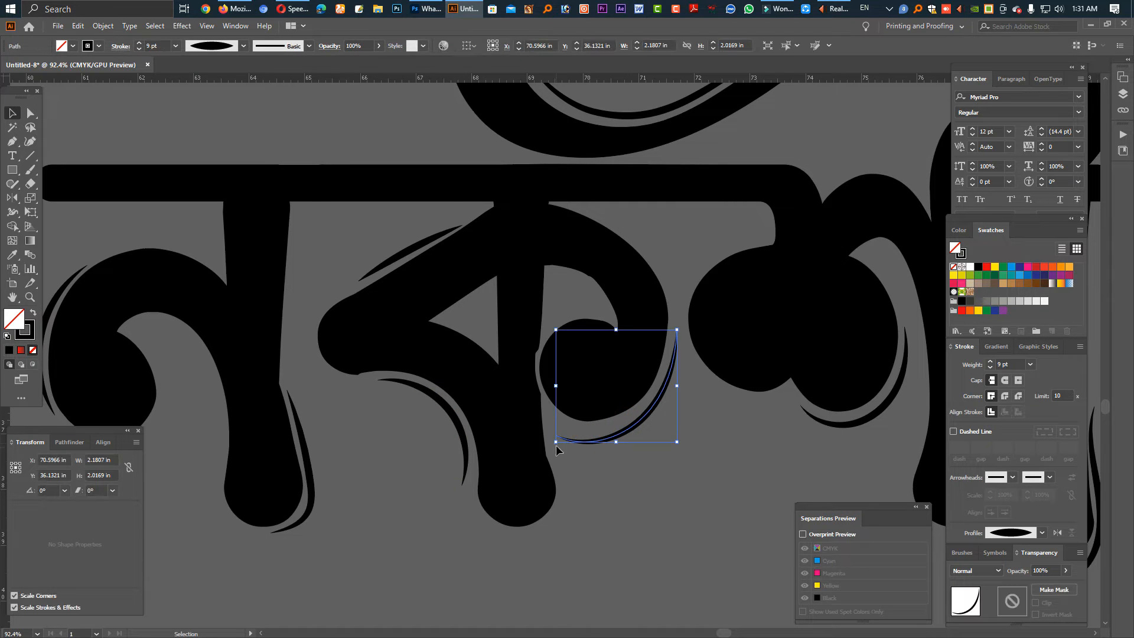
drag(567, 437, 579, 425)
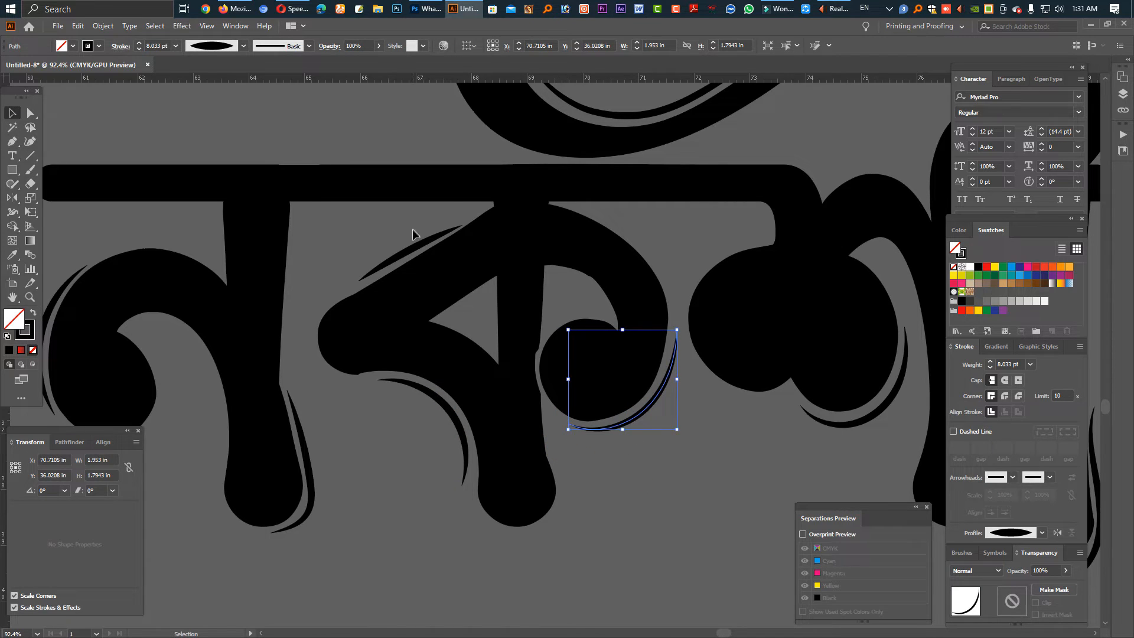
click(414, 248)
drag(414, 248, 421, 259)
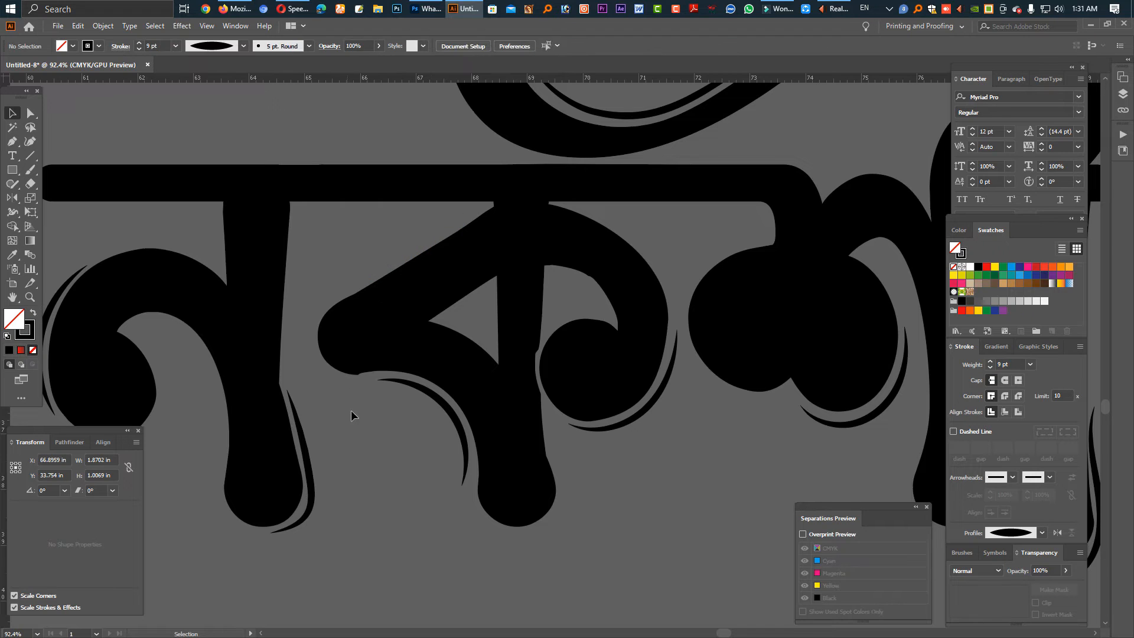
click(355, 452)
Delete the leftover তি letter shapes beside the নকশী lettering below the artboard.
key(Tab)
key(ctrl+0)
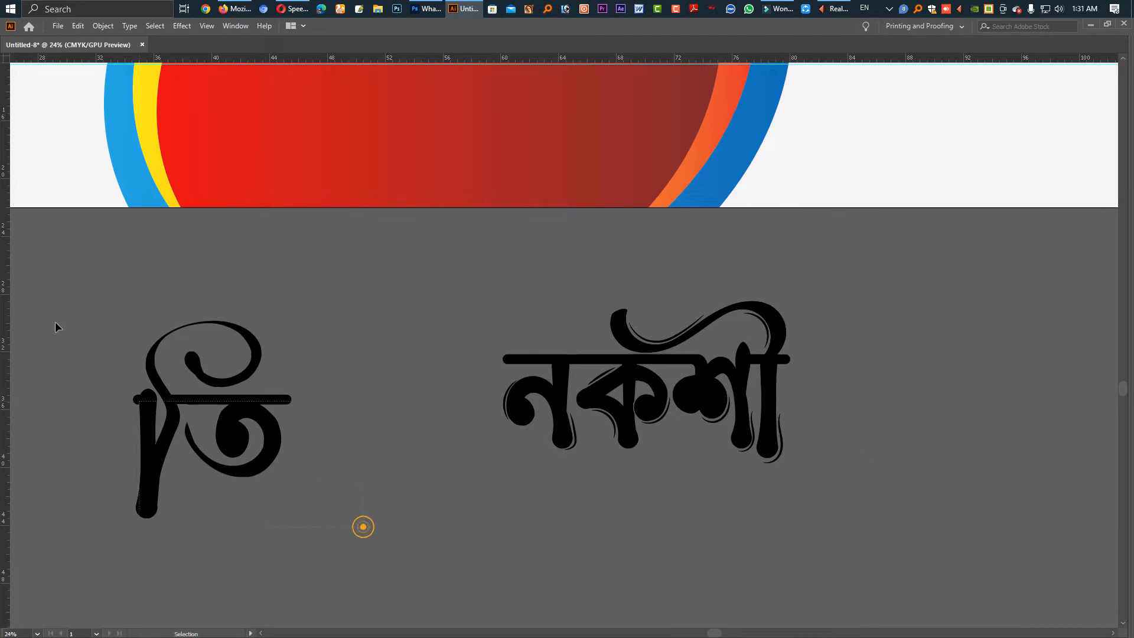
click(180, 414)
key(Delete)
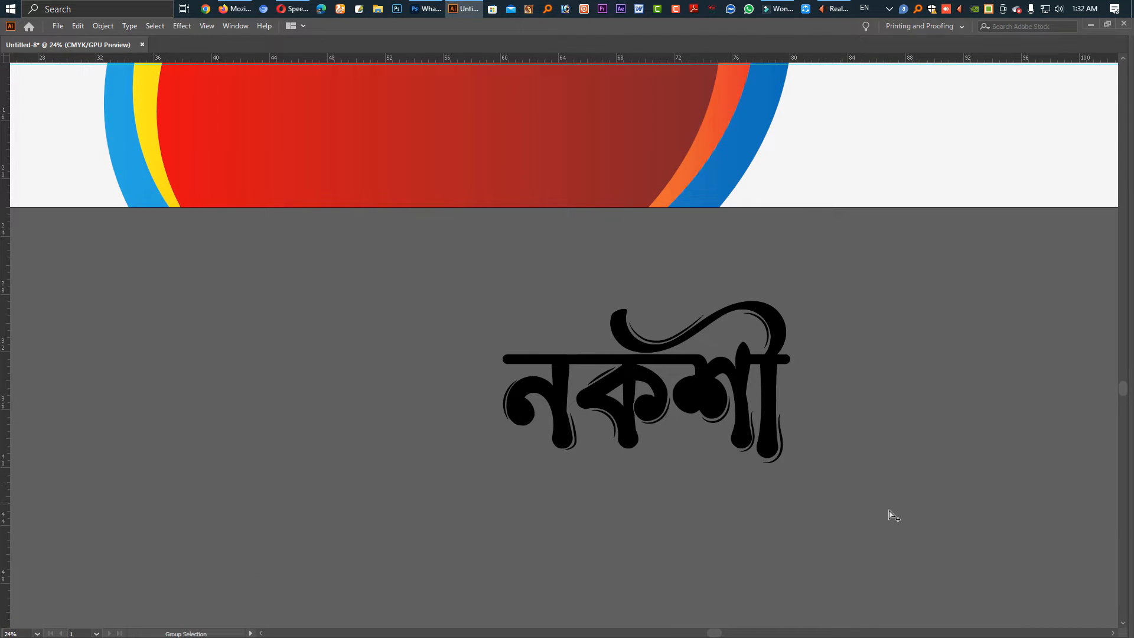
Select the whole নকশী word with its accent lines and expand its appearance.
drag(892, 503, 439, 322)
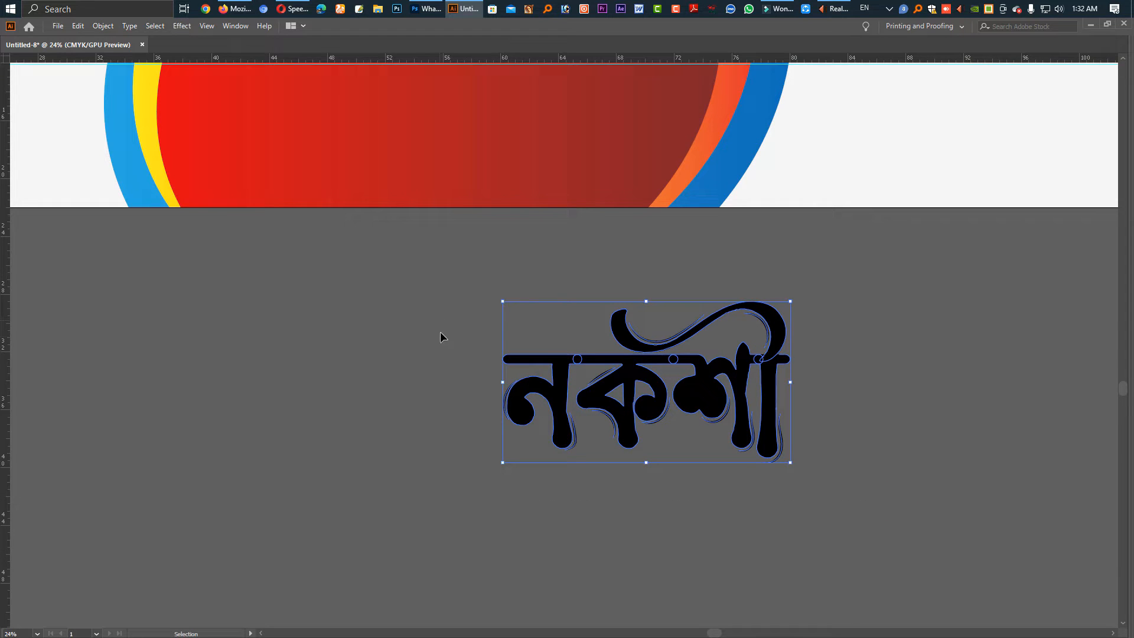
key(ctrl+space)
drag(671, 327, 827, 420)
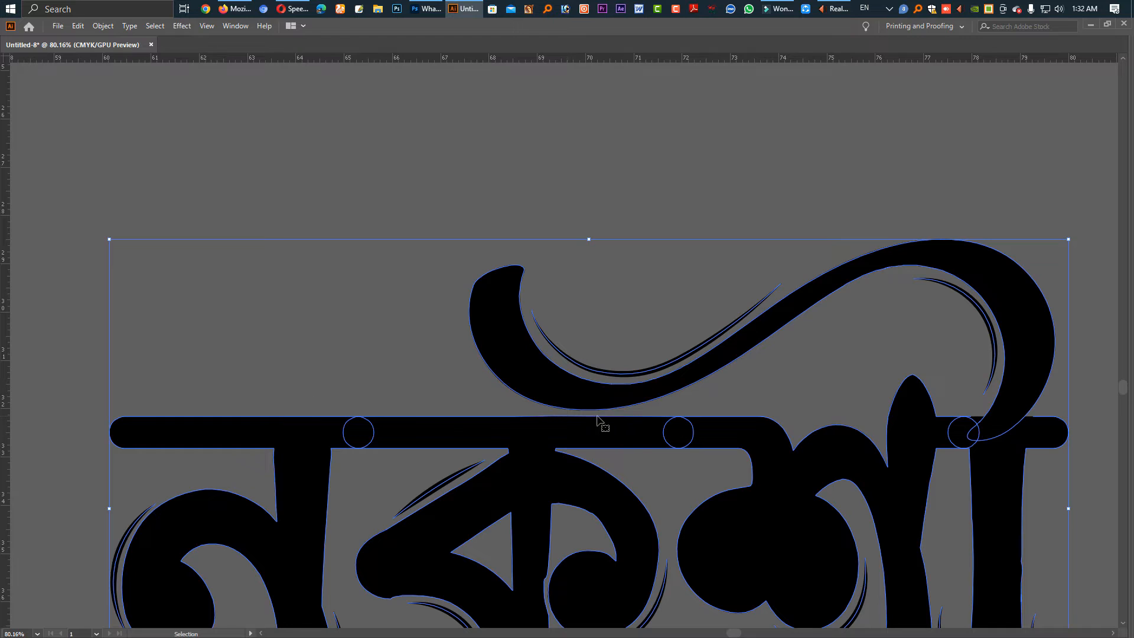
click(104, 27)
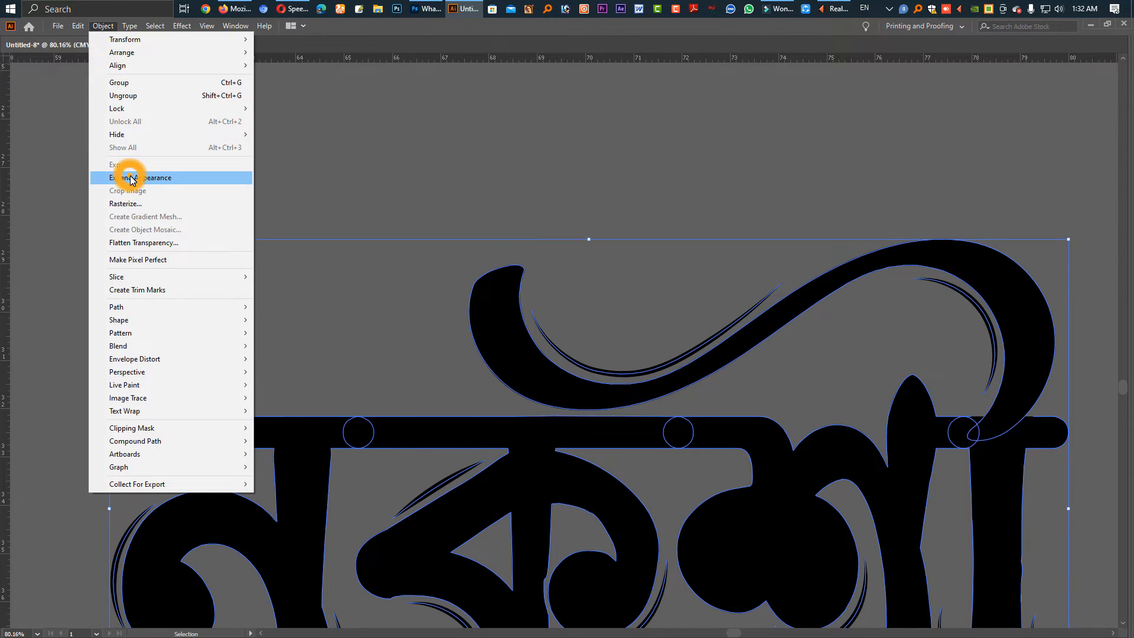
click(131, 178)
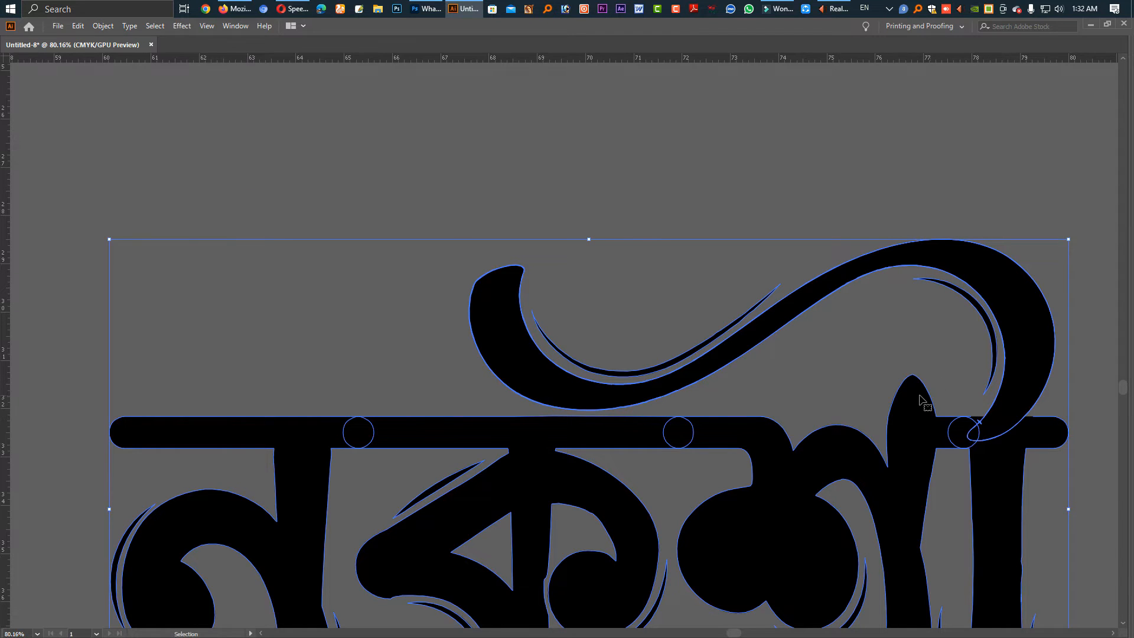
Combine the overlapping letter, swash and accent shapes of the word with Pathfinder Merge.
scroll(593, 370, down, 4)
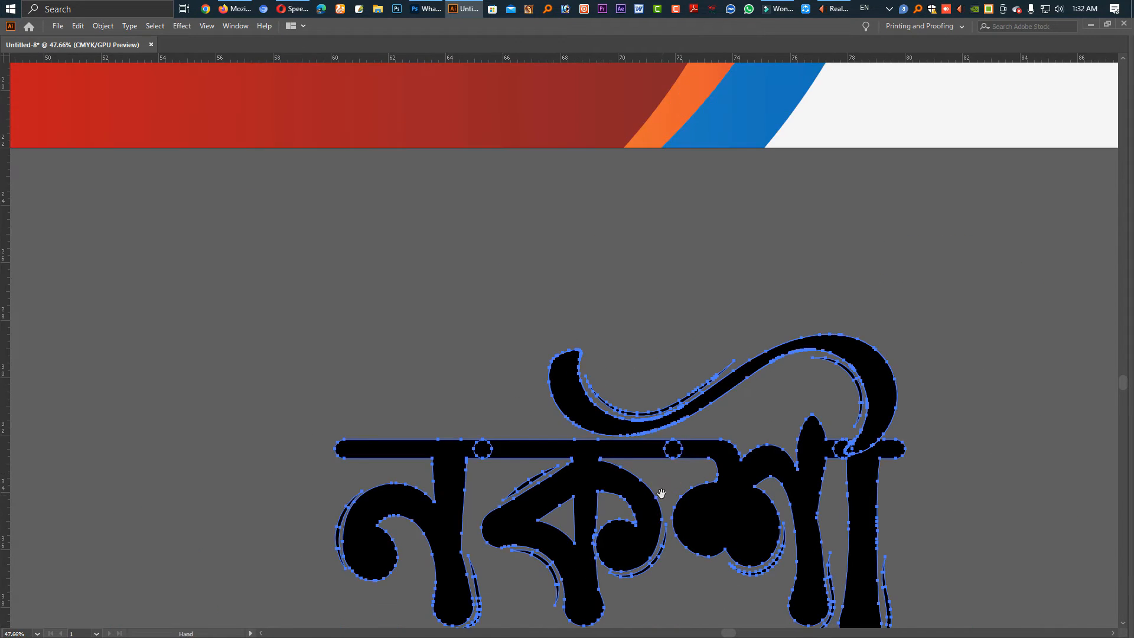
key(Tab)
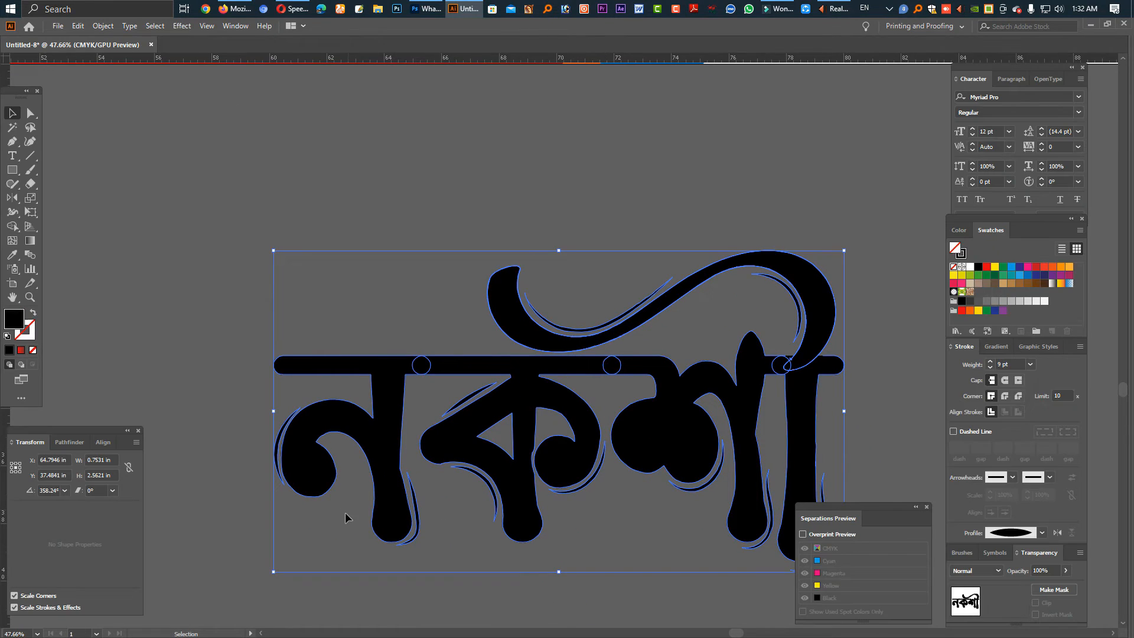
click(70, 441)
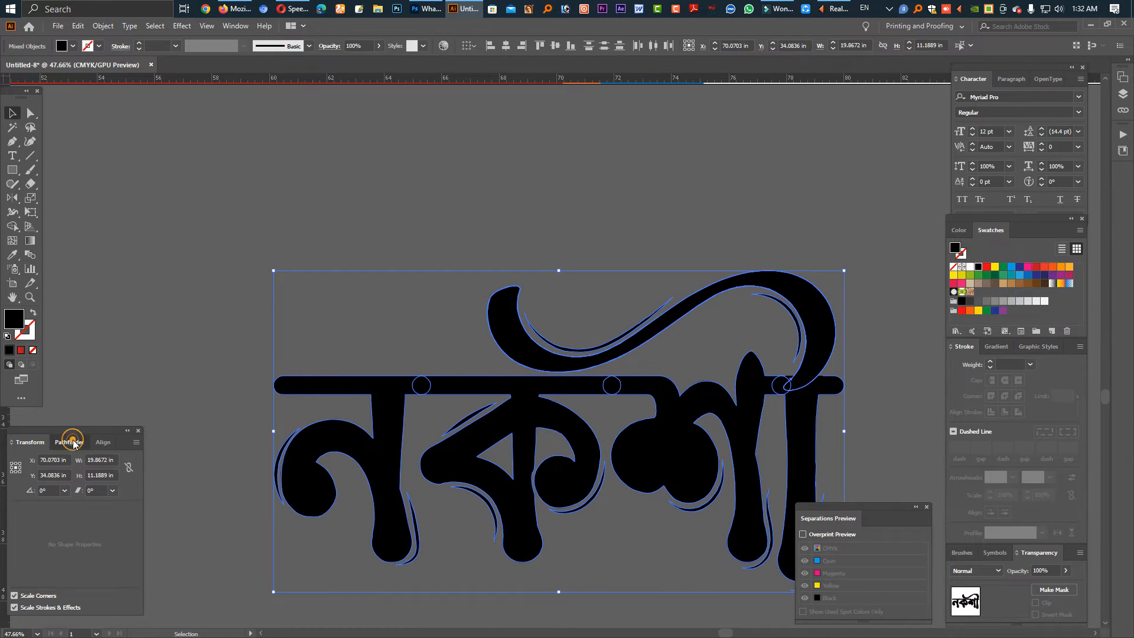
click(64, 505)
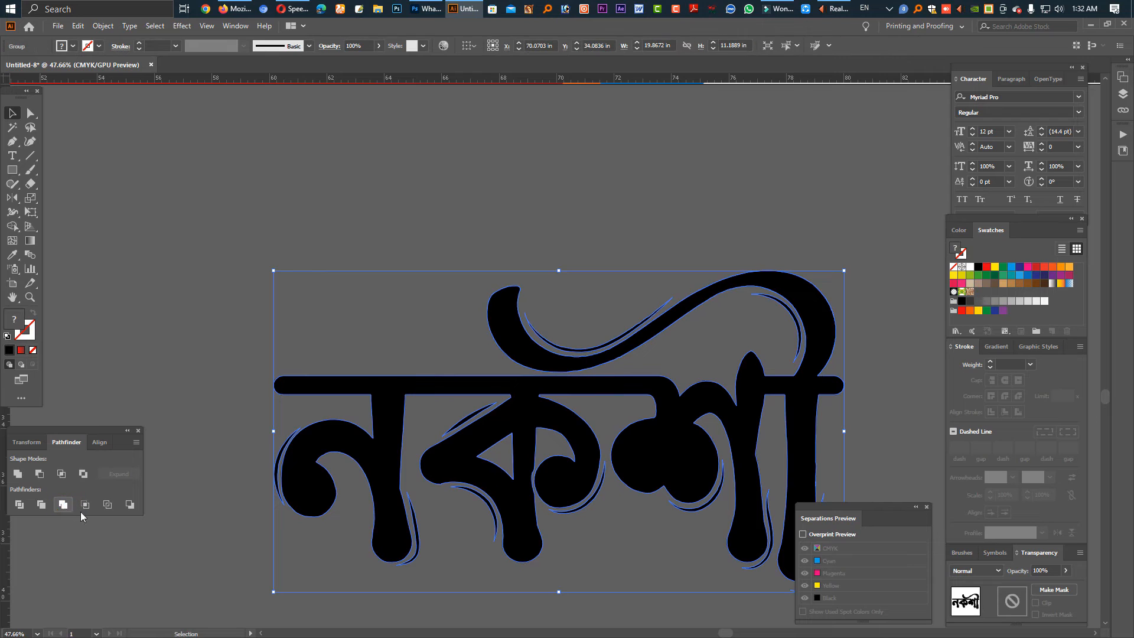
click(658, 572)
Move the merged নকশী lettering onto the upper left part of the red ellipse, above the horizontal guide.
click(649, 430)
scroll(749, 539, down, 4)
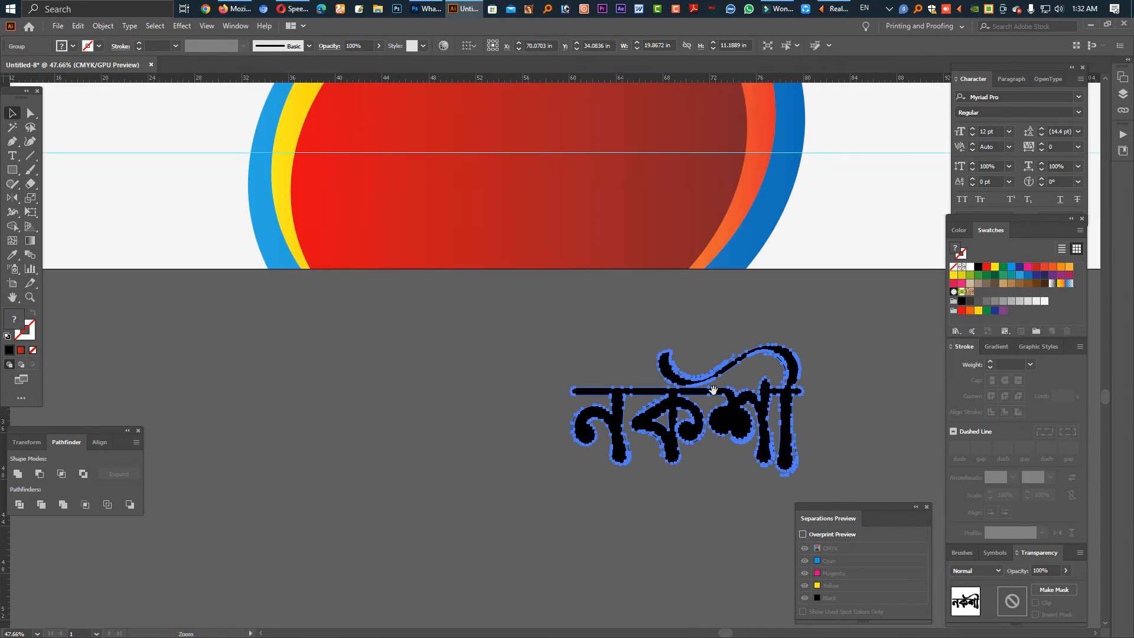
drag(733, 496, 539, 290)
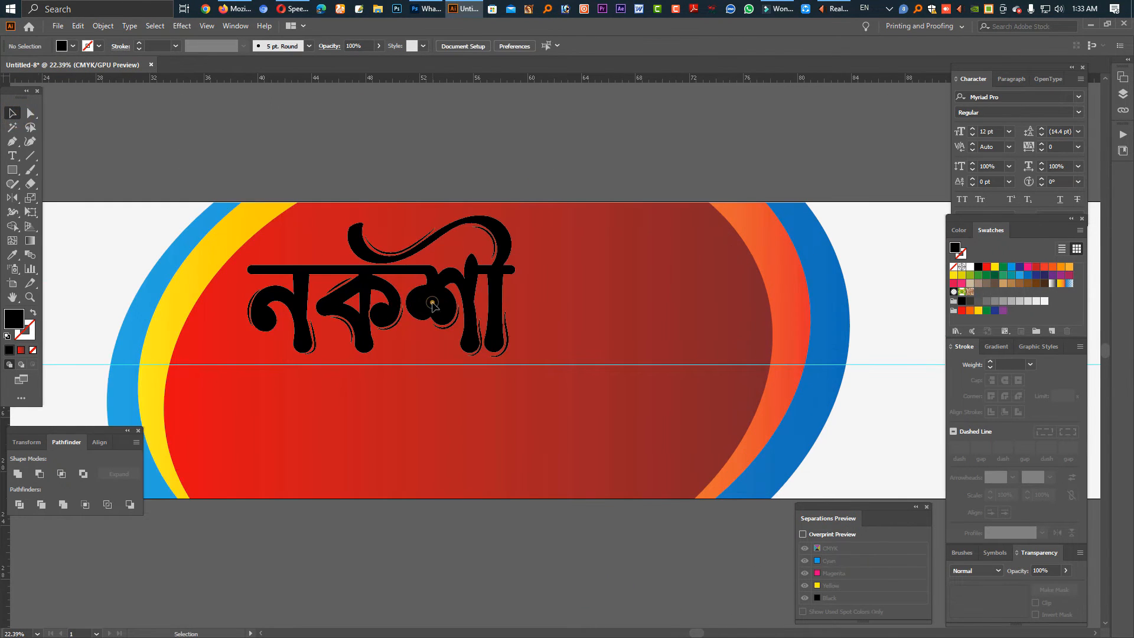
Fill the নকশী lettering on the banner with the dark navy blue swatch.
click(432, 304)
key(.)
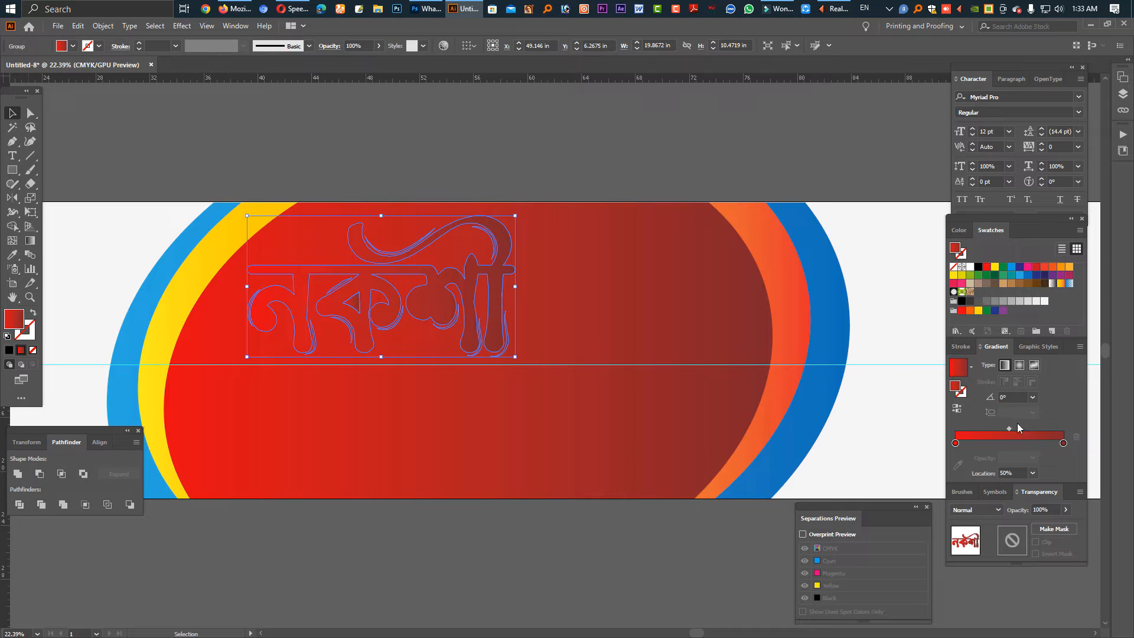
click(1045, 275)
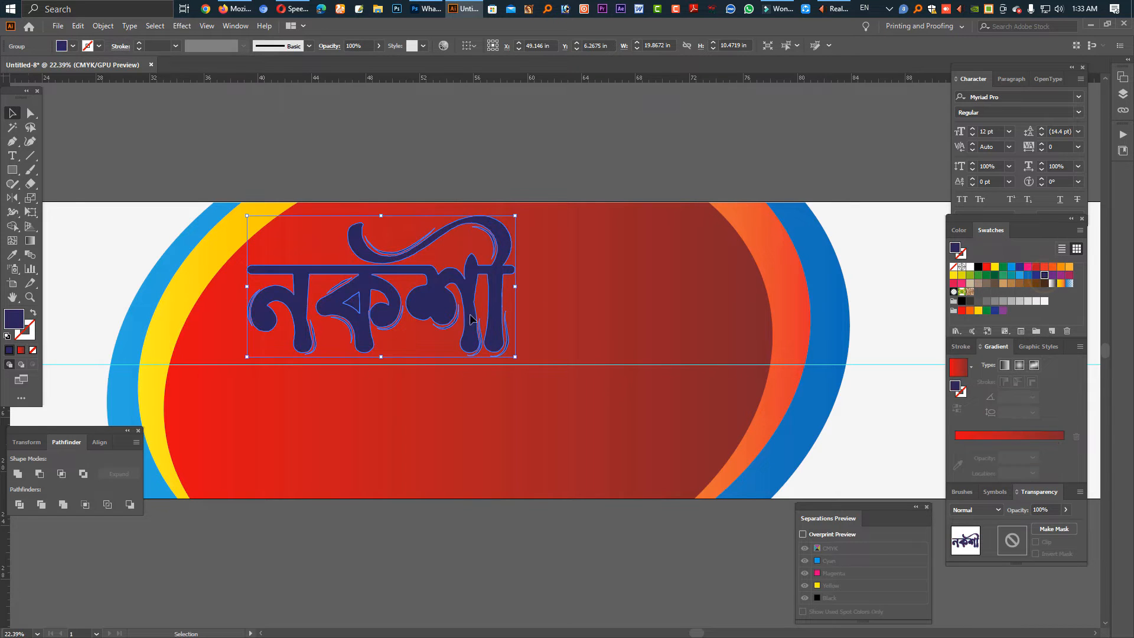
Delete the filled triangle inside the letter ক to open its counter.
click(31, 113)
click(353, 157)
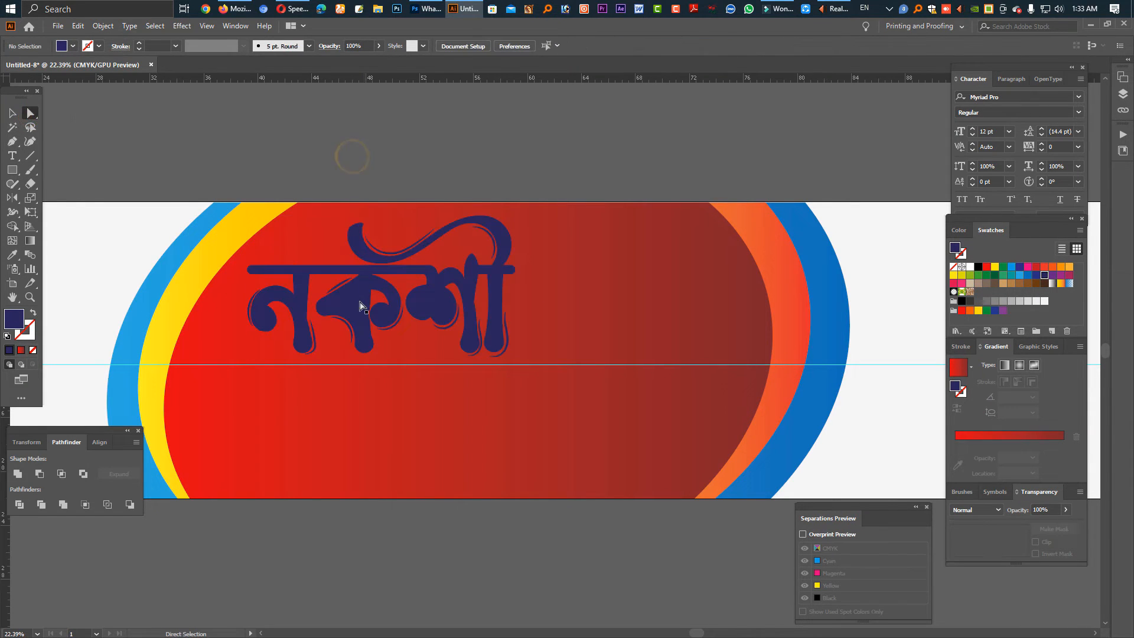
double_click(356, 303)
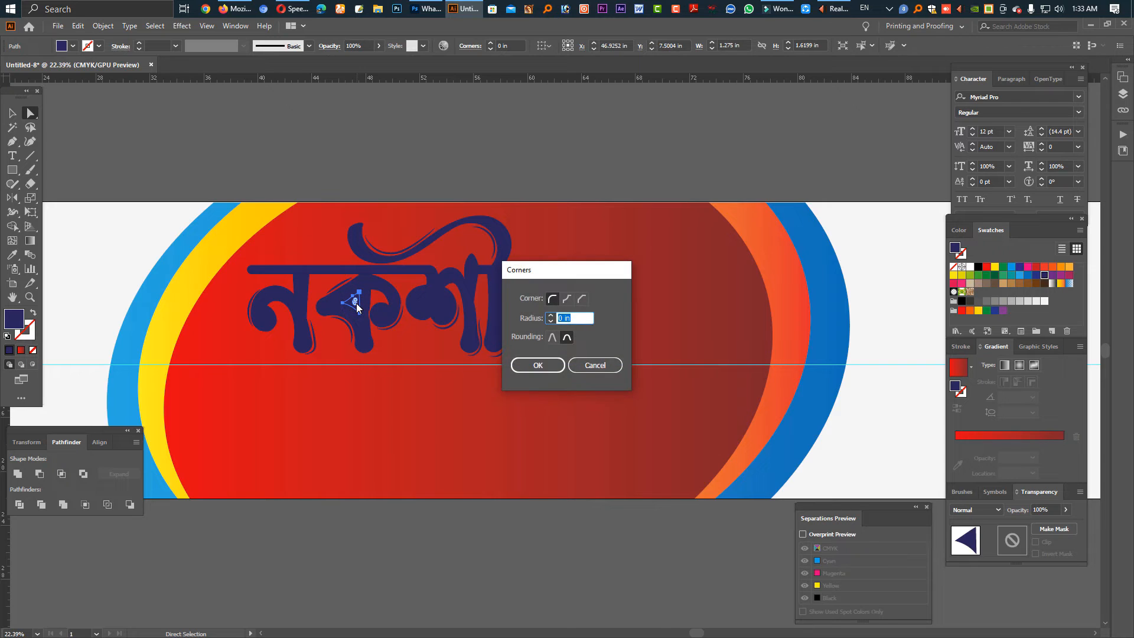
key(Escape)
key(Delete)
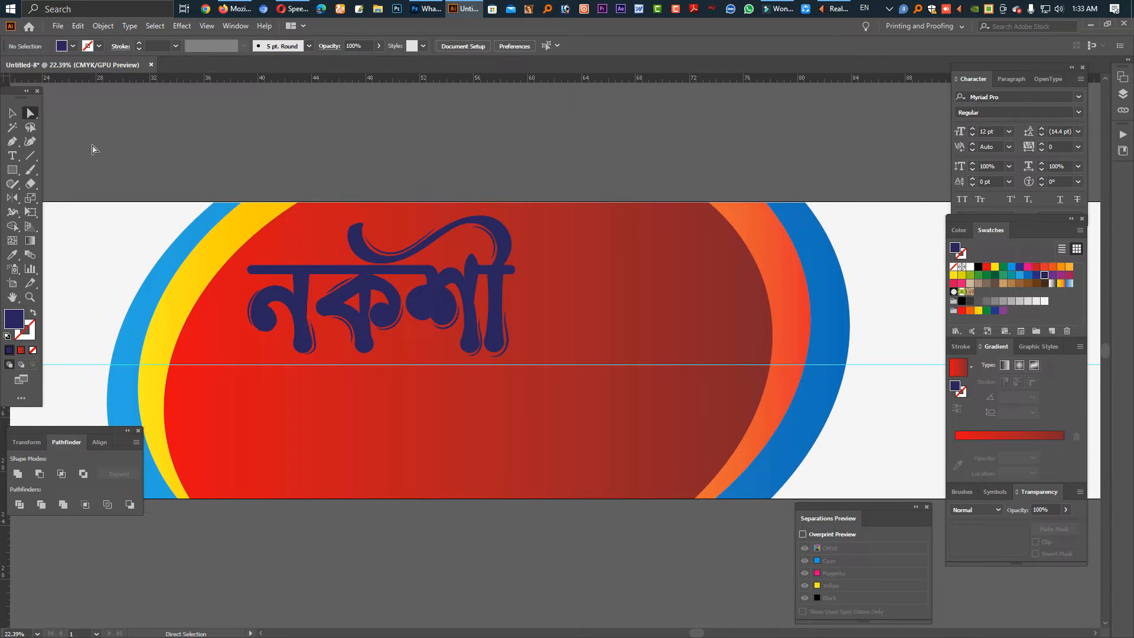
Duplicate the নকশী lettering with the copy offset about 0.2 in to the left and slightly down.
click(11, 113)
click(428, 310)
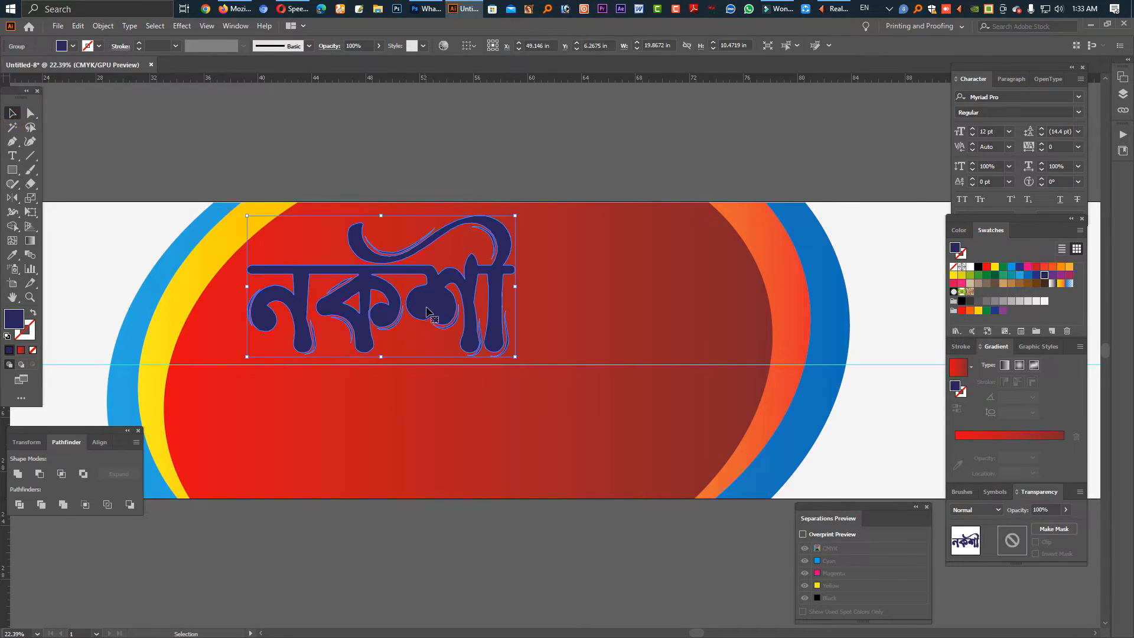
drag(463, 324, 468, 325)
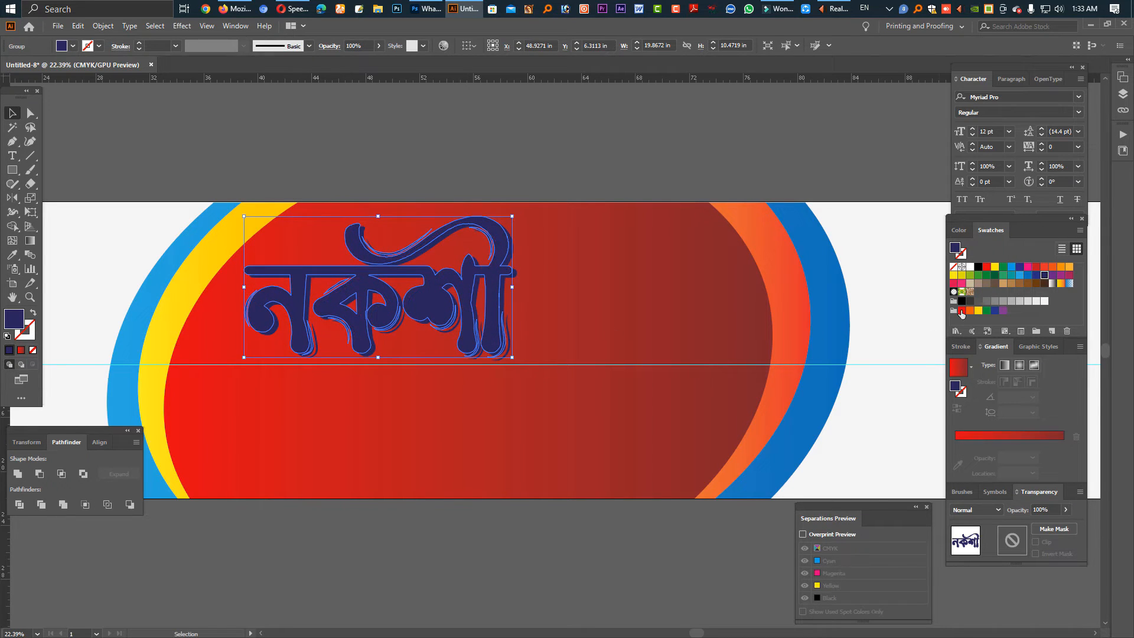
Fill the upper নকশী copy with white and set the navy copy beneath it to the Soft Light blending mode.
click(969, 269)
click(465, 158)
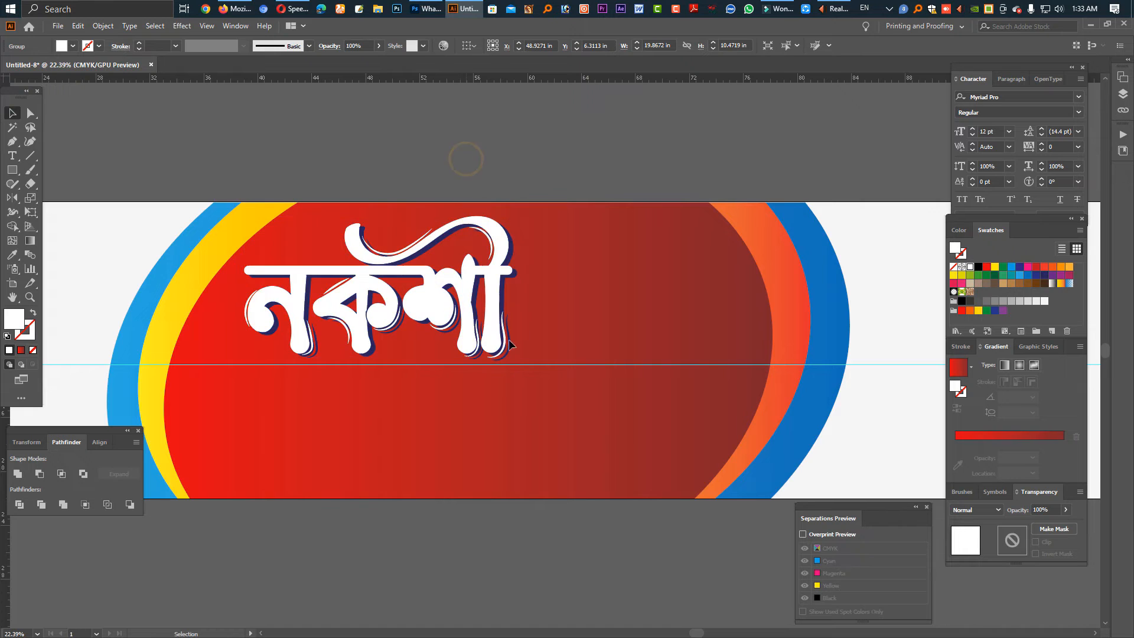
drag(429, 304, 611, 383)
click(633, 258)
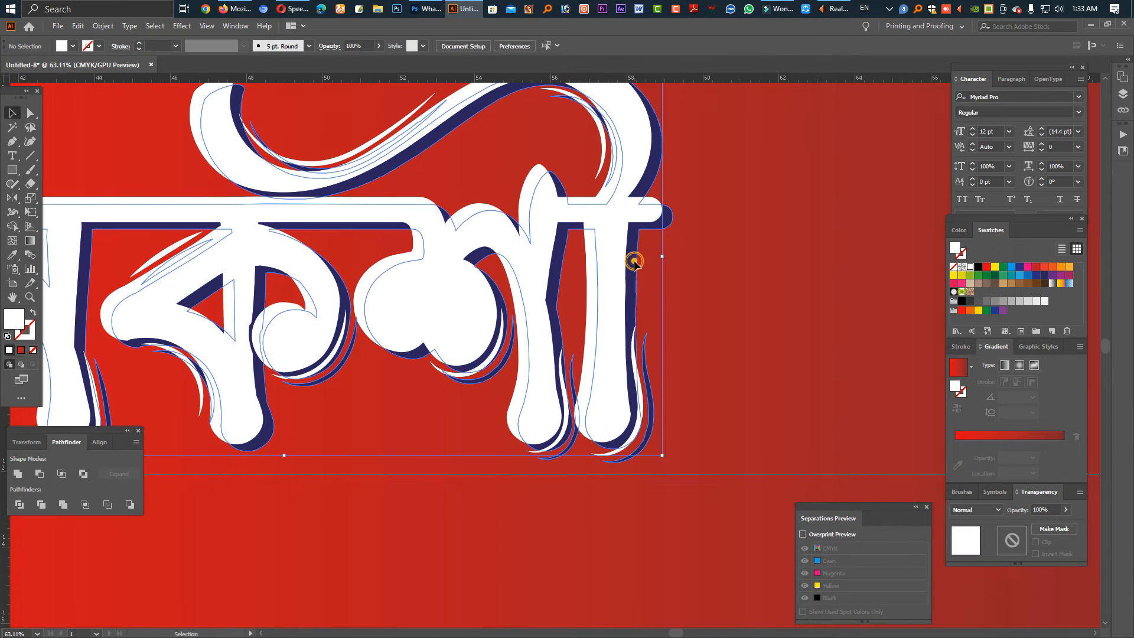
click(976, 510)
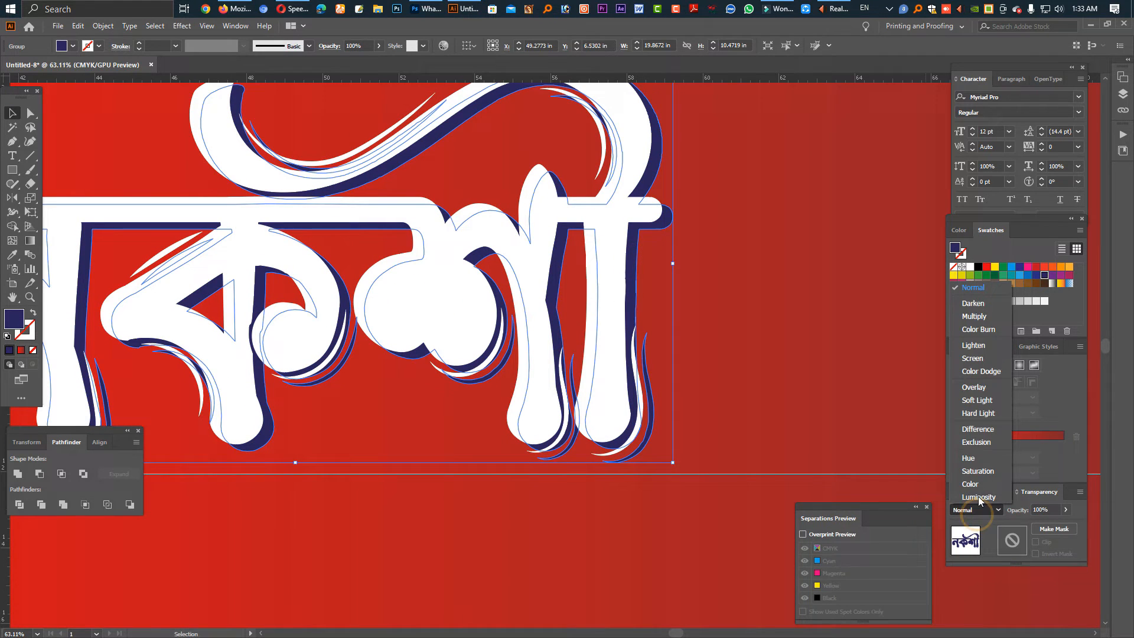
click(978, 395)
click(787, 383)
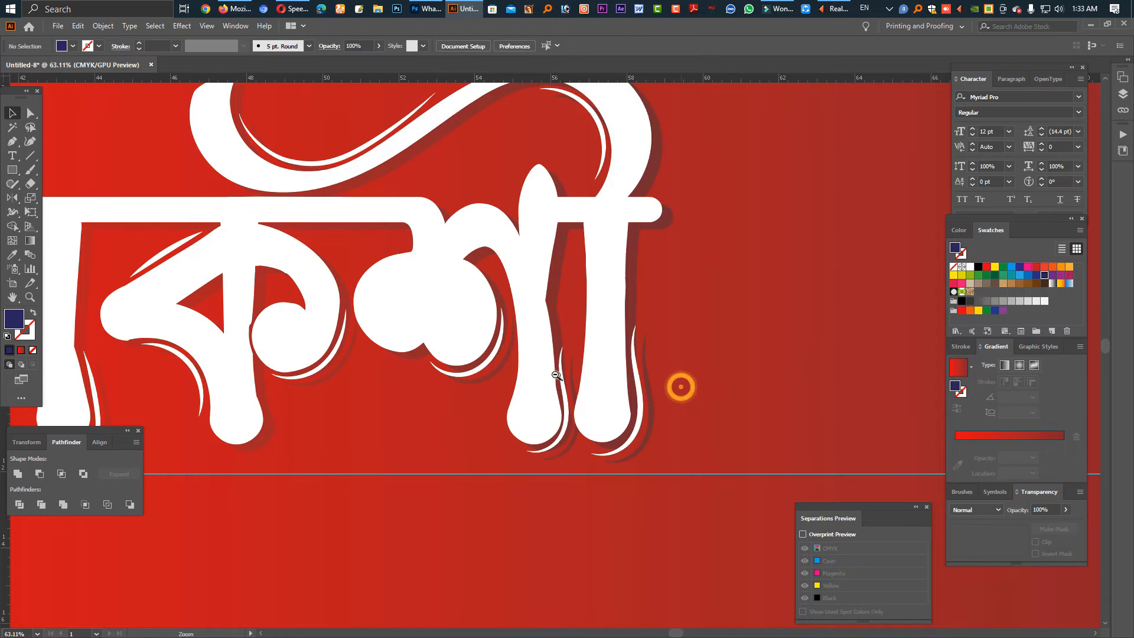
Duplicate the white নকশী lettering with the copy offset about 0.12 in to the left and 0.13 in upward.
drag(680, 387, 576, 406)
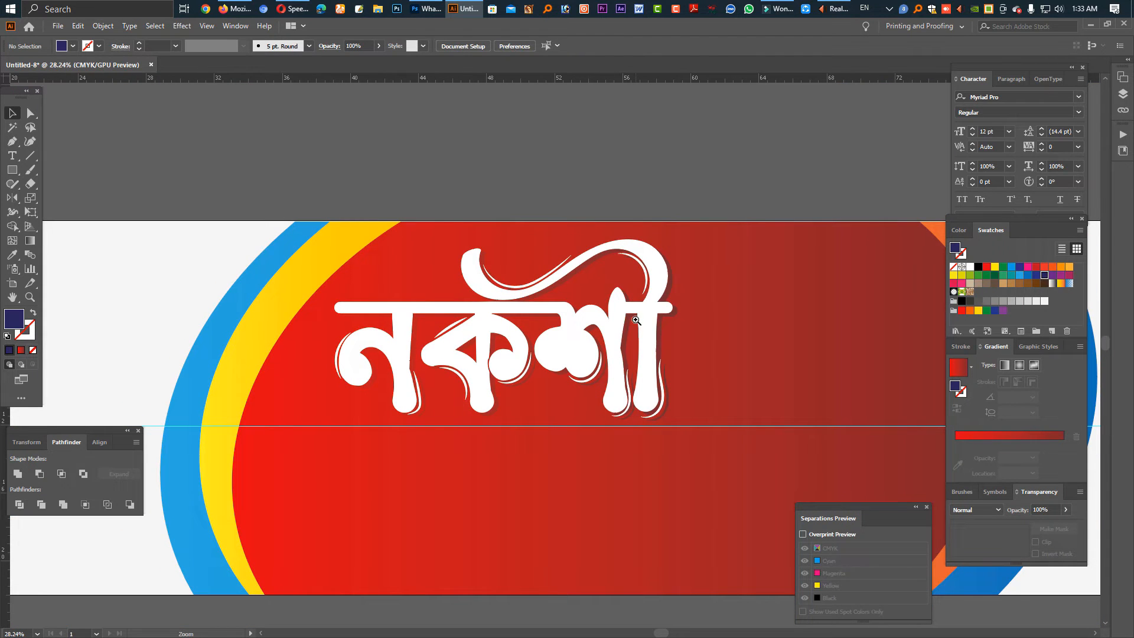
drag(636, 321, 765, 459)
click(661, 468)
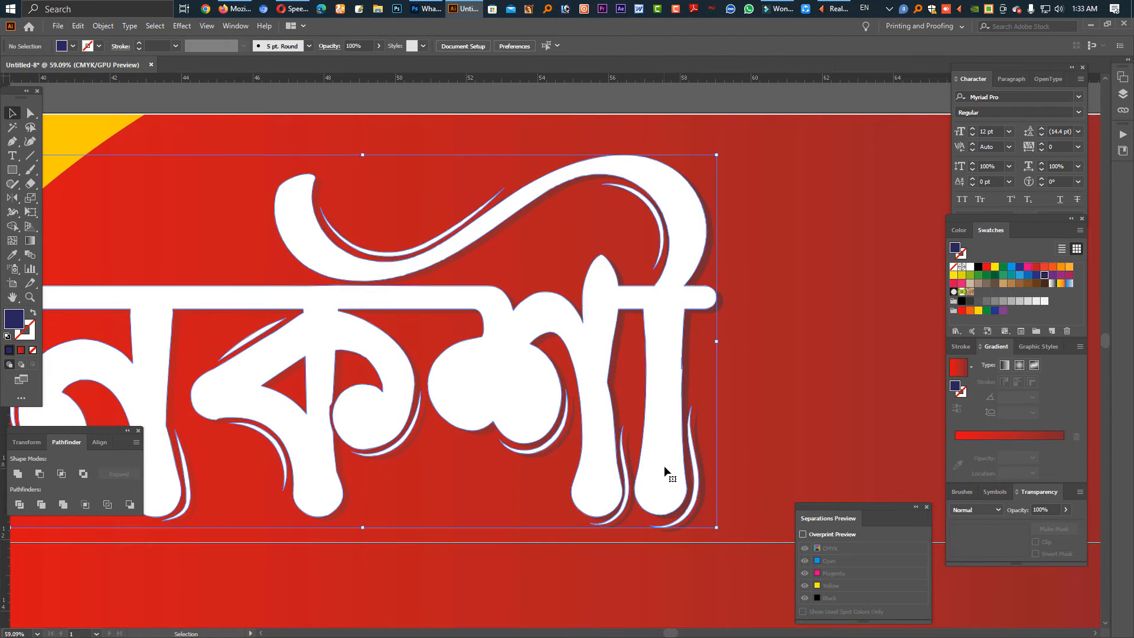
drag(665, 471, 694, 480)
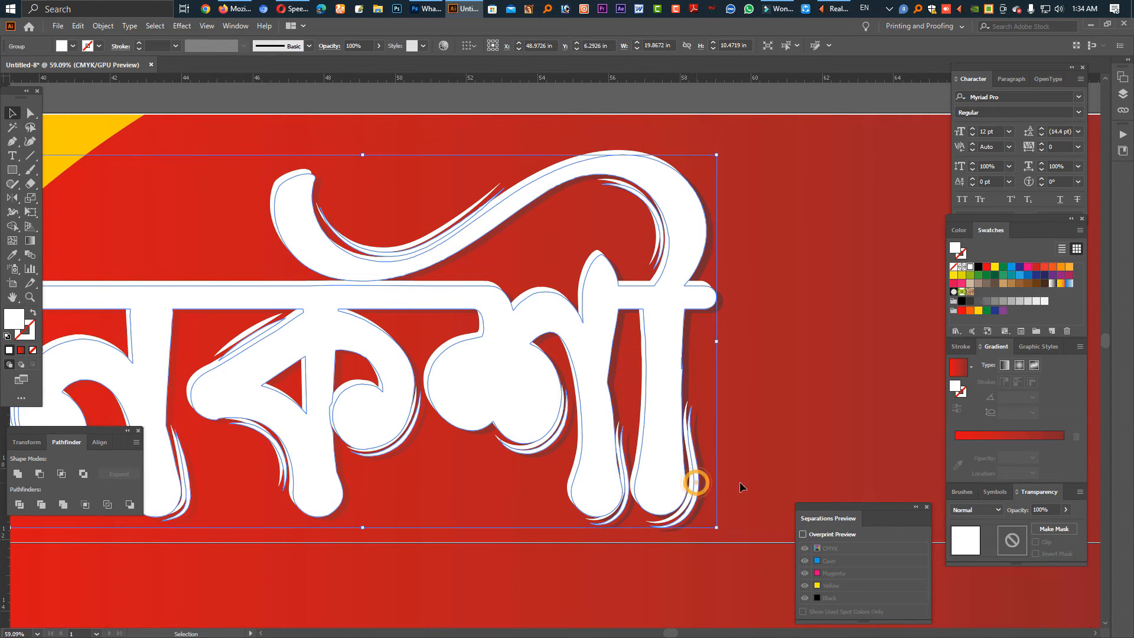
Try red, orange and purple fills on the lower white নকশী copy.
click(987, 266)
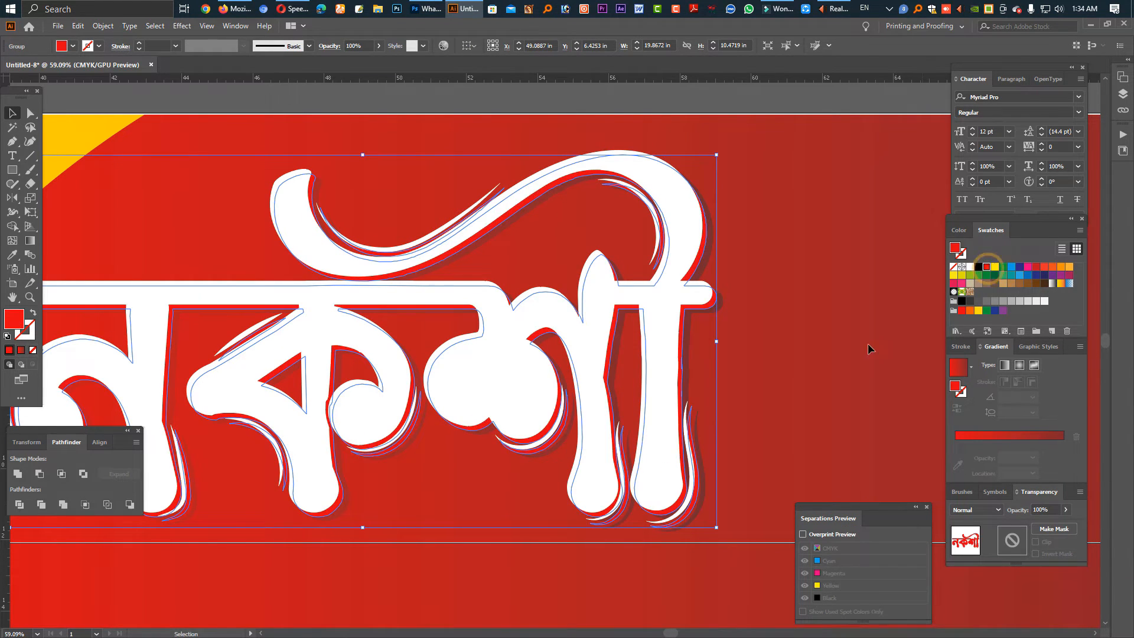
click(1062, 267)
click(803, 410)
drag(721, 482, 543, 432)
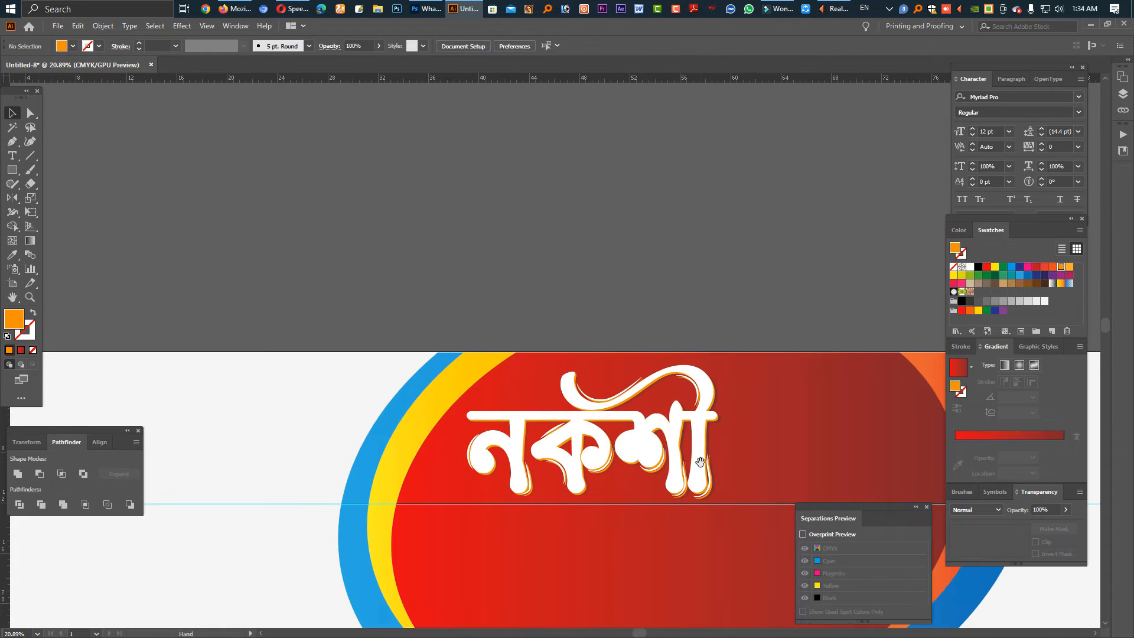
drag(700, 462, 608, 455)
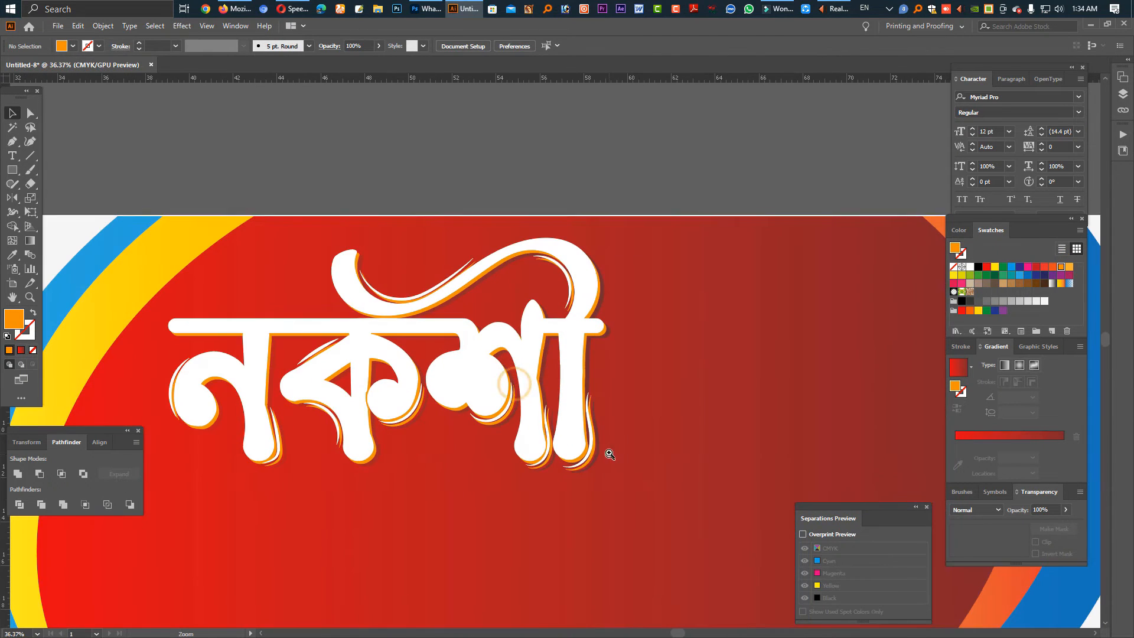
click(587, 365)
scroll(625, 361, up, 2)
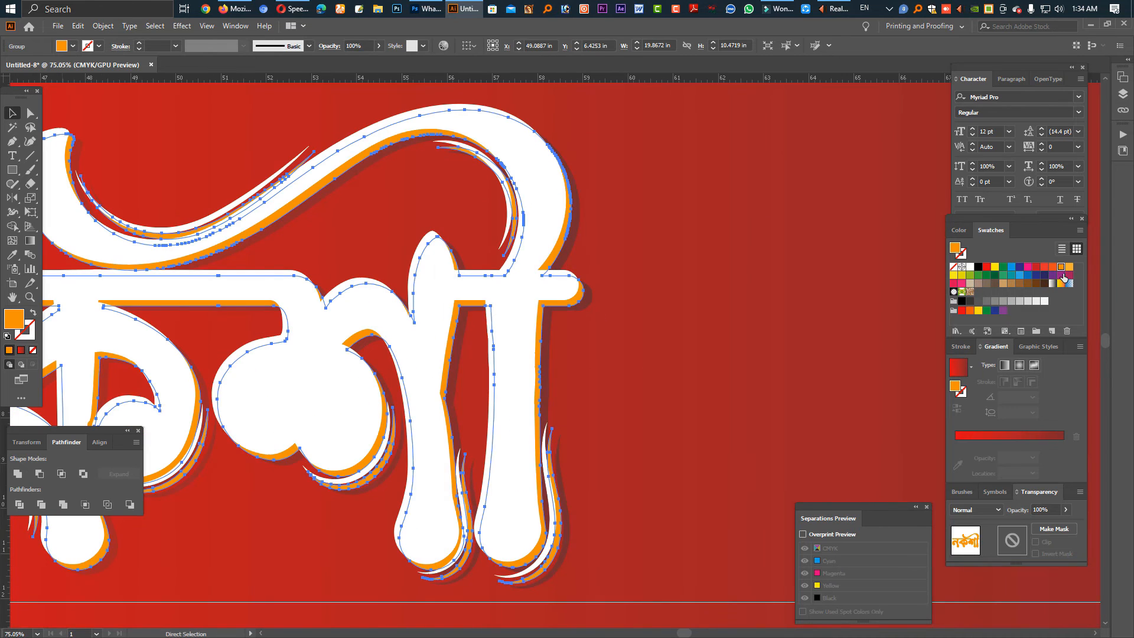
click(1061, 275)
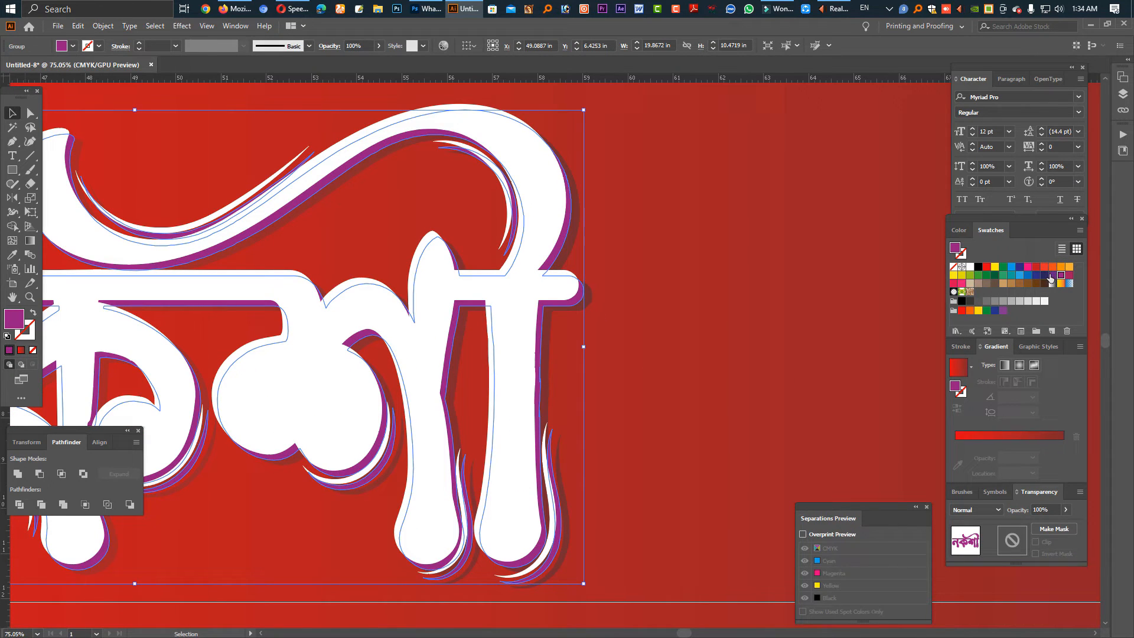
Fill the middle নকশী layer with a dark red of C 42, M 100, Y 90, K 10.
click(1036, 267)
click(958, 229)
click(1013, 248)
click(618, 403)
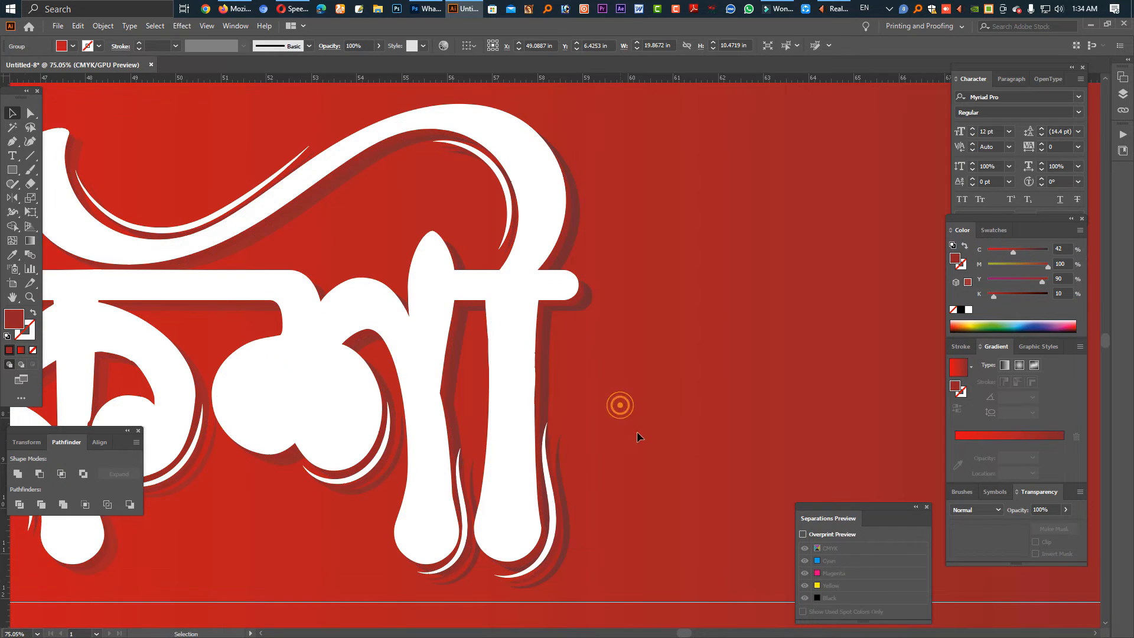
drag(675, 501, 549, 446)
drag(639, 418, 713, 471)
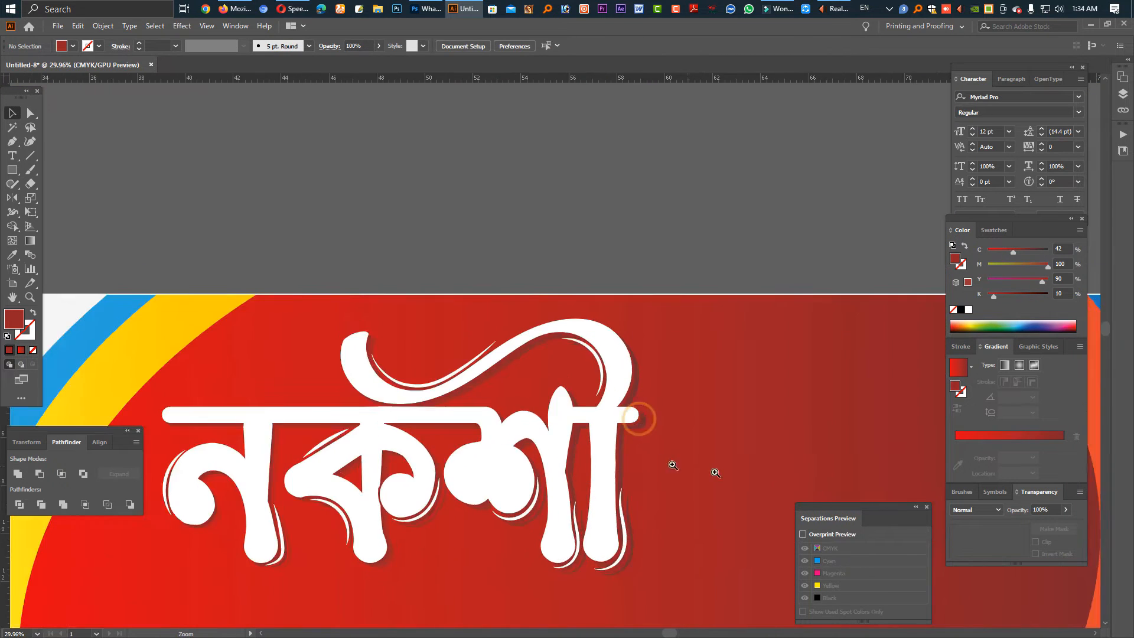
Fill the top white নকশী lettering with a linear gradient running from white to yellow.
click(645, 429)
click(1036, 323)
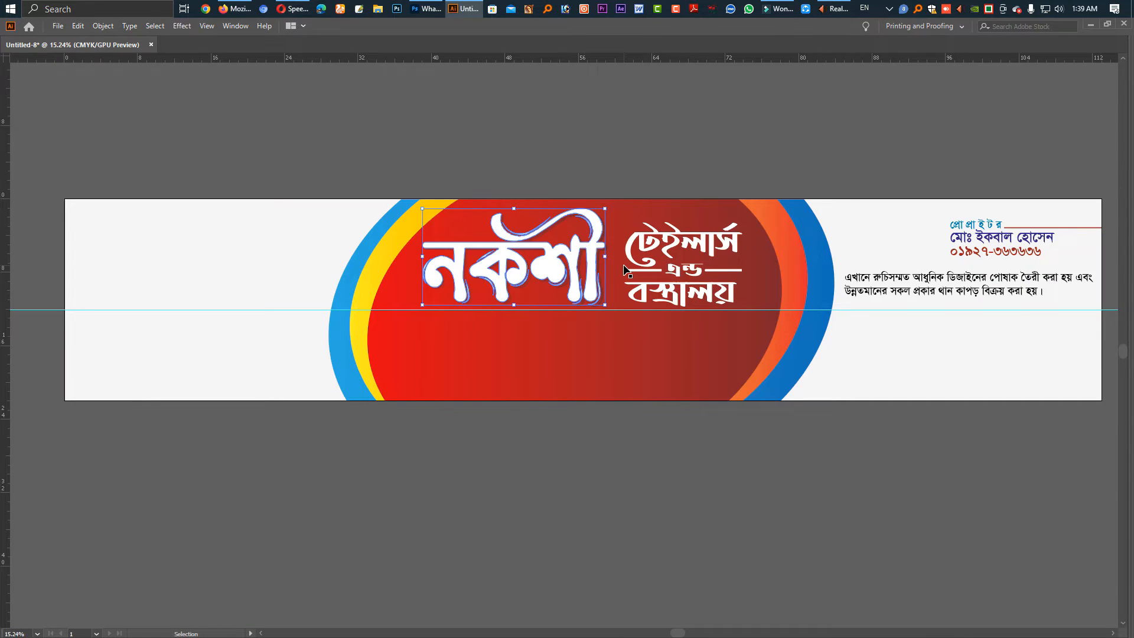
key(period)
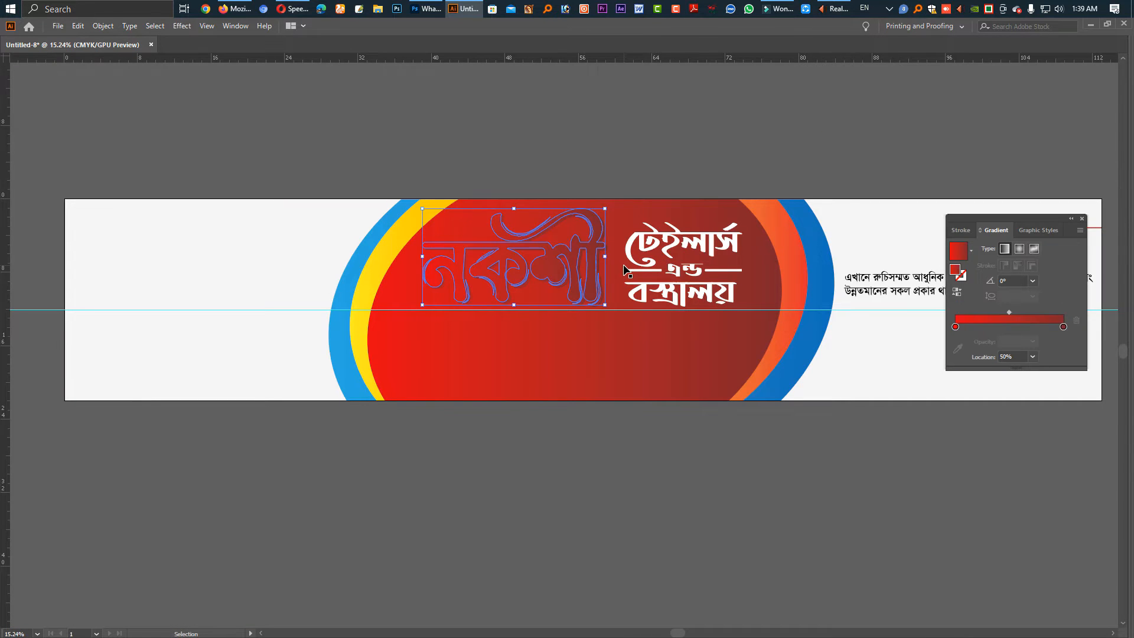
key(Tab)
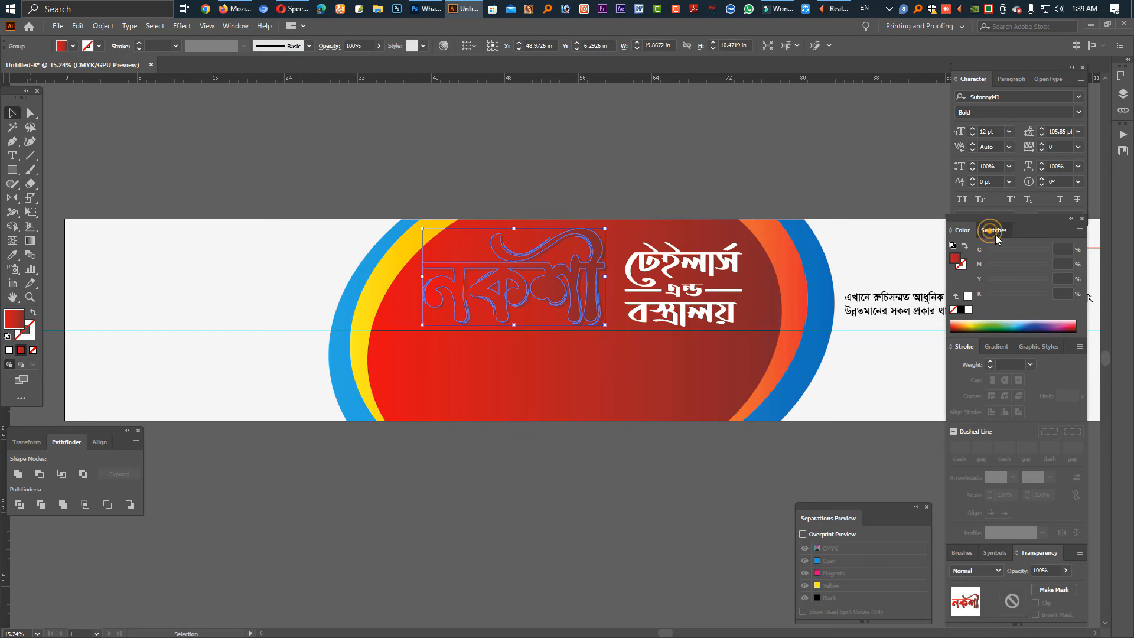
click(994, 230)
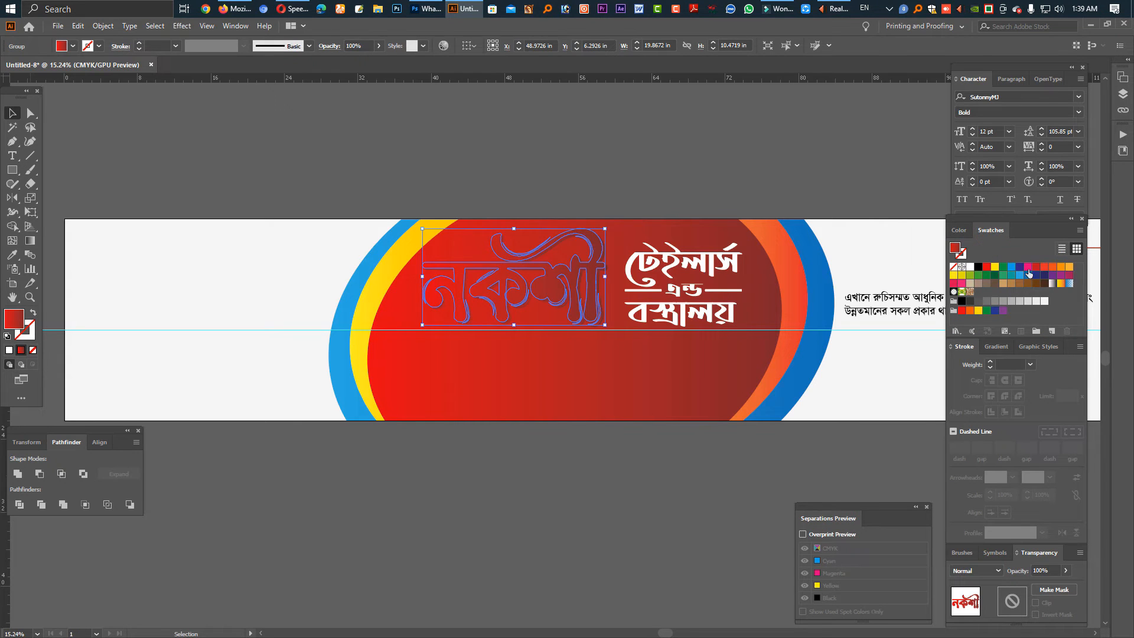
click(995, 346)
drag(997, 271, 1063, 443)
drag(971, 267, 955, 443)
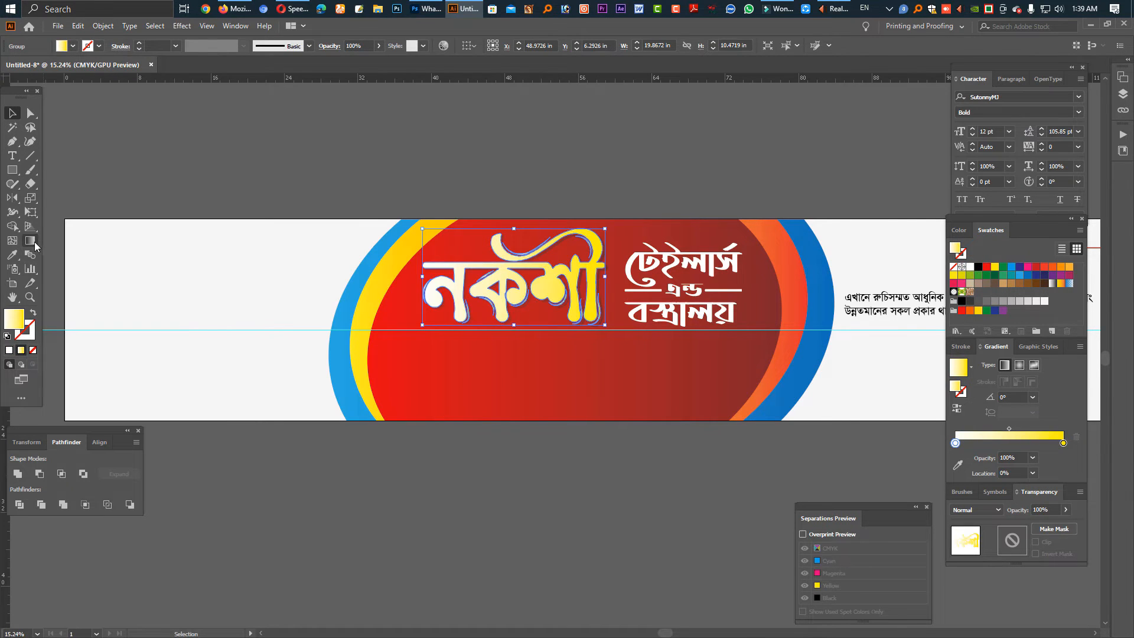
Adjust the white-to-yellow gradient across the top নকশী lettering with the Gradient tool.
click(29, 241)
click(17, 114)
click(481, 159)
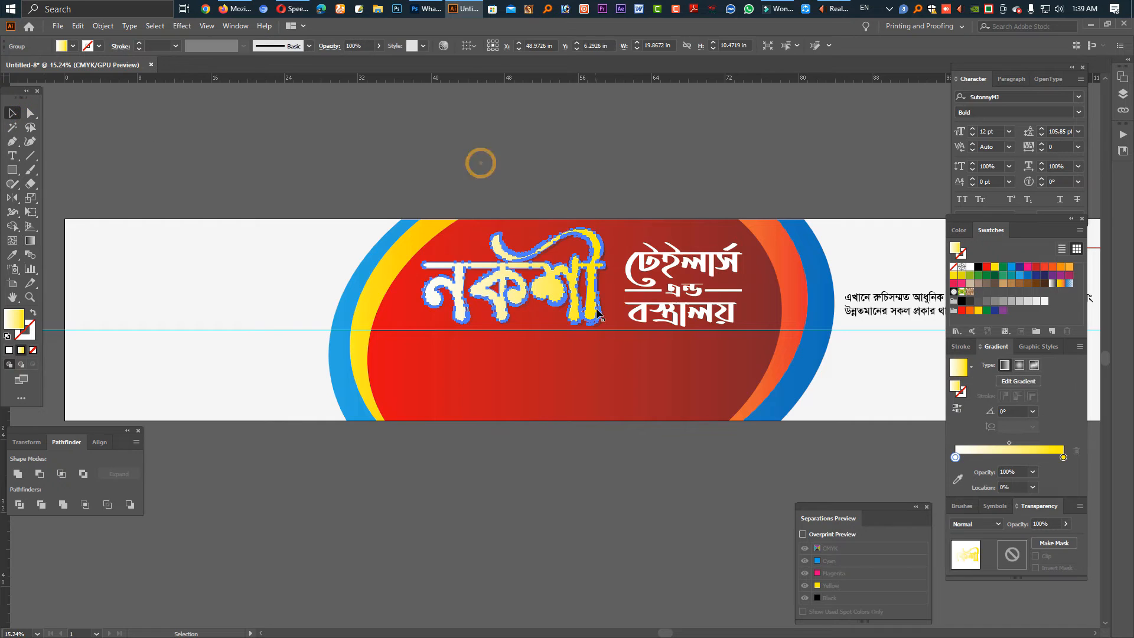
click(590, 187)
click(573, 289)
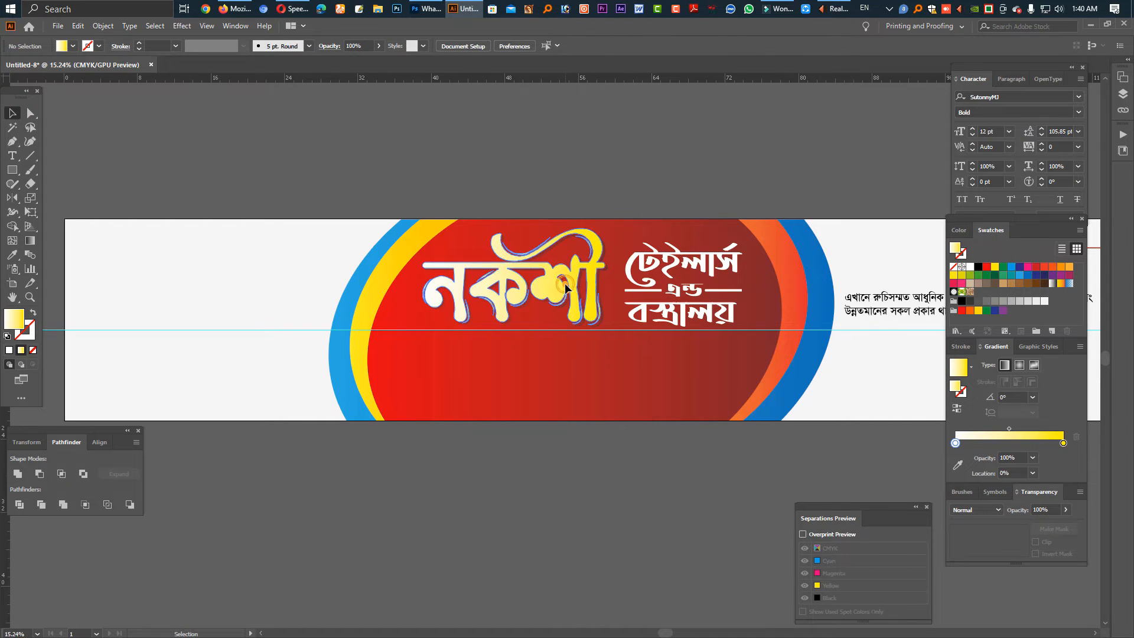
click(29, 241)
drag(554, 283, 608, 306)
click(13, 113)
click(266, 126)
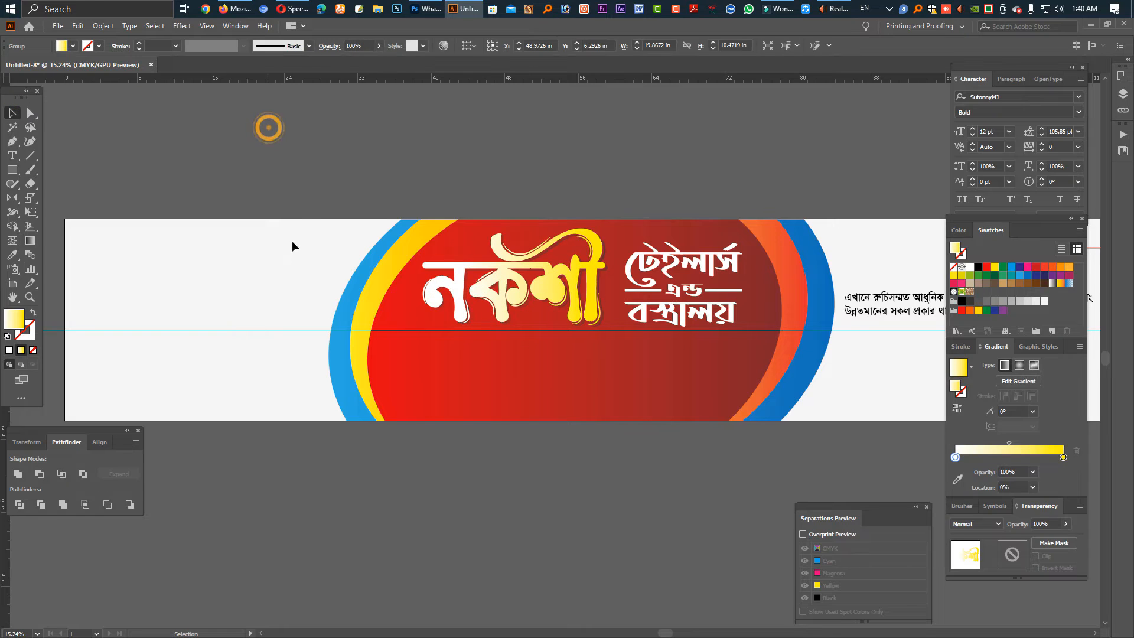
Place the 2007-Aqua Green And Pink Jodha Georgette suit photo from the Model 2014 folder at the banner's upper left corner, about 32 in wide.
key(Tab)
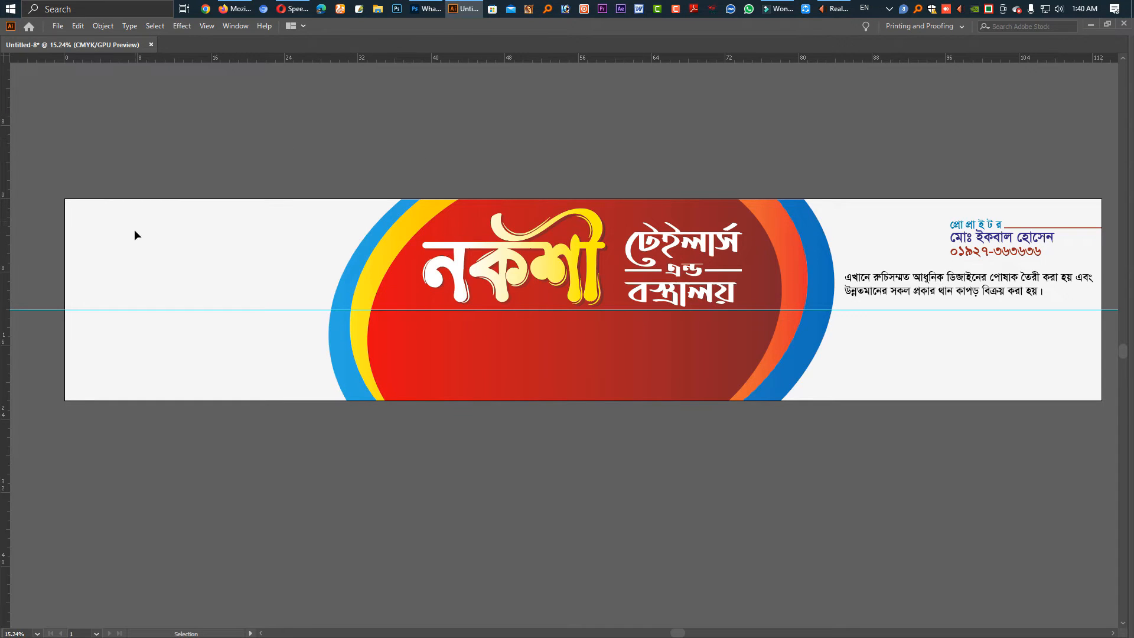
click(168, 146)
click(58, 25)
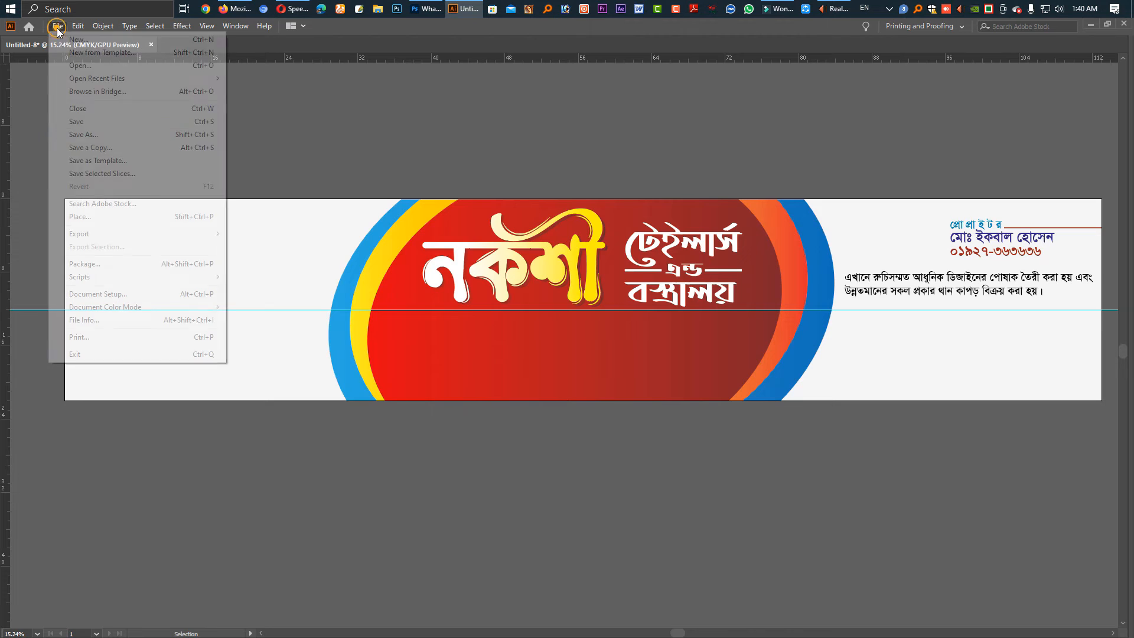
click(121, 216)
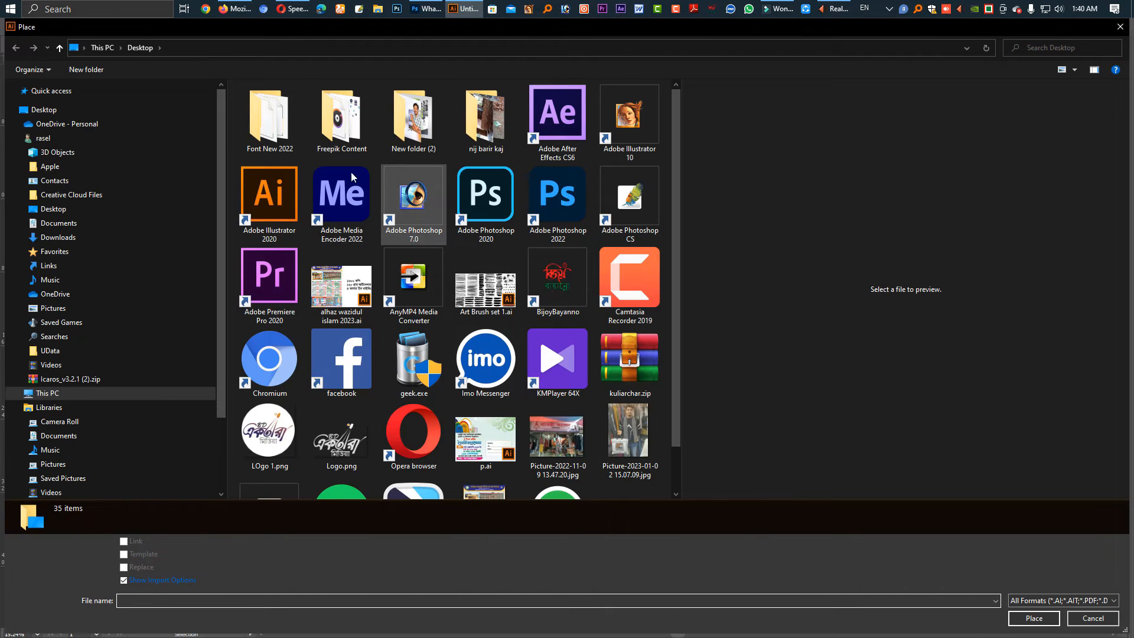
click(77, 391)
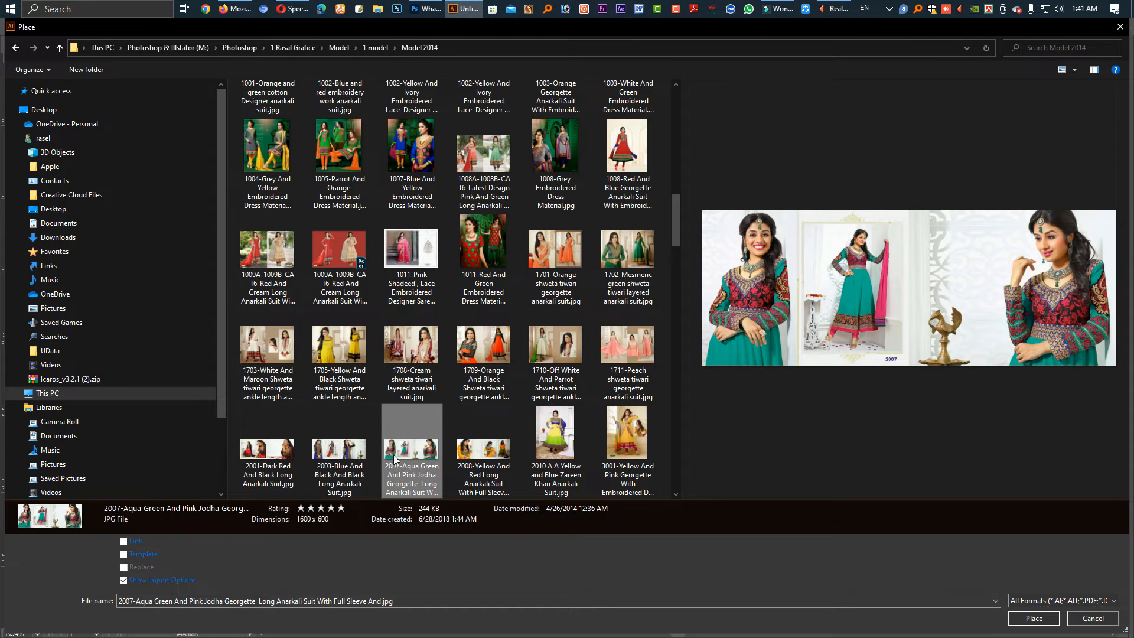
click(1035, 618)
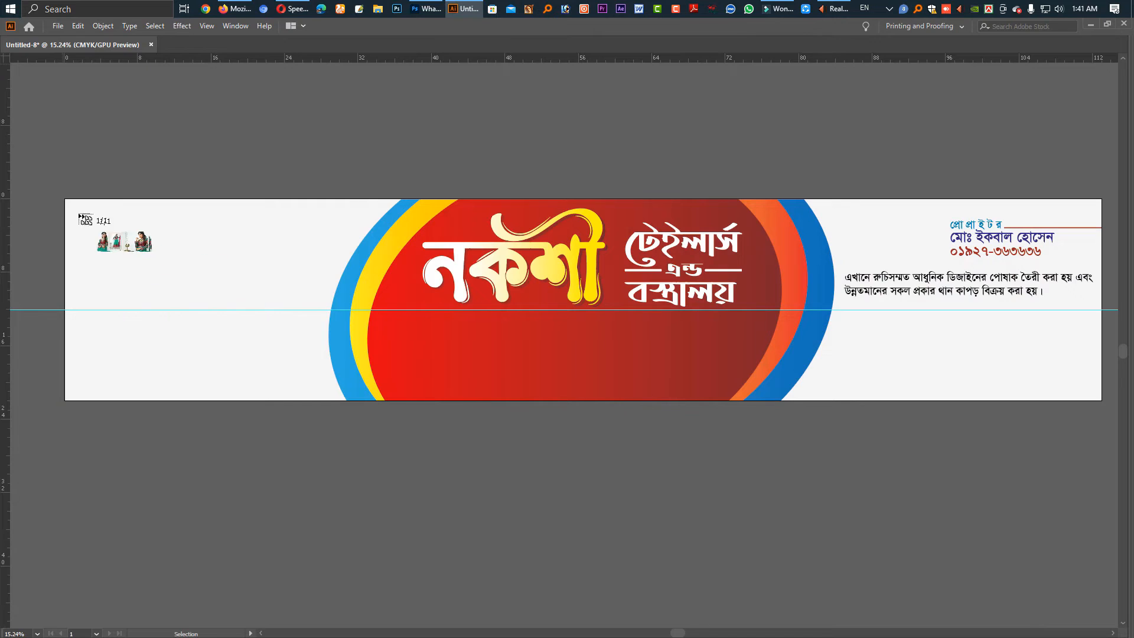
drag(66, 203, 364, 386)
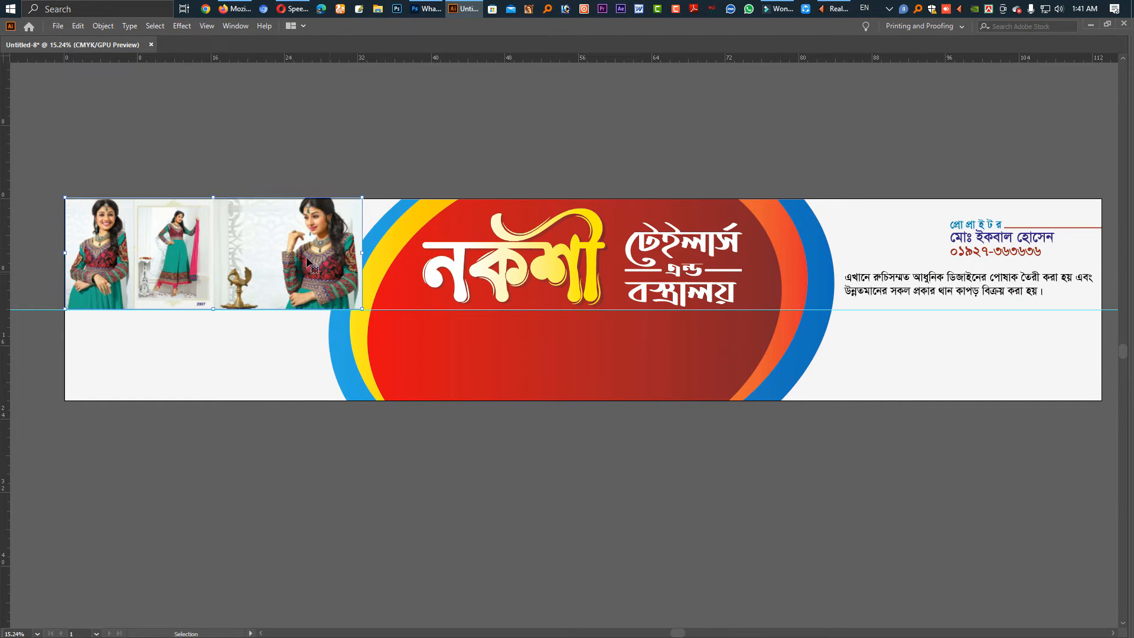
Enlarge the placed suit photo to about 42 in wide and send it behind the ellipses but above the banner background.
drag(59, 203, 197, 283)
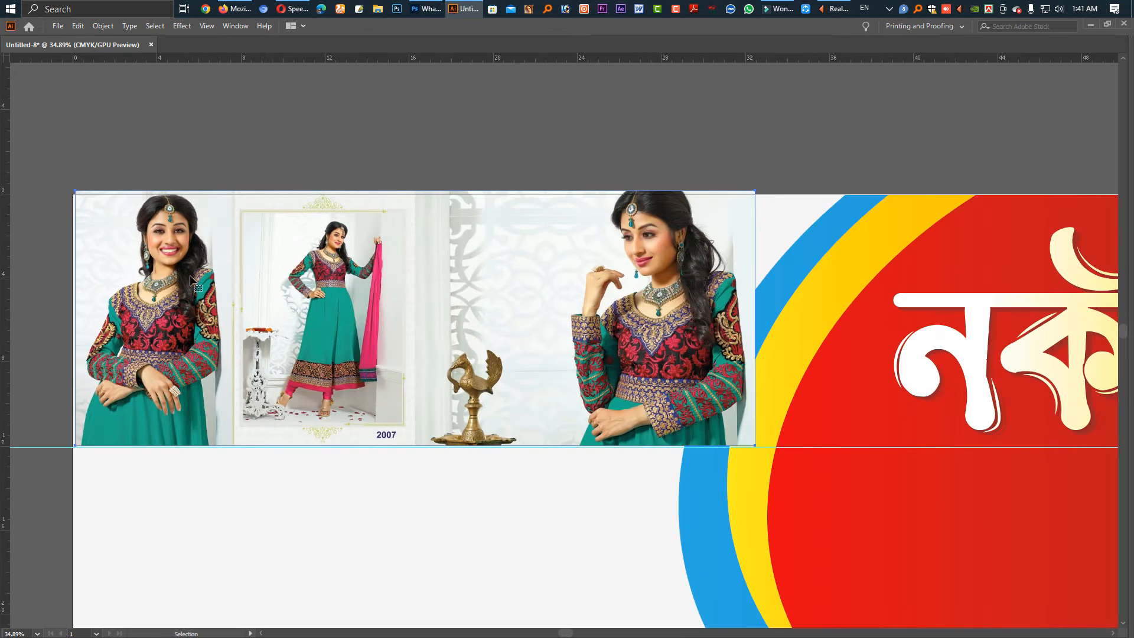
alt+click(491, 332)
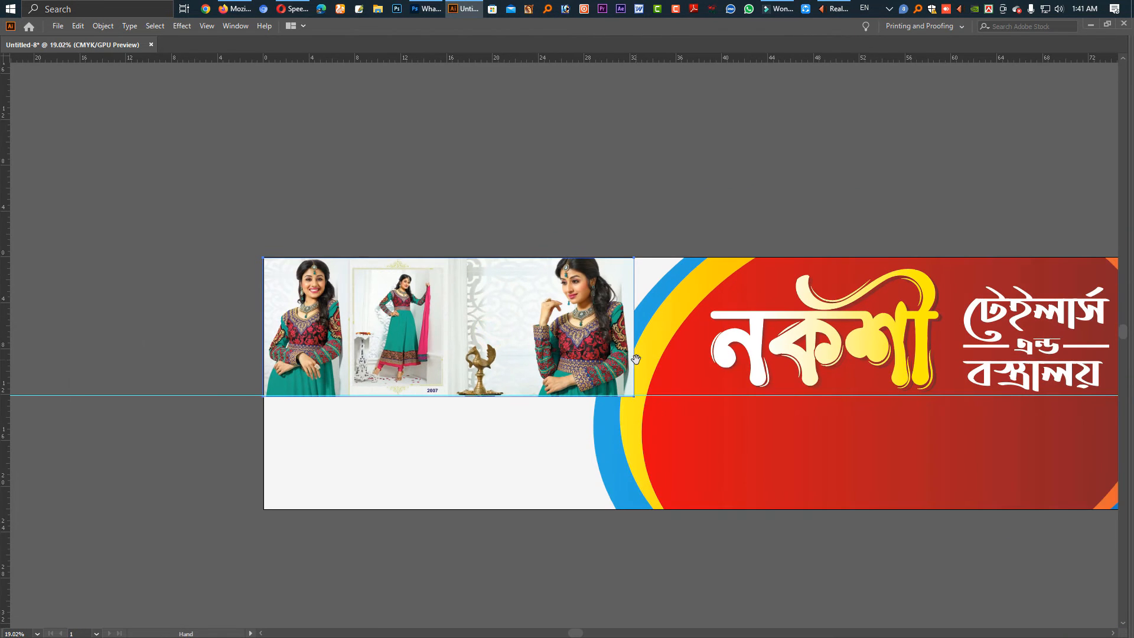
drag(505, 360, 618, 424)
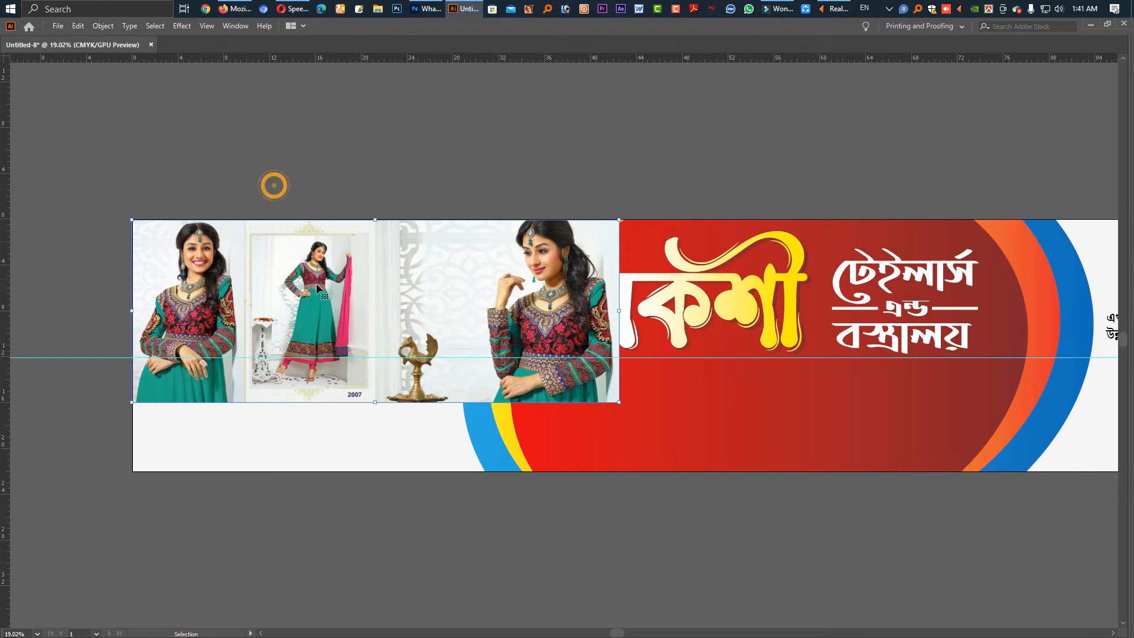
click(254, 192)
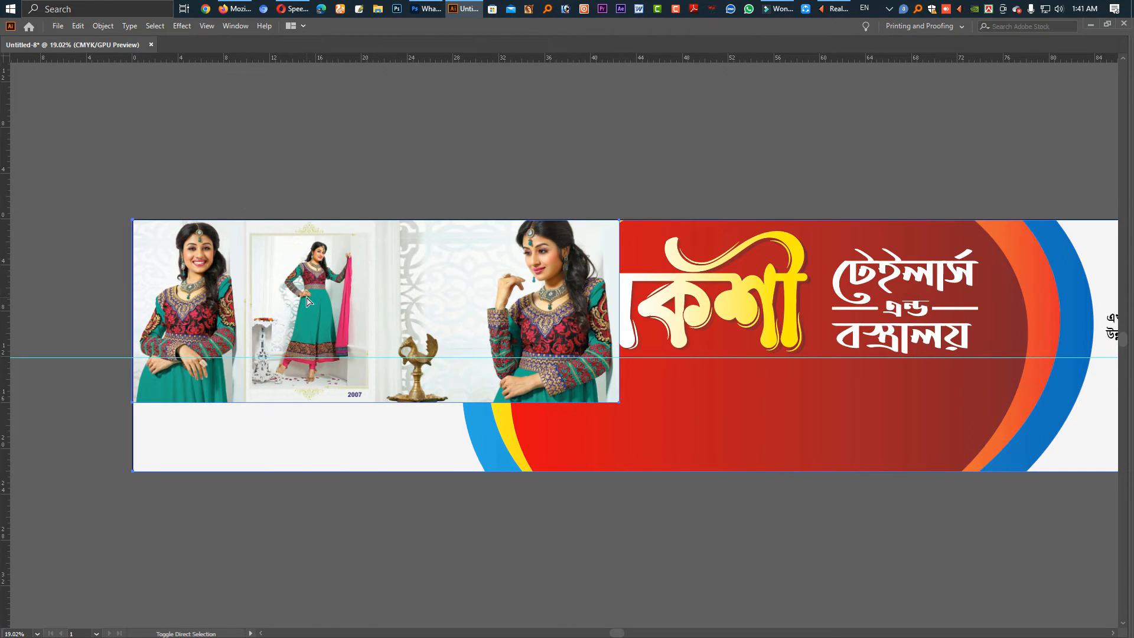
key(ctrl+shift+[)
click(390, 324)
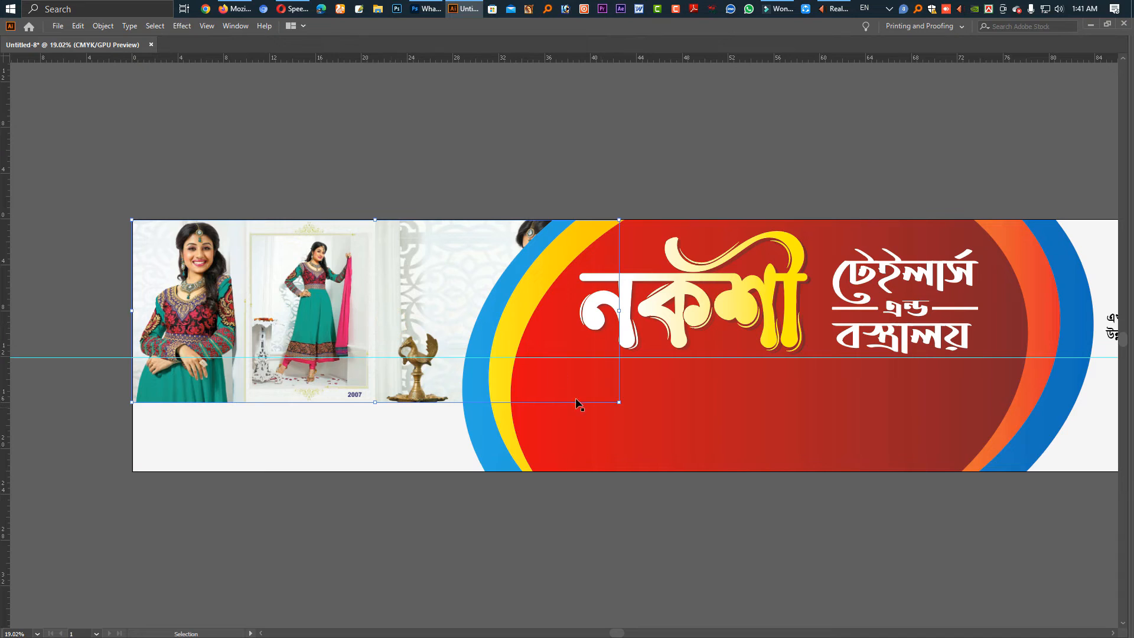
Scale the suit photo down to about 37 in wide and layer it behind the ellipses, above the banner background.
drag(619, 405, 561, 380)
click(131, 190)
click(177, 263)
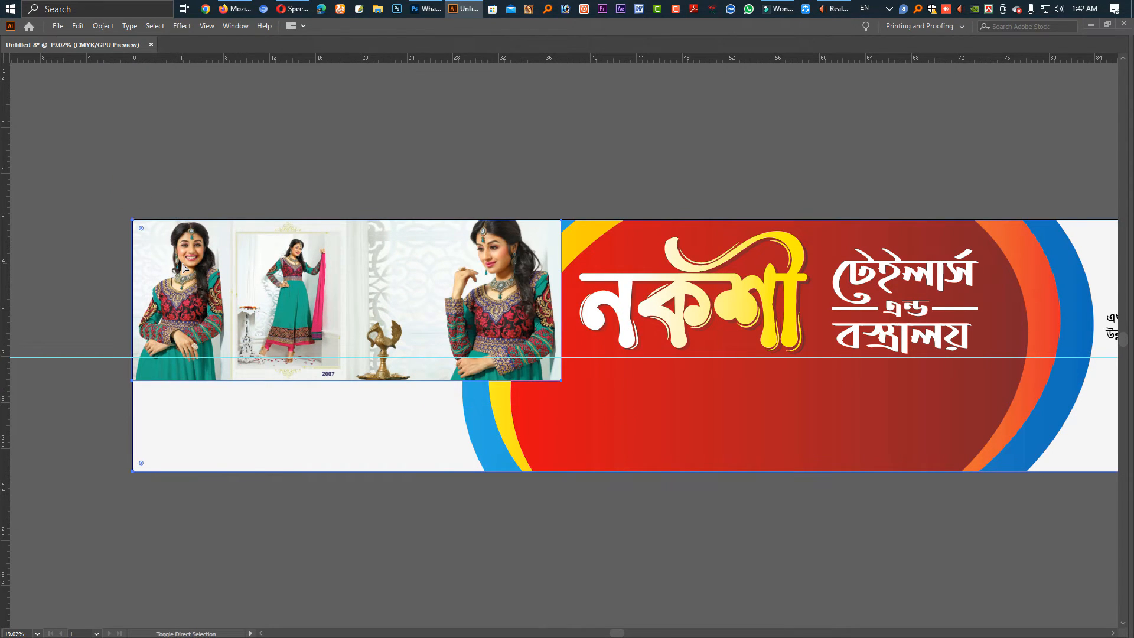
key(ctrl+[)
click(329, 155)
click(361, 263)
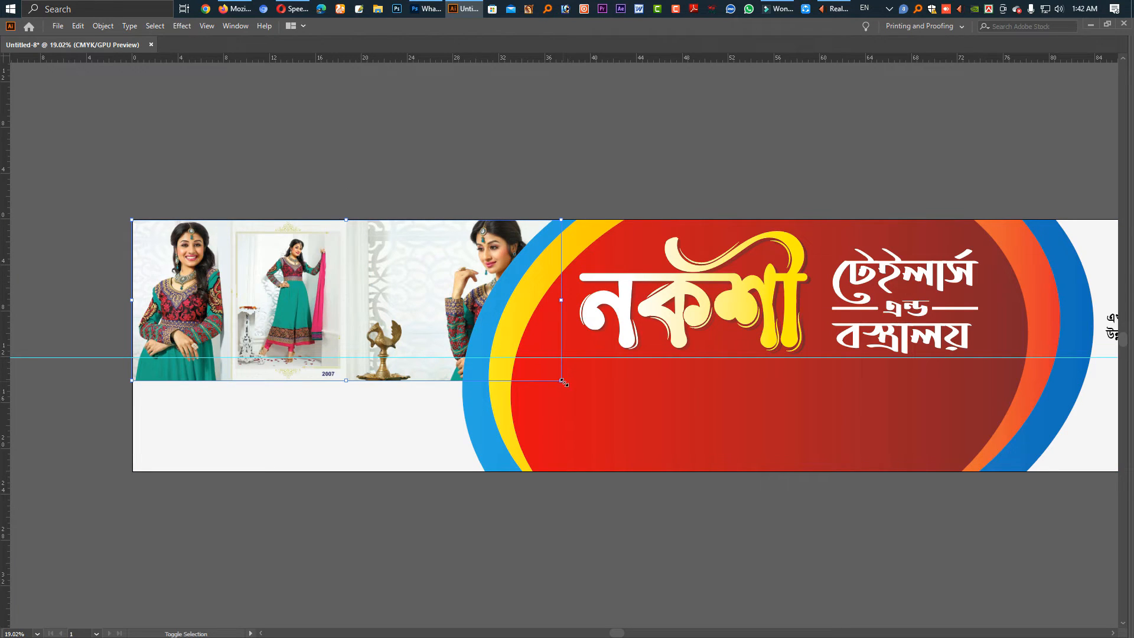
Crop the suit photo's bottom edge up to the horizontal guide, keeping its full width, for a size of about 37.5 × 12 in.
drag(564, 383, 638, 452)
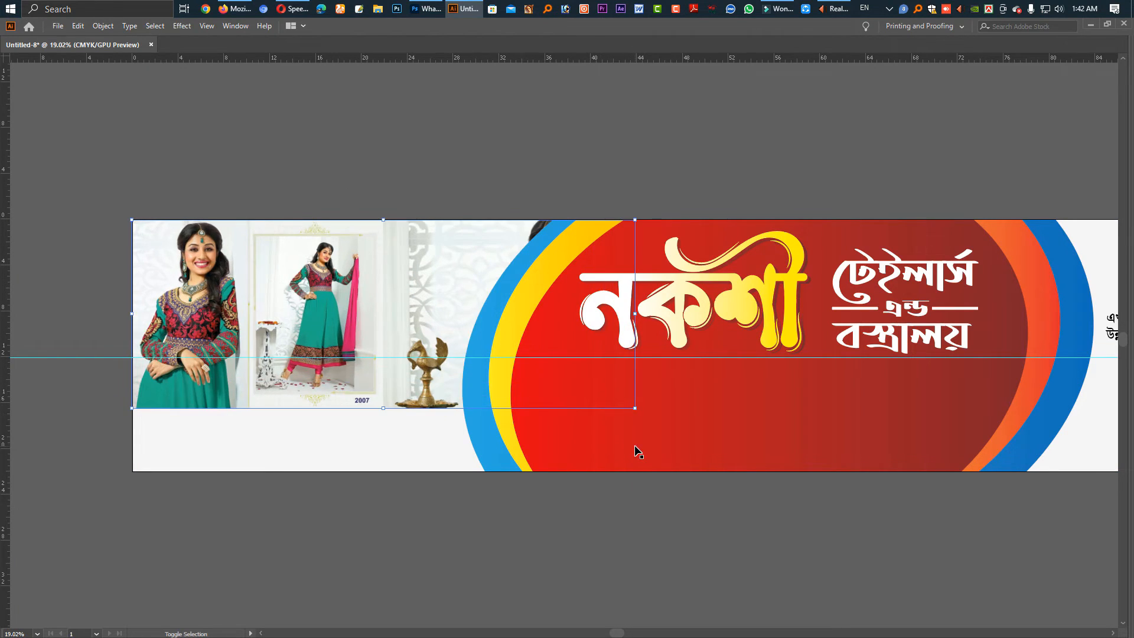
key(ctrl+z)
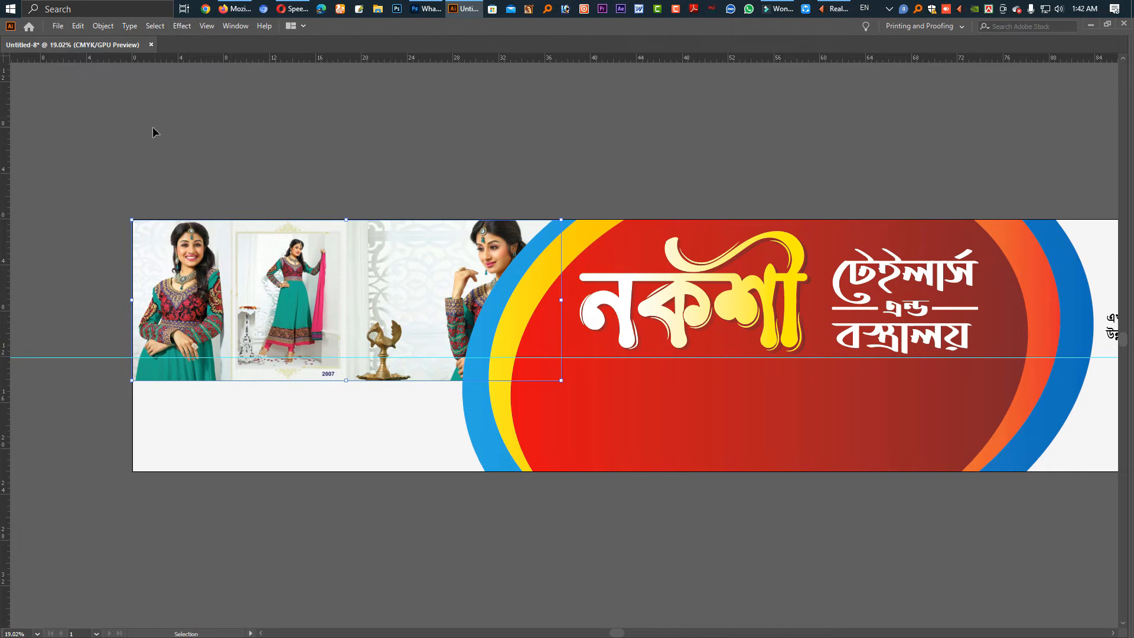
key(Tab)
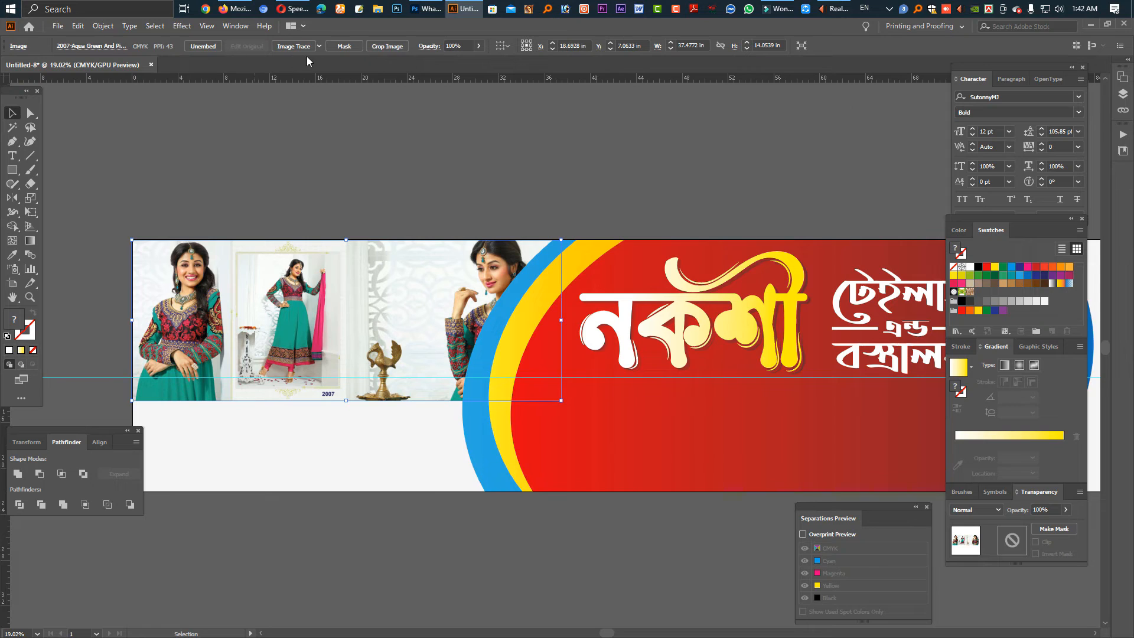
click(385, 47)
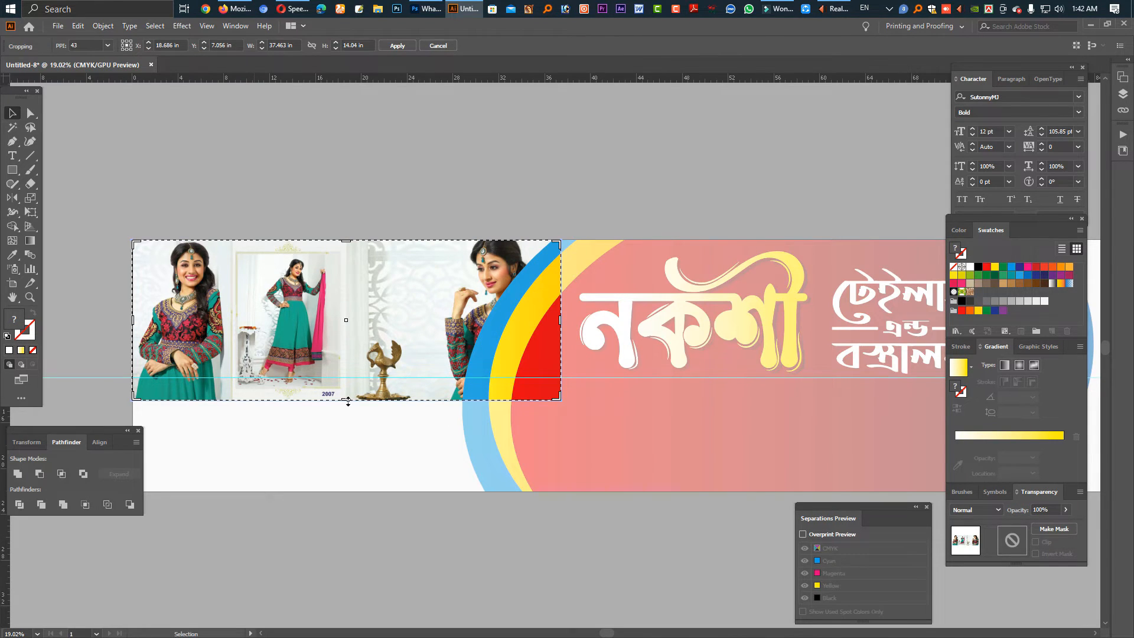
drag(348, 401, 355, 377)
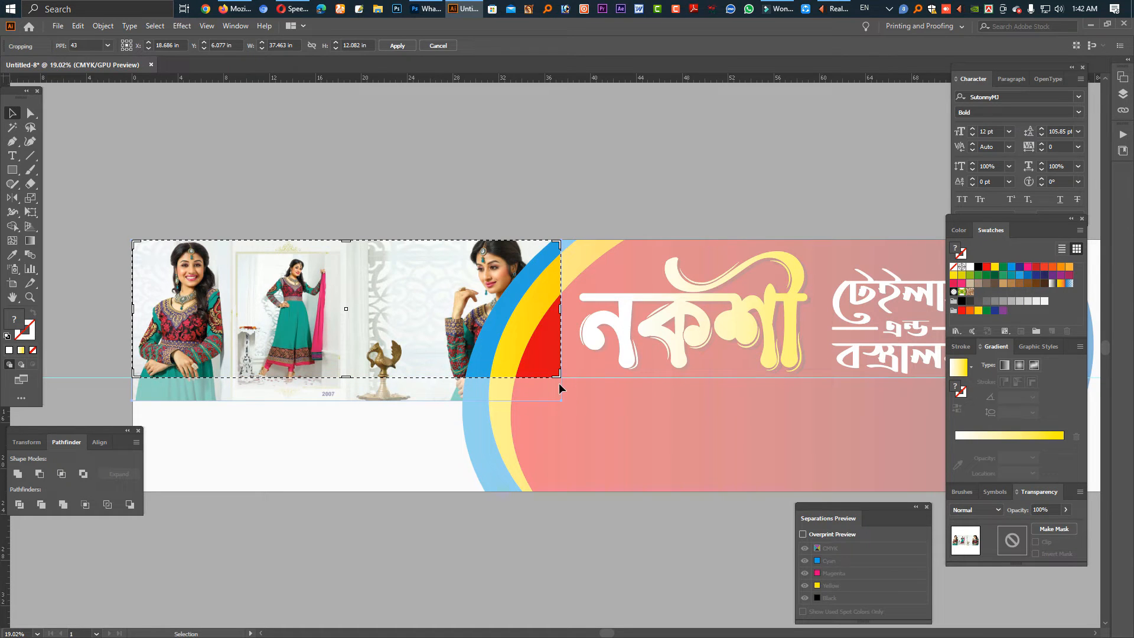
drag(559, 378, 521, 378)
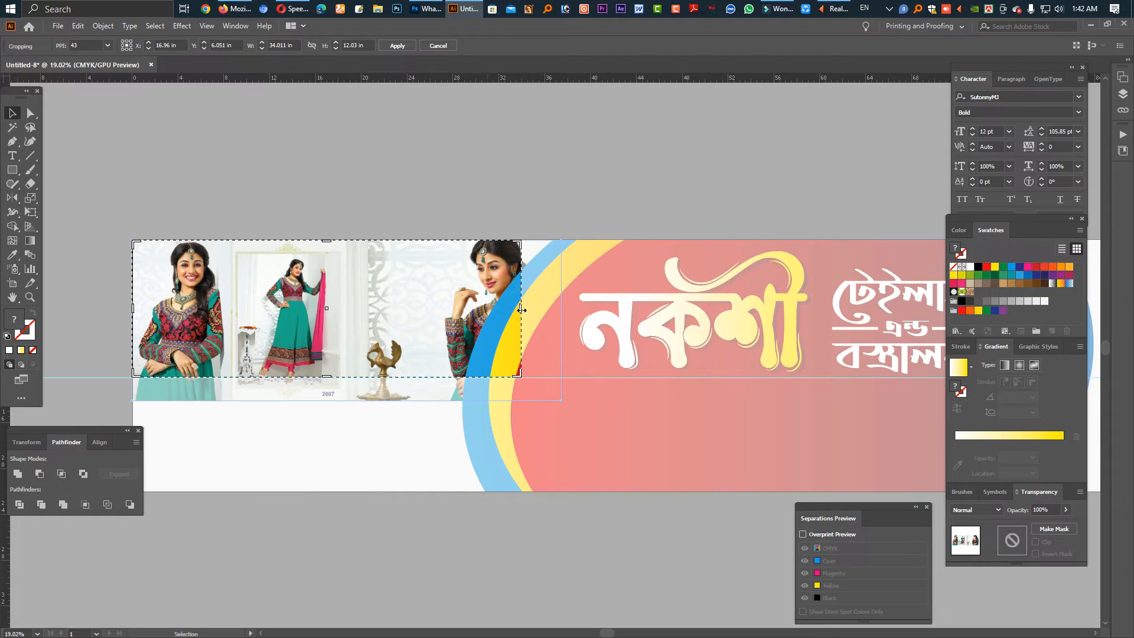
drag(522, 309, 560, 308)
click(387, 45)
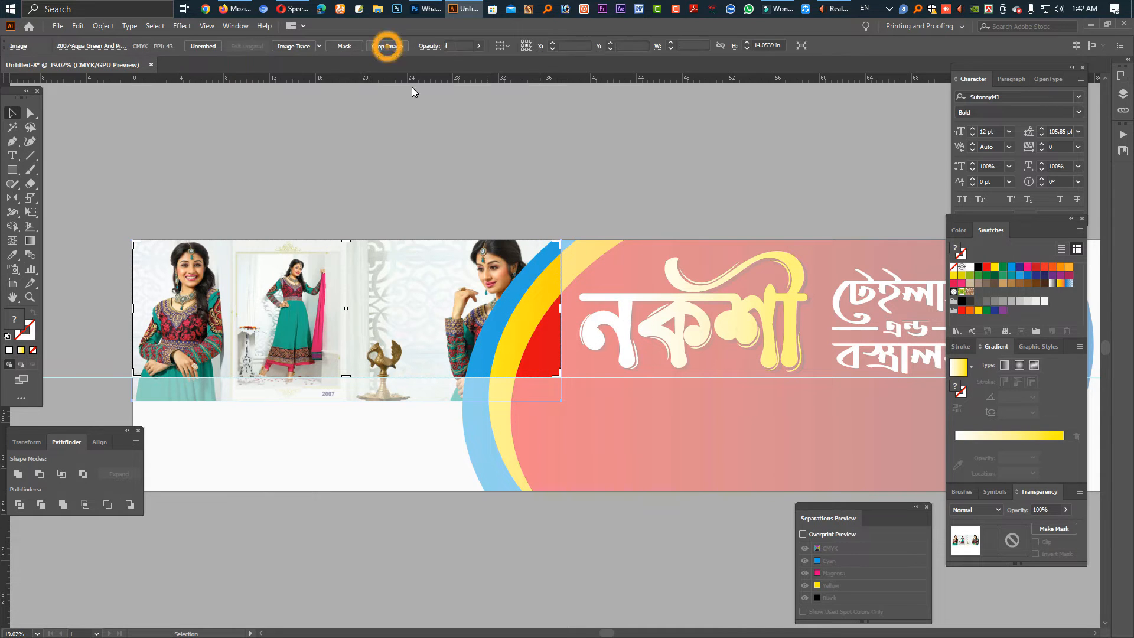
click(157, 172)
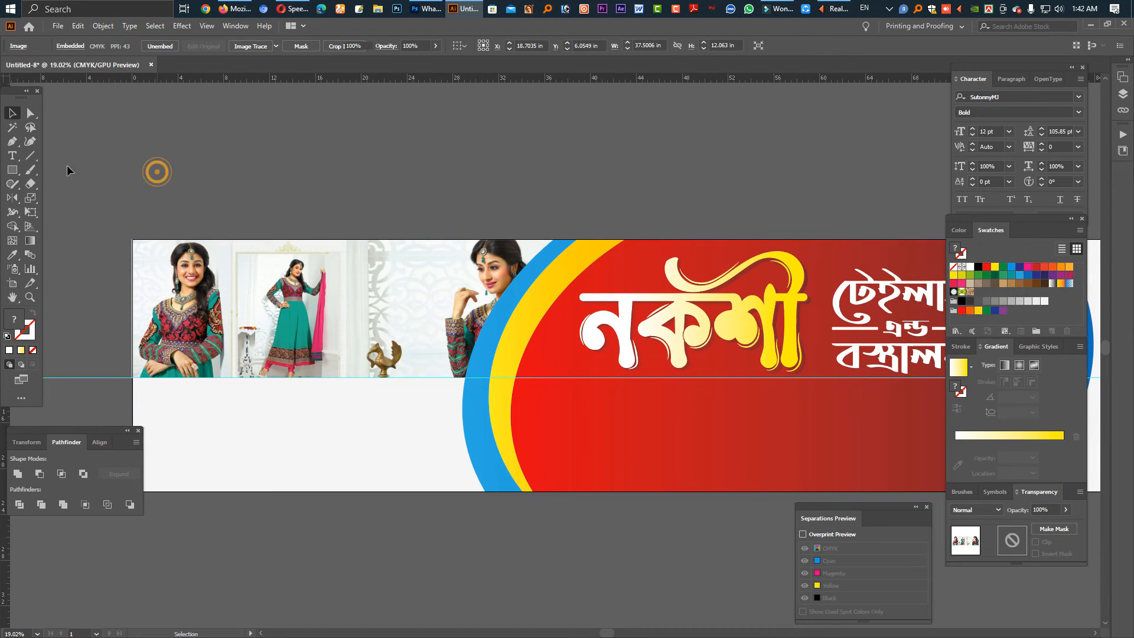
Draw a gradient-filled rectangle about 29.7 × 12 in from the banner's top edge to the guide, covering the suit photo's right part.
click(12, 170)
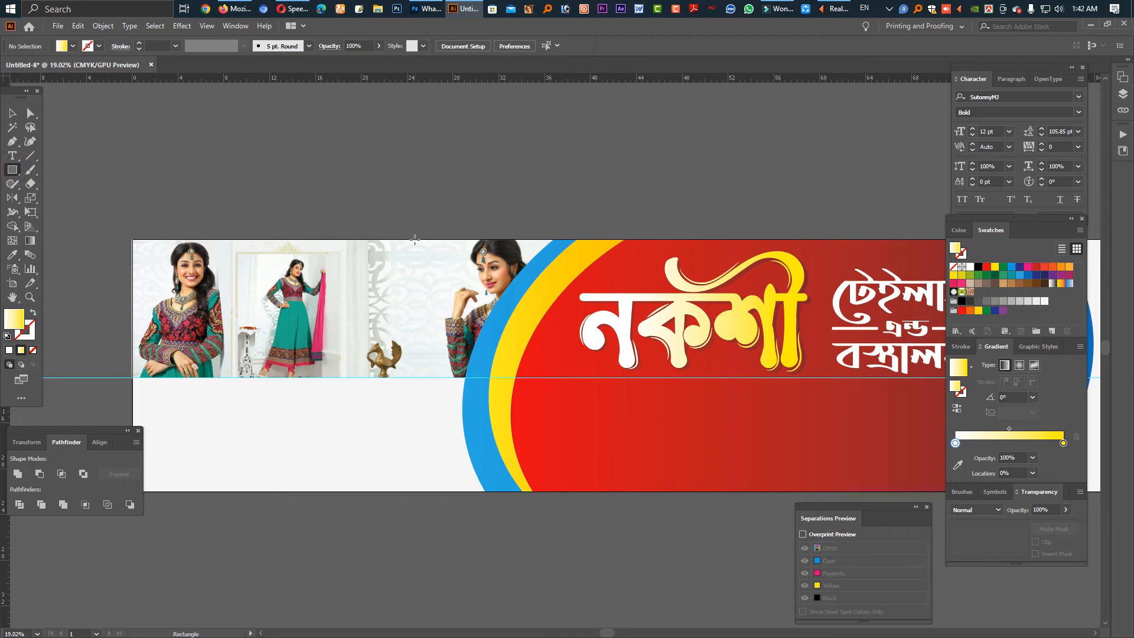
drag(414, 239, 722, 377)
key(v)
drag(415, 308, 380, 308)
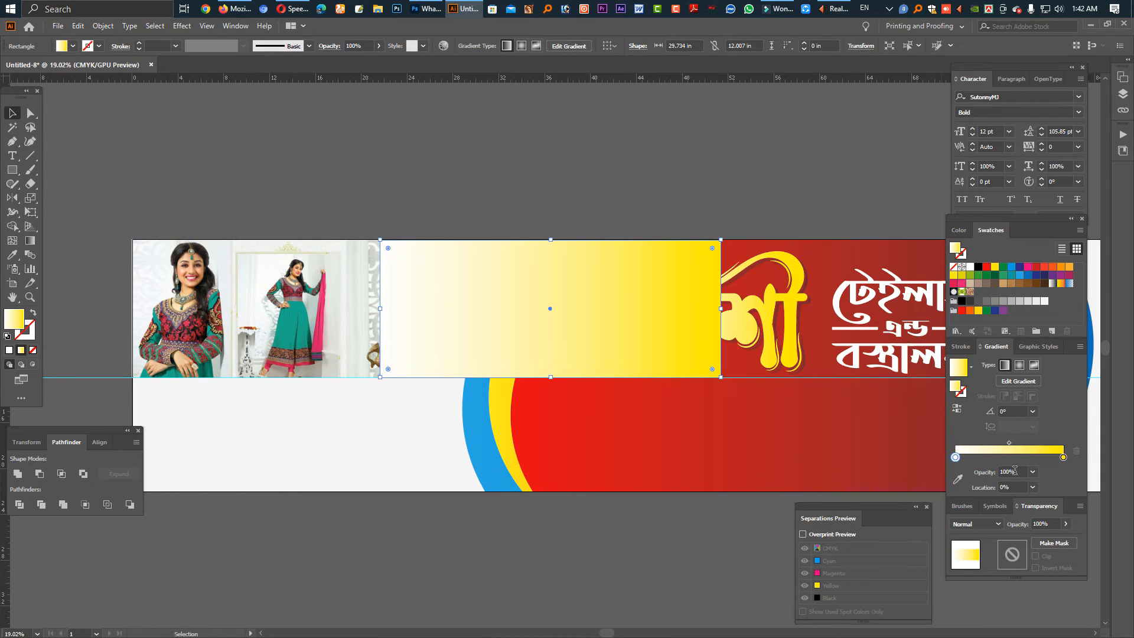
Set the rectangle's white gradient stop to 0% opacity and move the yellow stop inward to about 55%, shifting the midpoint toward the transparent end.
double_click(1011, 472)
text(0)
key(Return)
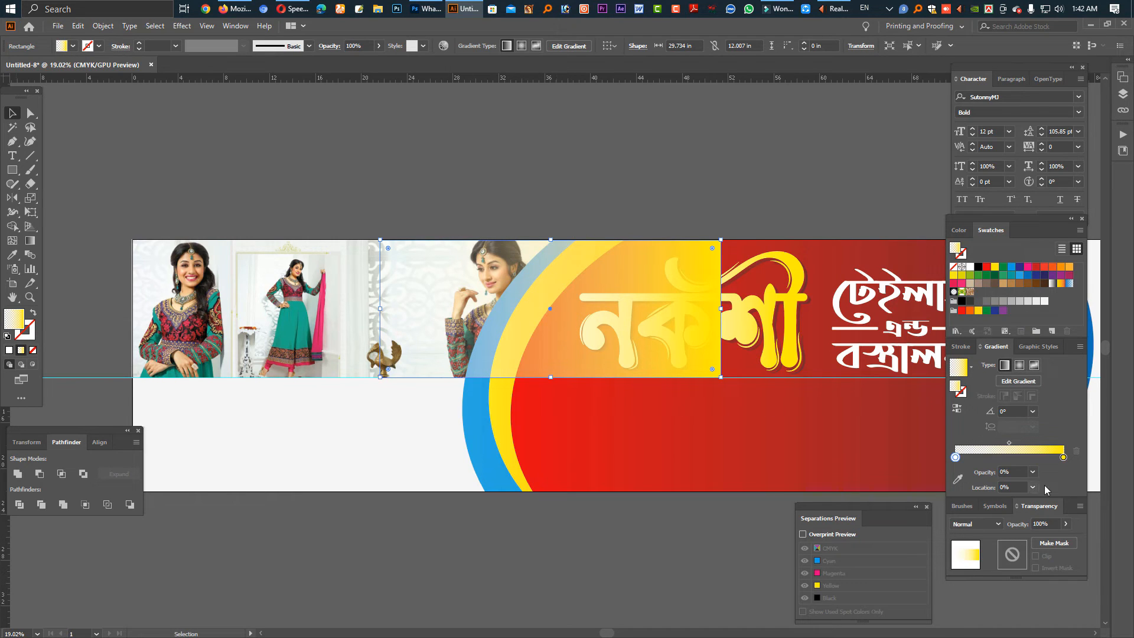
drag(1064, 462, 1014, 458)
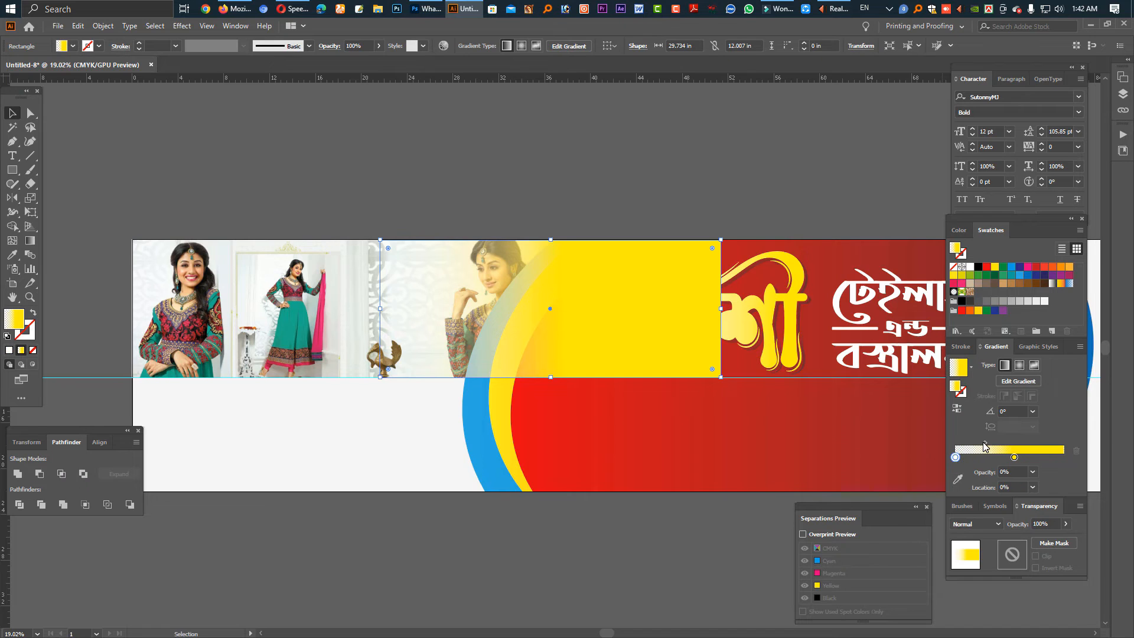
drag(985, 443, 974, 443)
Move the gradient rectangle left to start over the photo's standing model, narrow it to about 22.8 in and set its gradient midpoint to about 31%.
drag(476, 326, 427, 328)
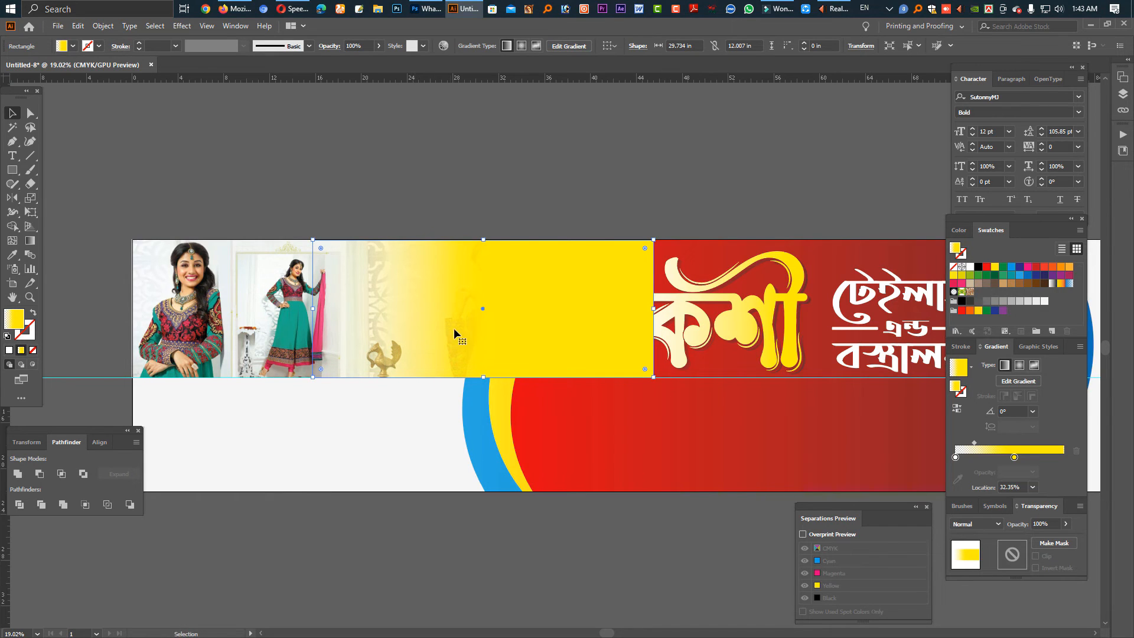
click(999, 457)
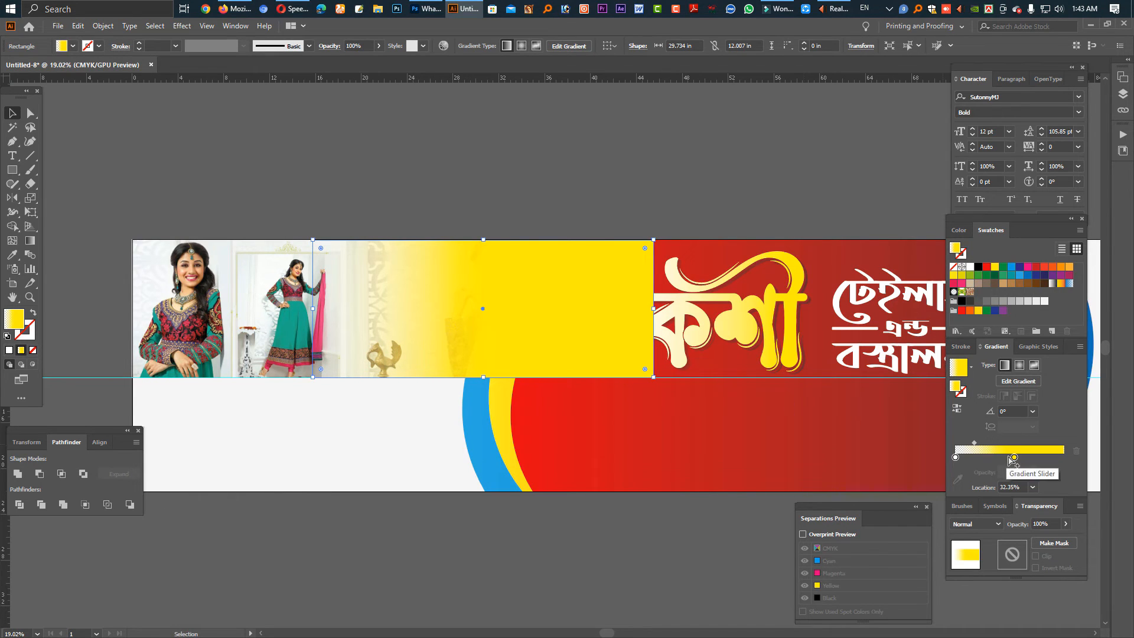
key(ctrl+z)
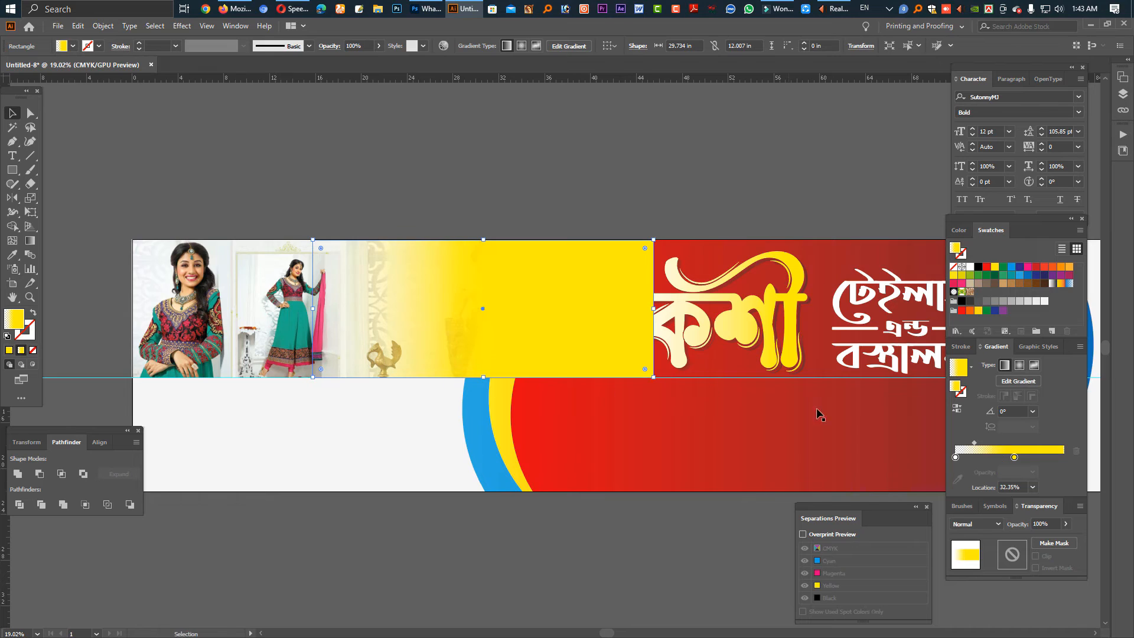
drag(974, 445, 965, 444)
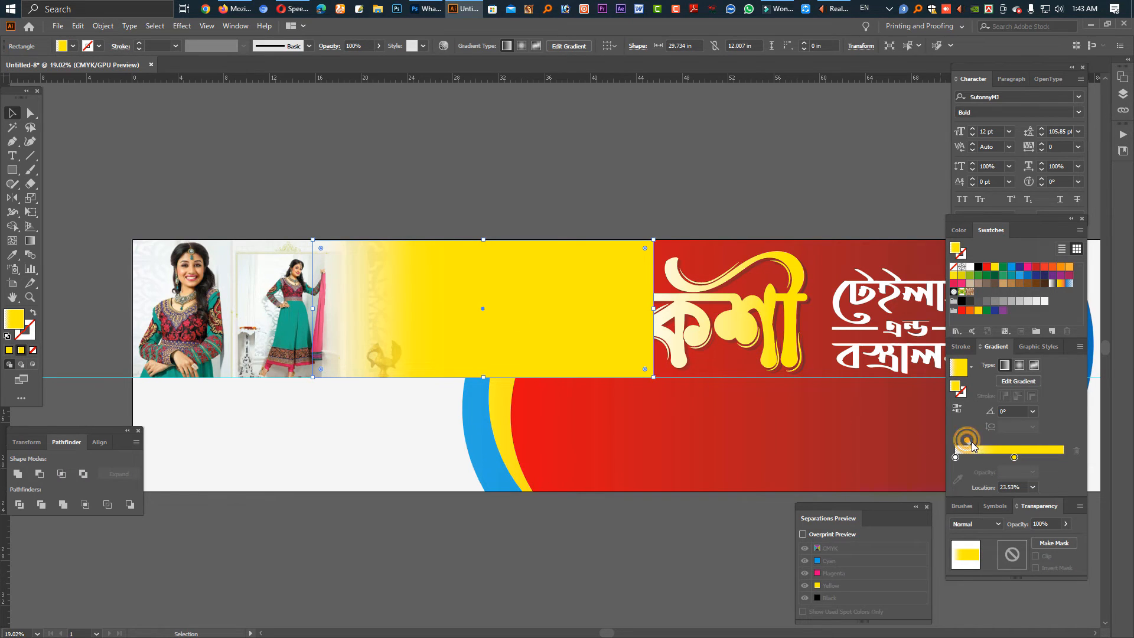
drag(972, 443, 973, 444)
drag(653, 308, 575, 308)
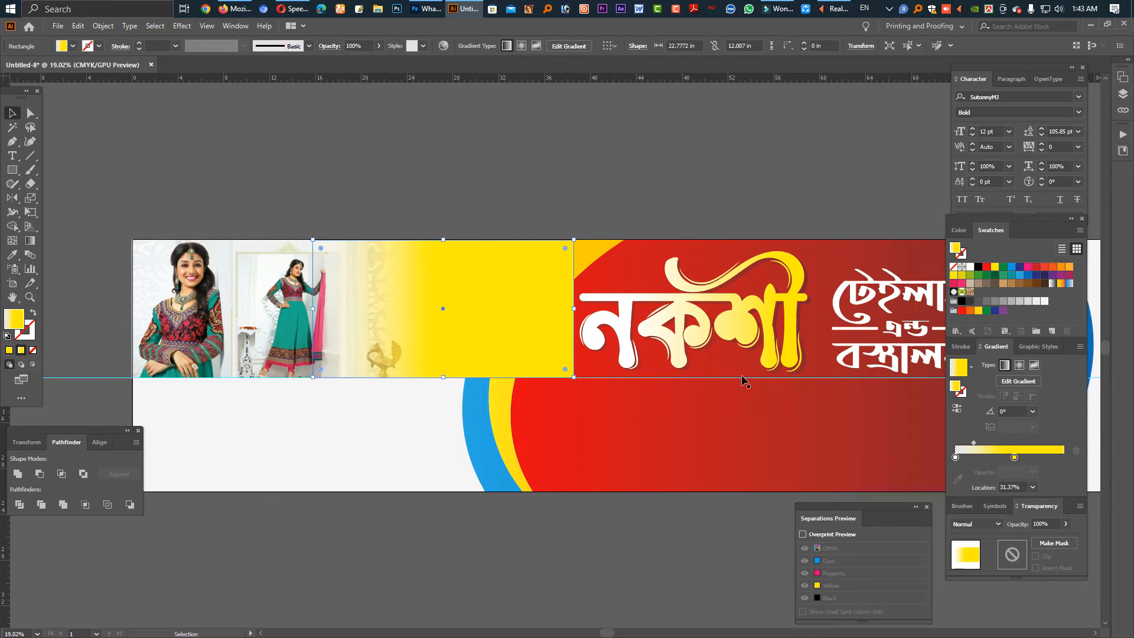
Recolour the rectangle's yellow gradient stop with the light grey sampled from the suit photo's background.
double_click(1014, 458)
click(912, 541)
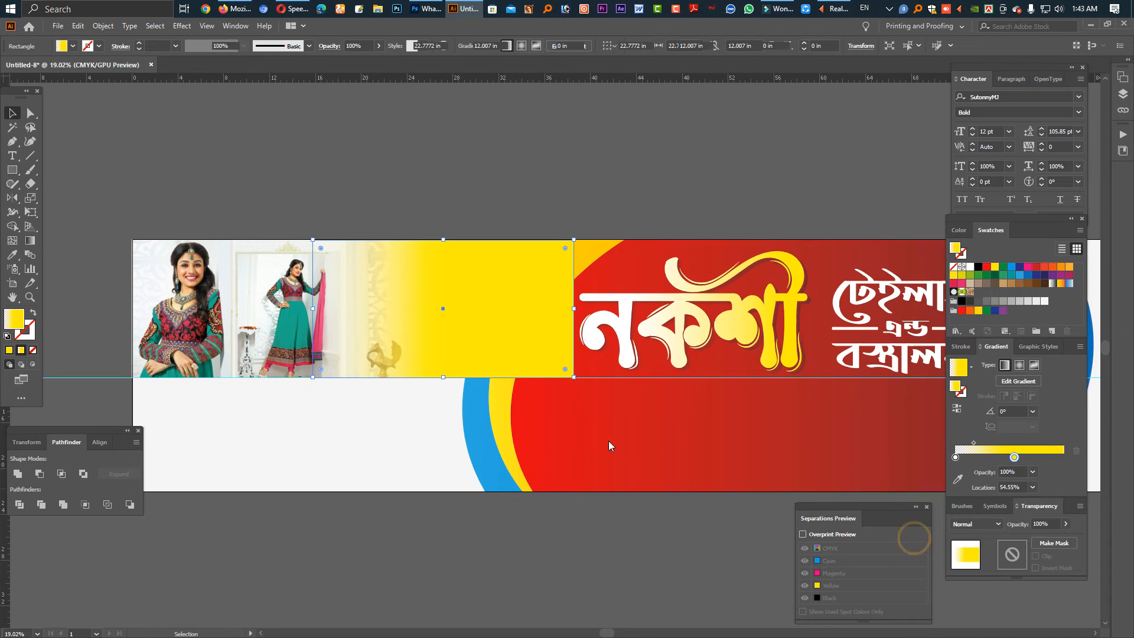
click(248, 242)
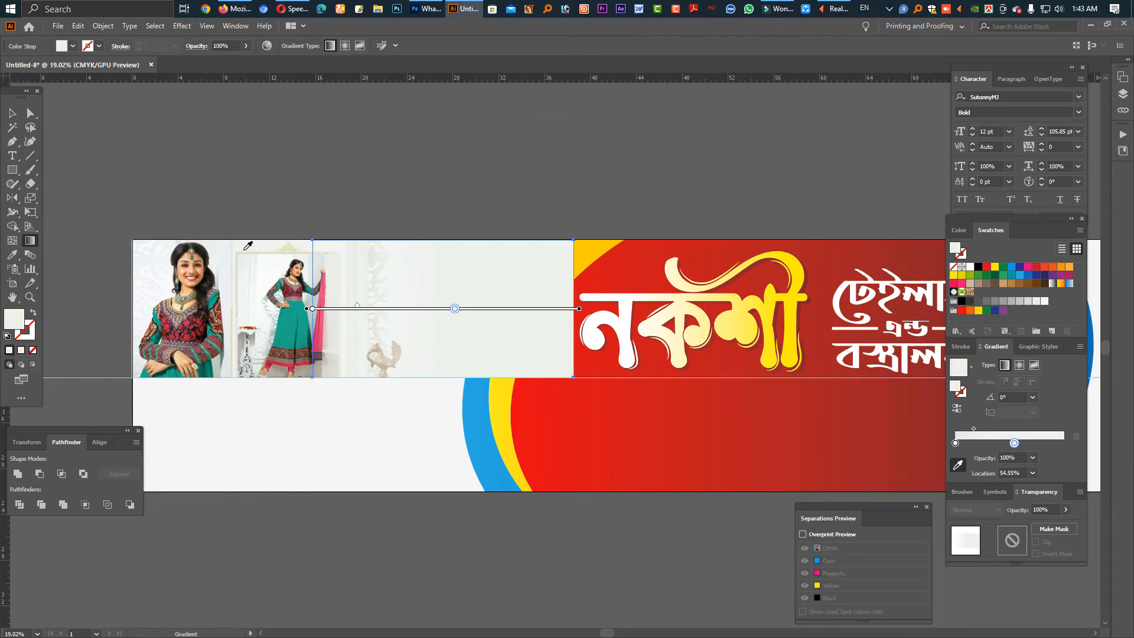
click(12, 112)
click(261, 152)
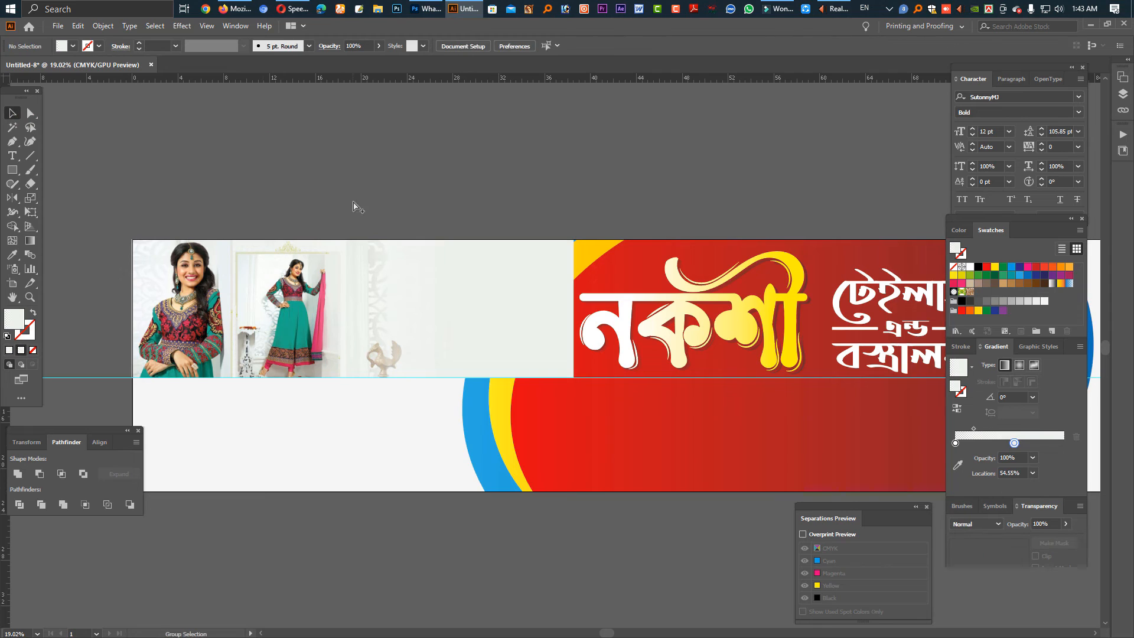
Send the suit photo, the fade rectangle and the banner background behind the coloured ellipses.
drag(353, 201, 394, 286)
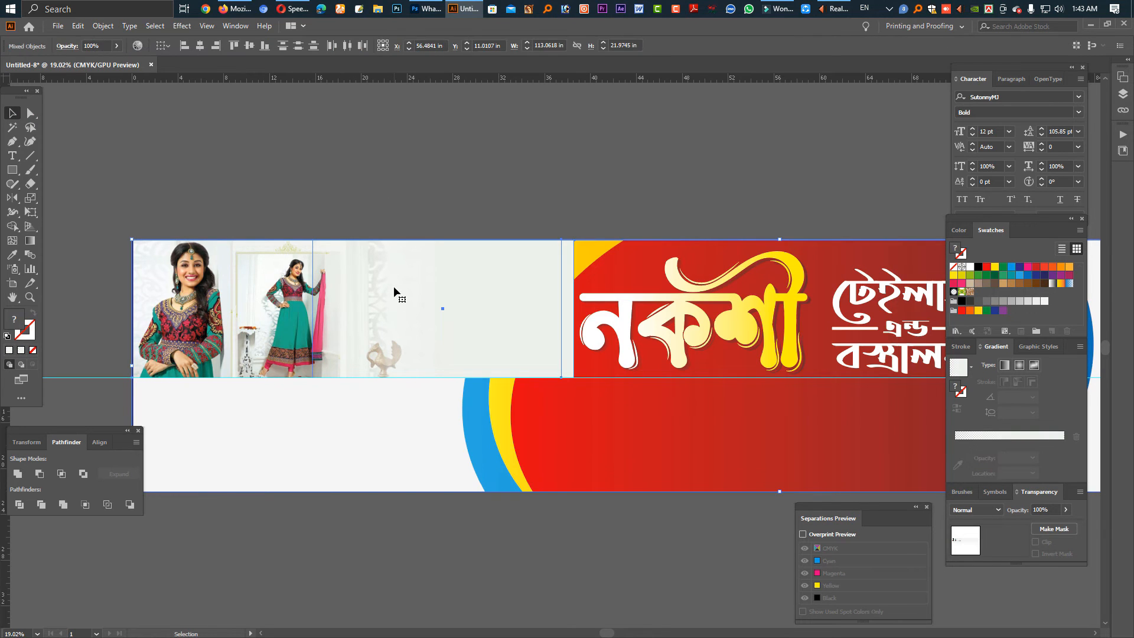
key(ctrl+shift+bracketleft)
click(404, 139)
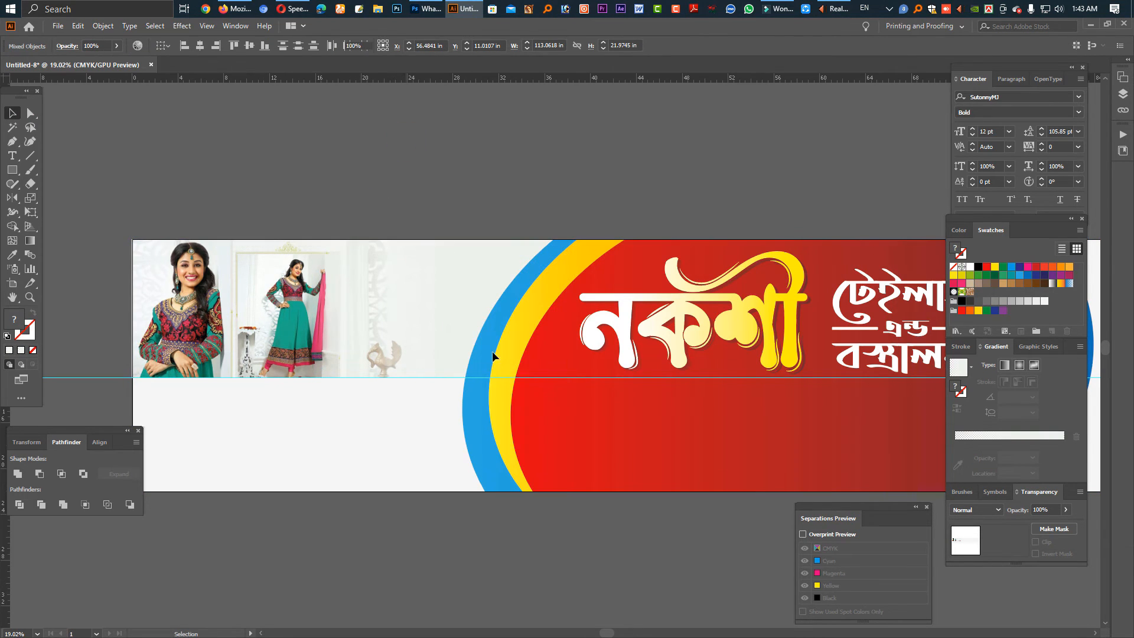
key(Tab)
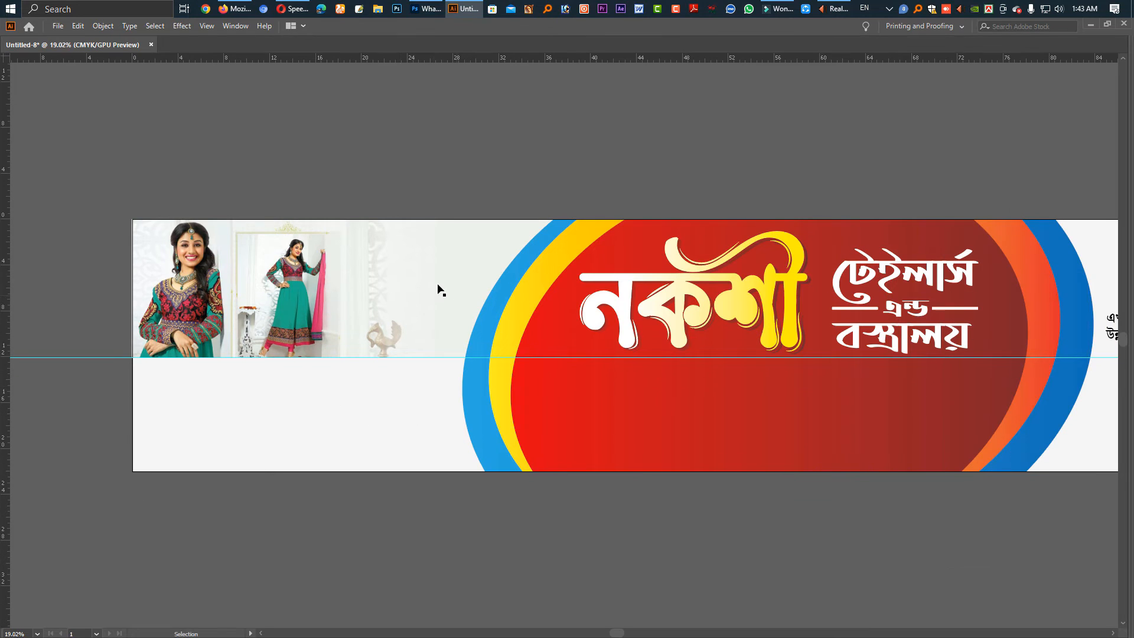
drag(544, 377, 400, 355)
drag(757, 396, 597, 389)
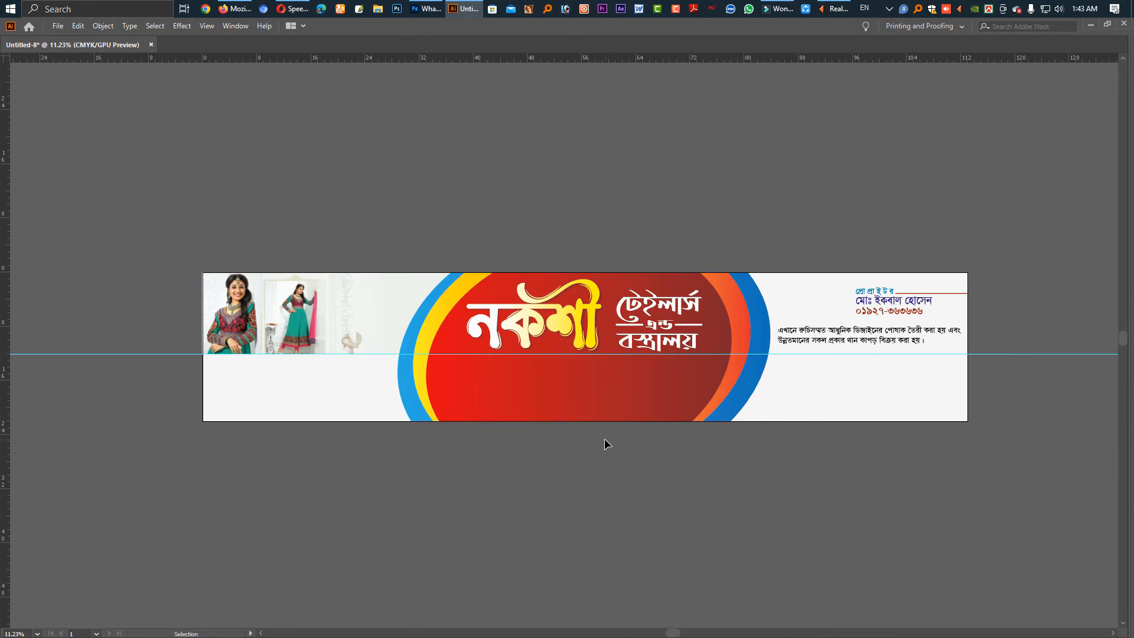
Switch to Firefox and search Google Images for "background".
click(231, 13)
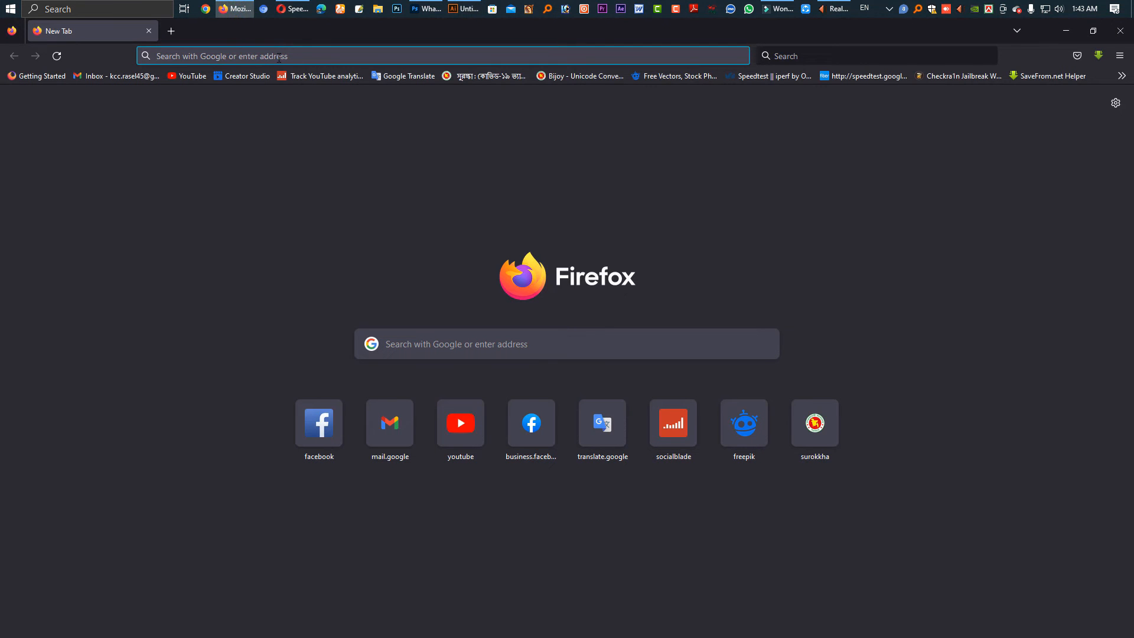
text(business.facebook.com/)
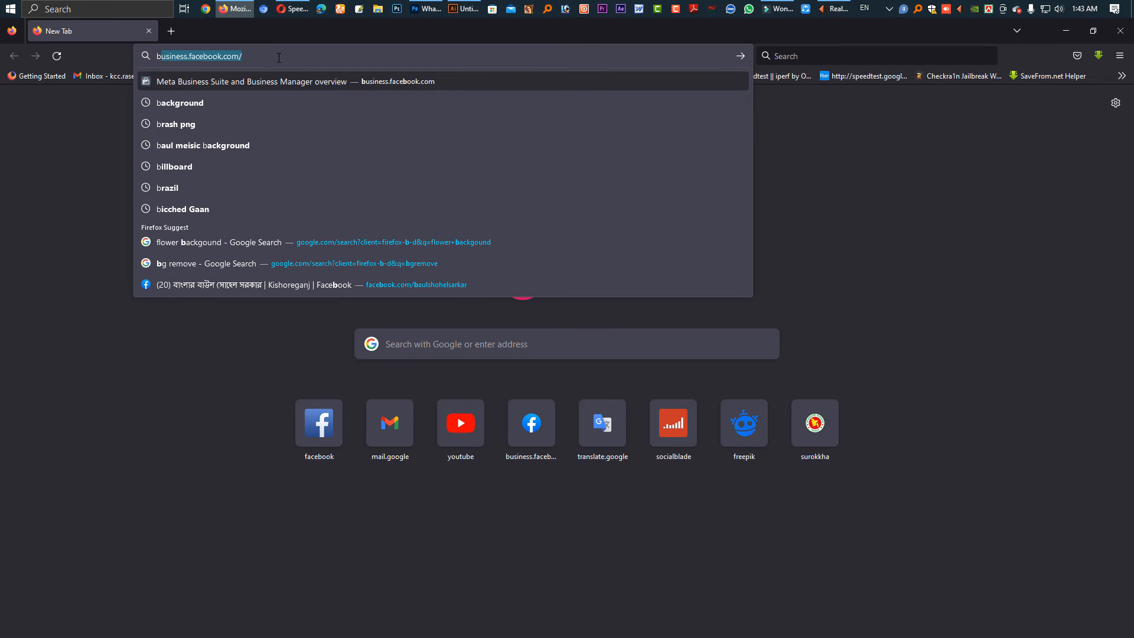
key(Down)
key(Return)
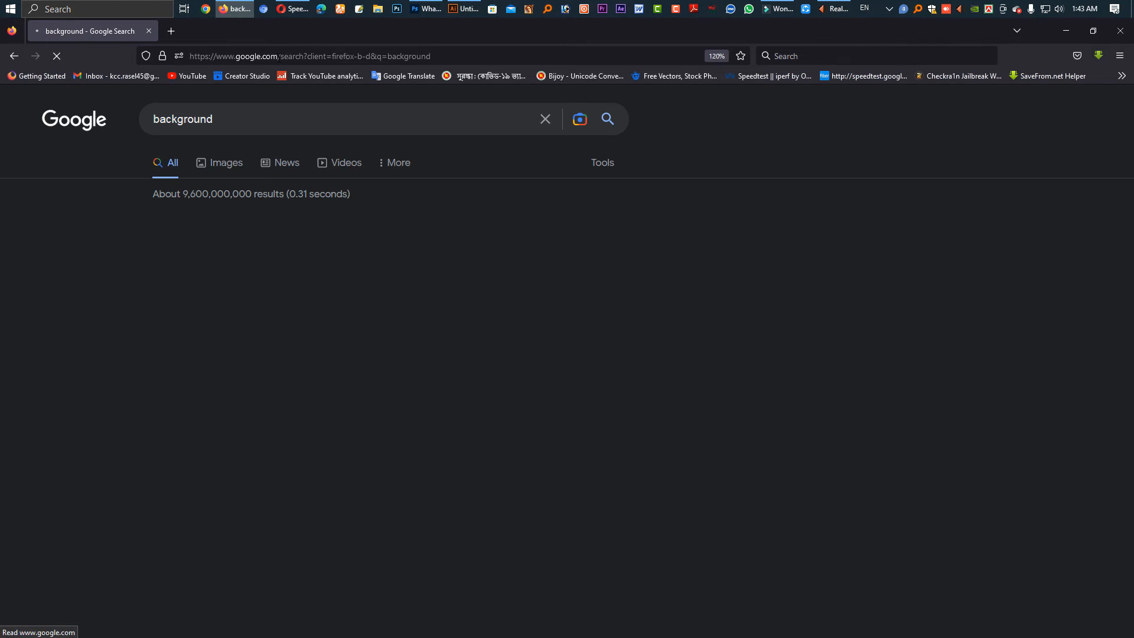
click(230, 172)
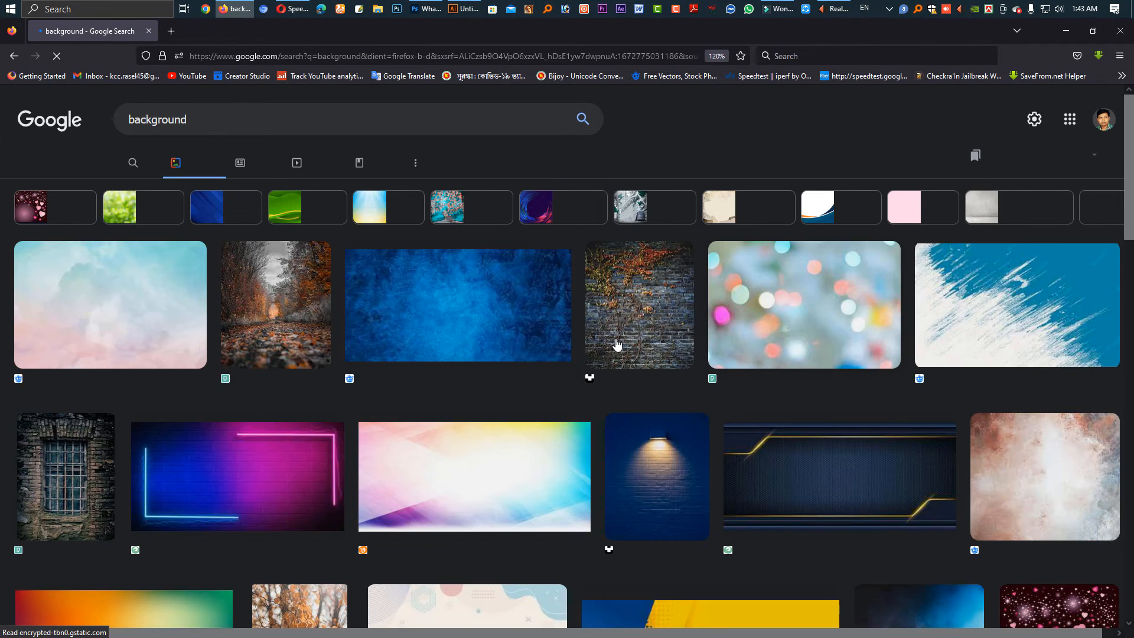
Browse the background images and open the preview of Rawpixel's peach watercolour background.
scroll(794, 378, down, 1)
scroll(794, 378, down, 5)
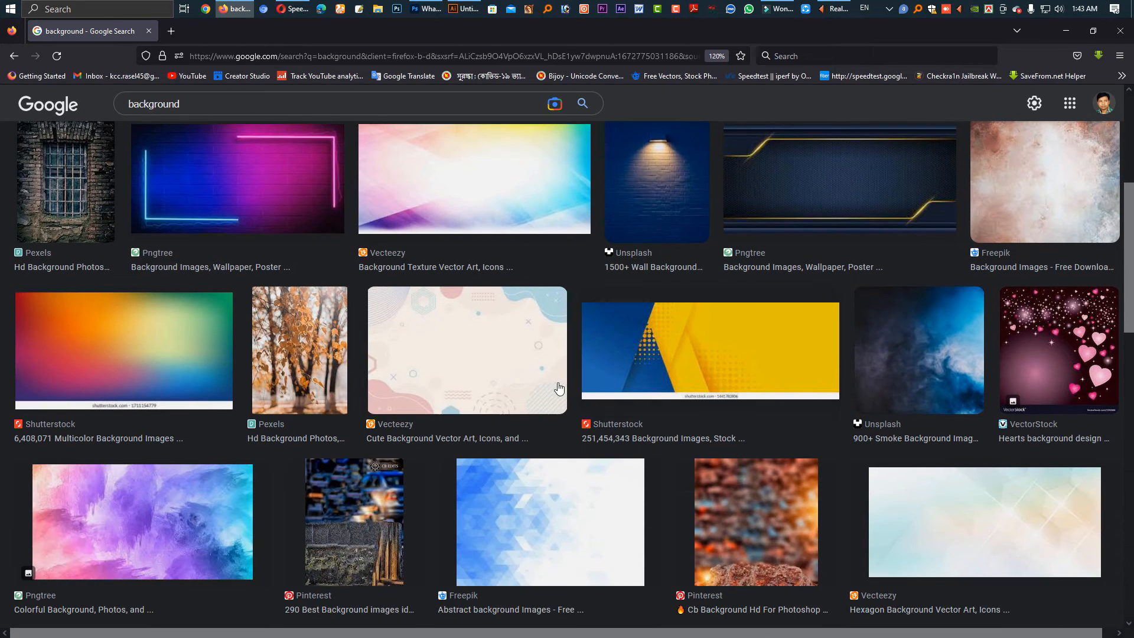
scroll(558, 387, down, 5)
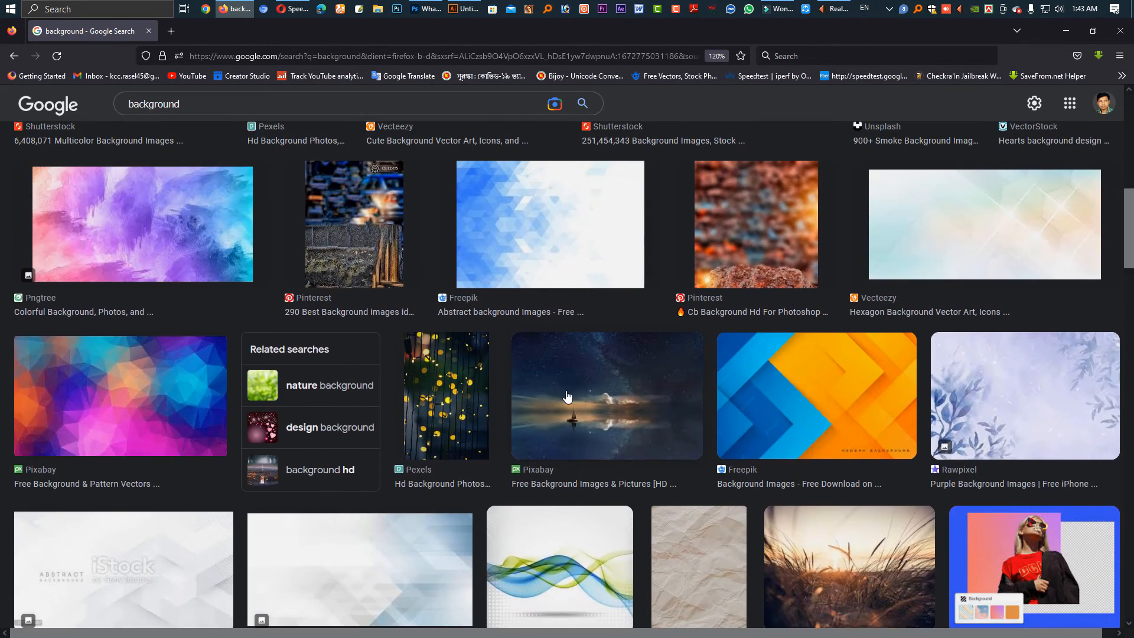
click(923, 326)
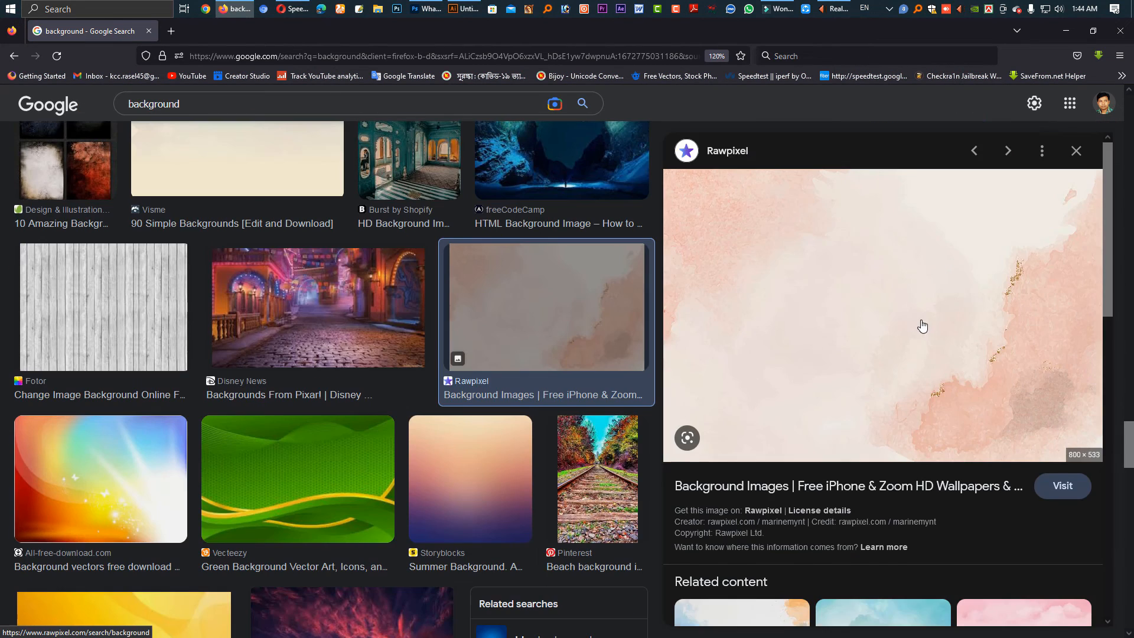
Save the Rawpixel peach watercolour background to the Desktop (L:) drive as v546batch3-mynt-34-badgewatercolor_1.jpg.
scroll(922, 326, down, 2)
scroll(908, 332, down, 4)
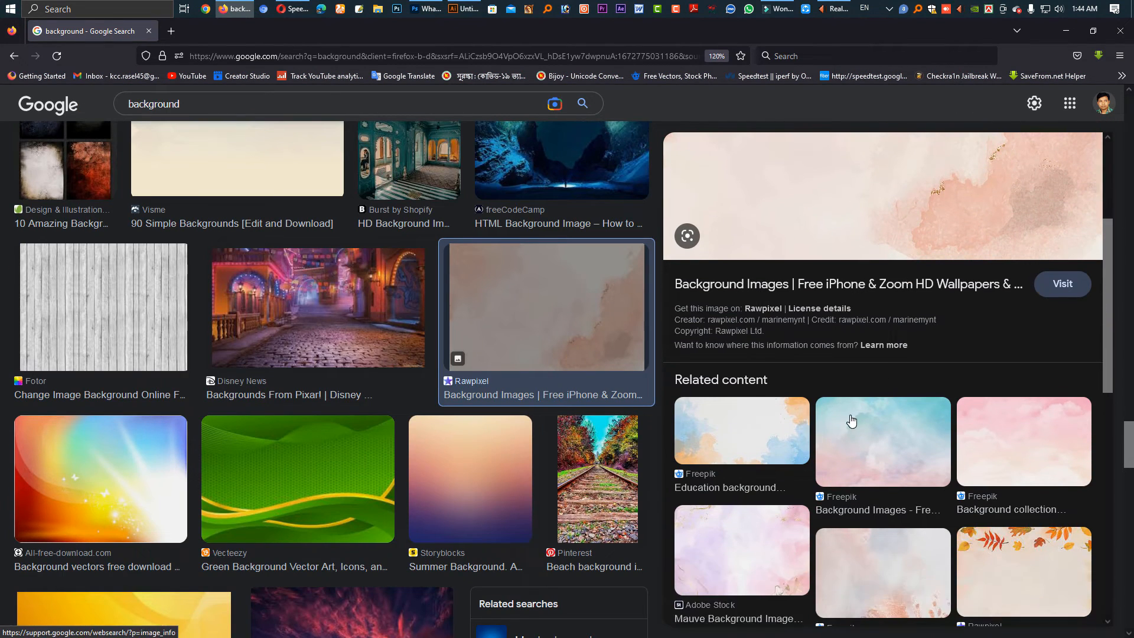
scroll(872, 421, down, 2)
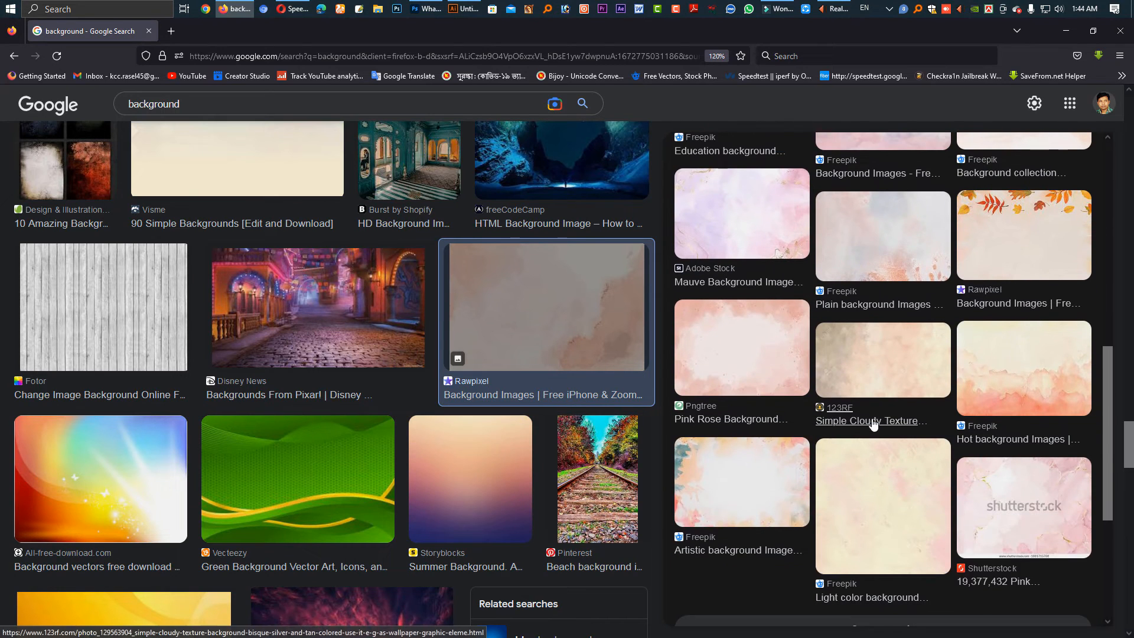
scroll(889, 420, up, 8)
scroll(917, 361, up, 2)
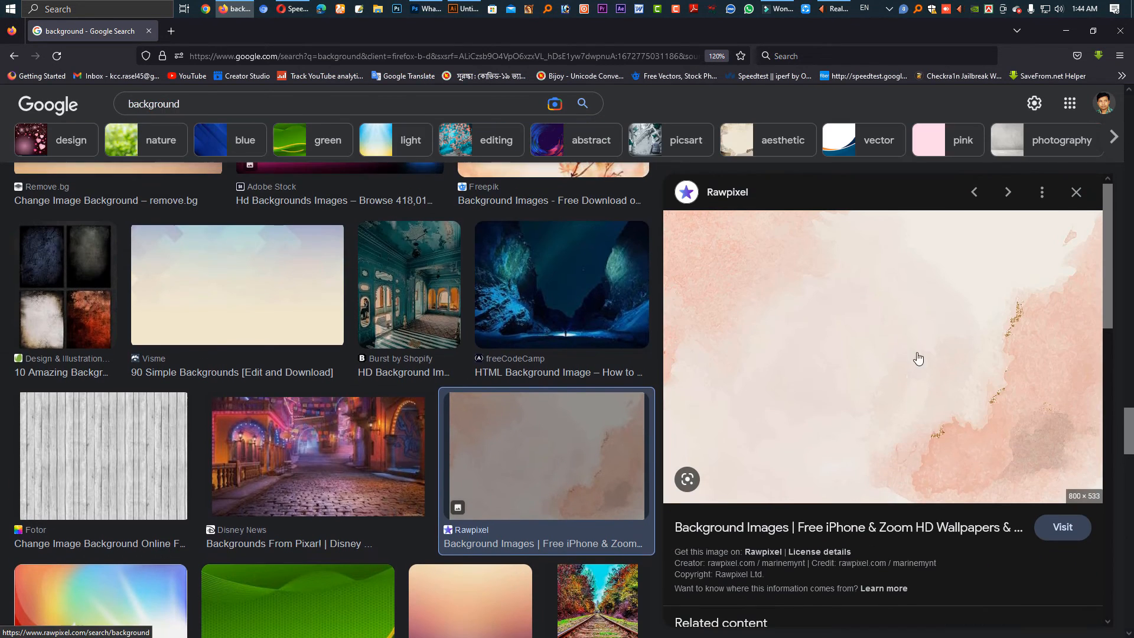
right_click(902, 349)
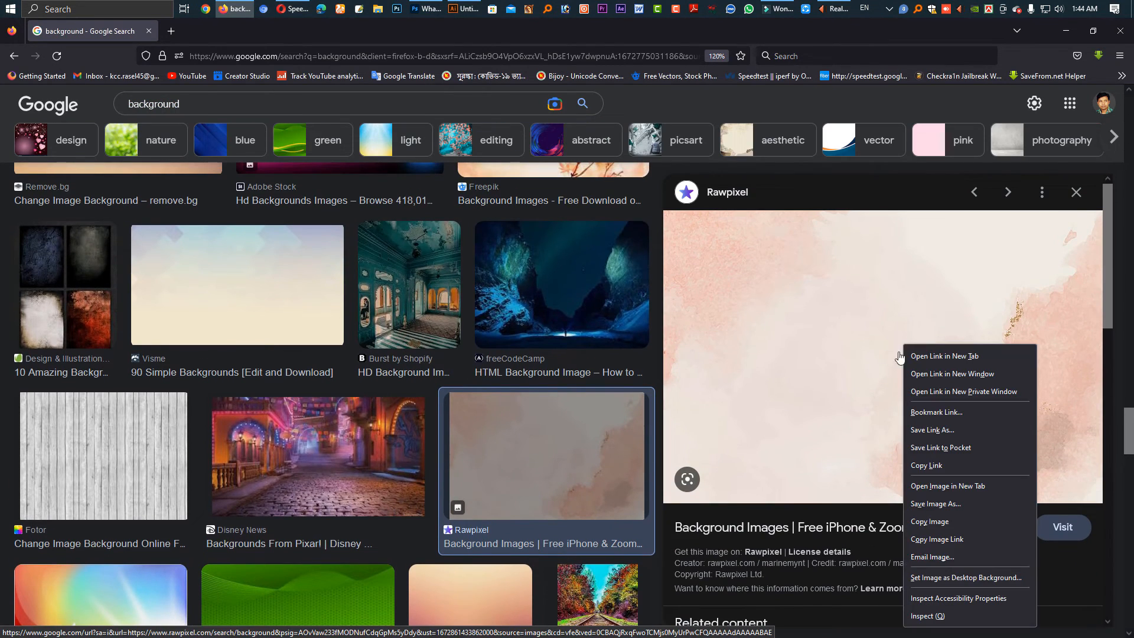
click(940, 506)
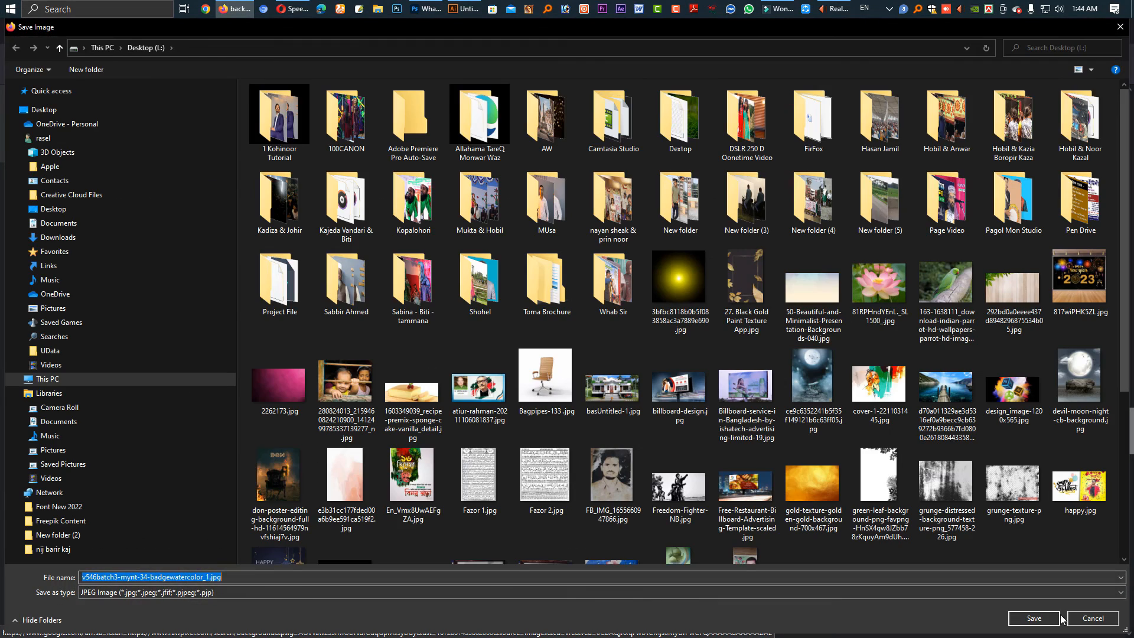
click(1040, 622)
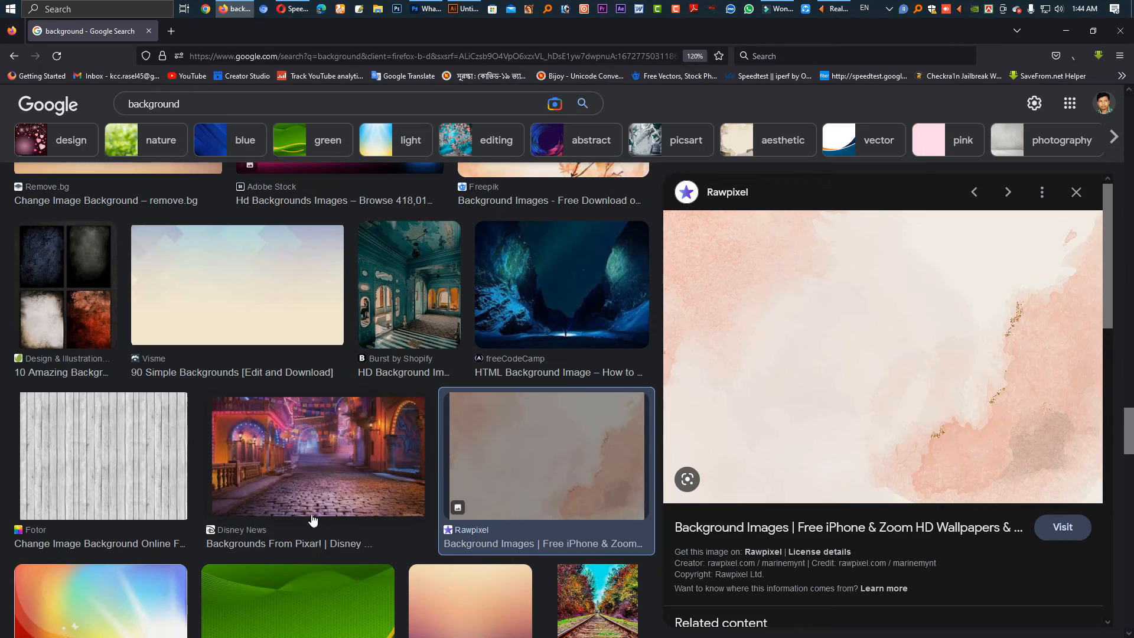
Switch to Illustrator, start placing an image into the banner document and browse to the Desktop (L:) drive.
click(464, 9)
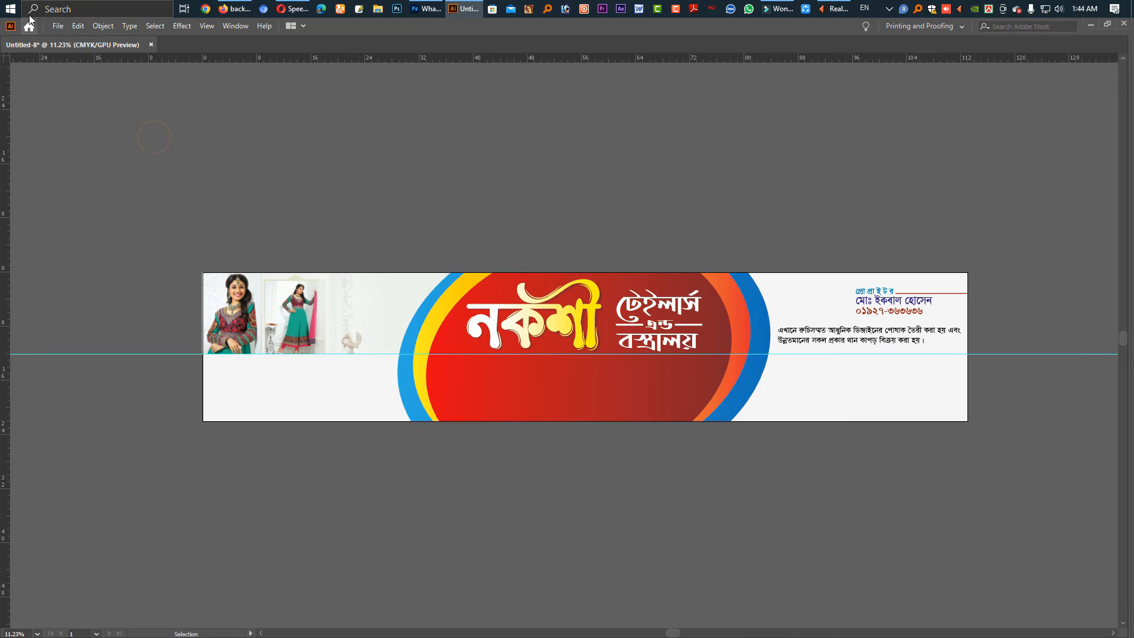
click(54, 26)
click(80, 216)
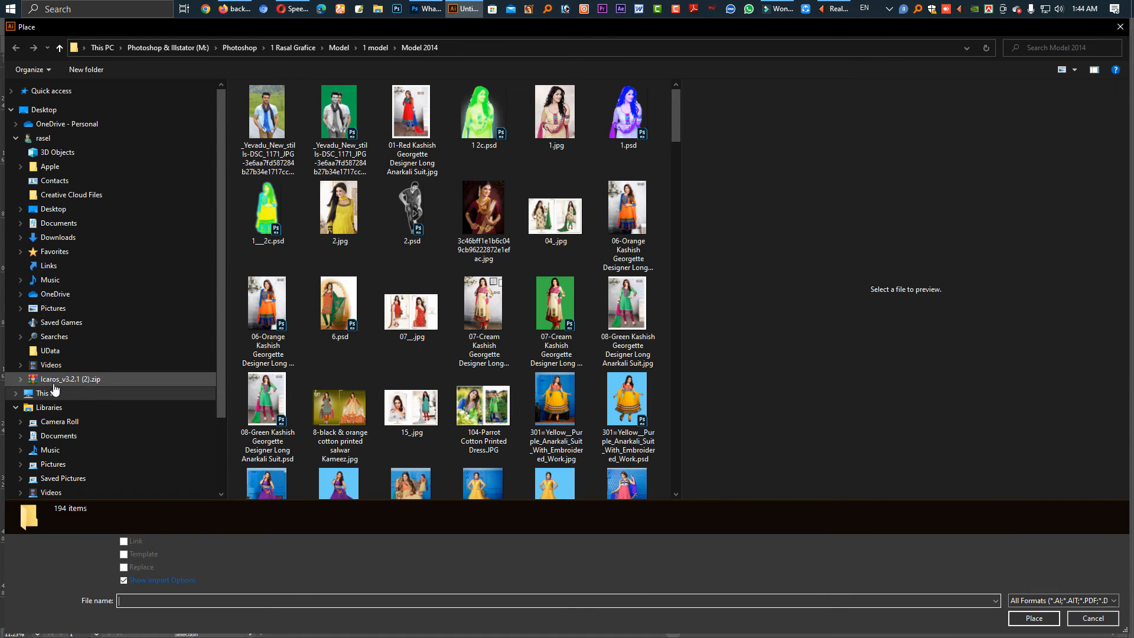
click(51, 391)
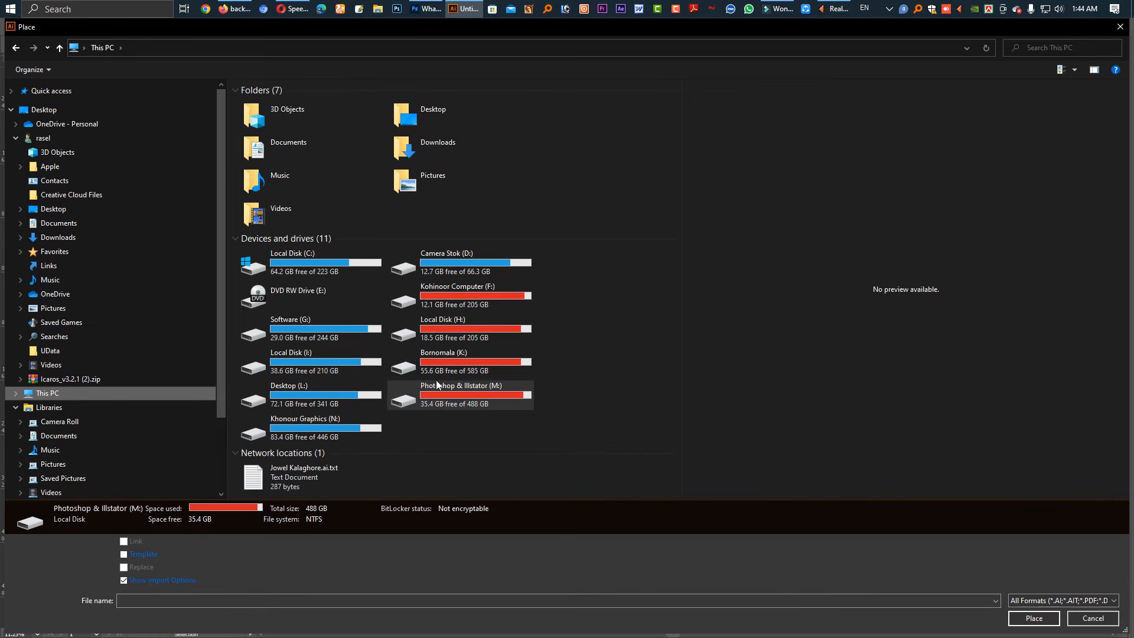
click(344, 397)
double_click(343, 396)
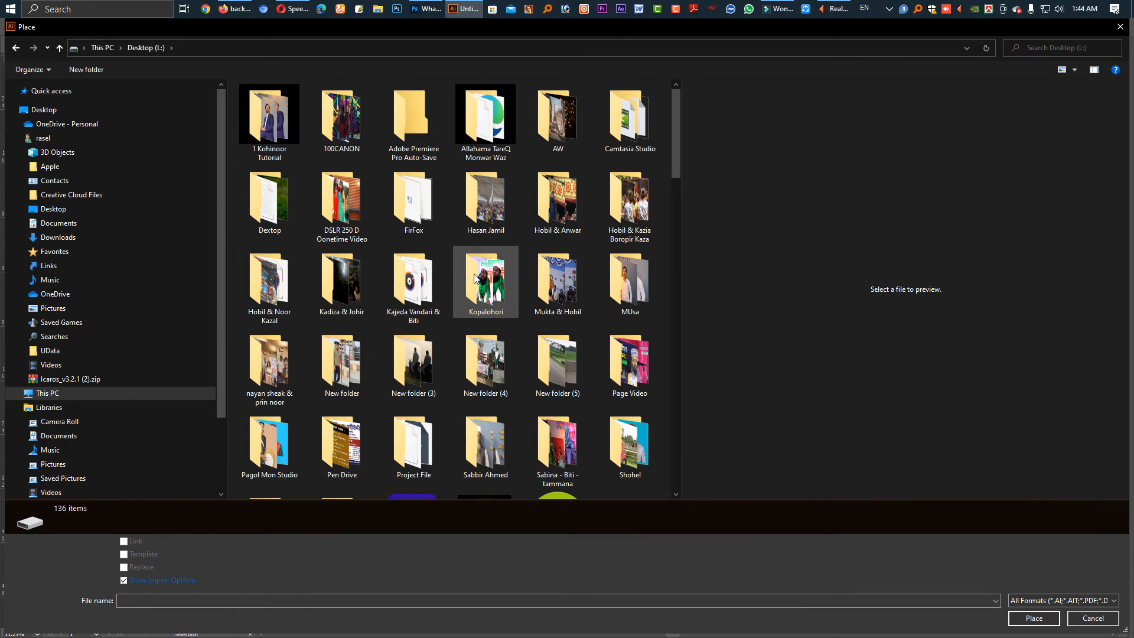
Place v546batch3-mynt-34-badgewatercolor_1.jpg on the banner just right of its centre, drawn to the full banner height.
scroll(564, 437, down, 4)
scroll(565, 437, down, 10)
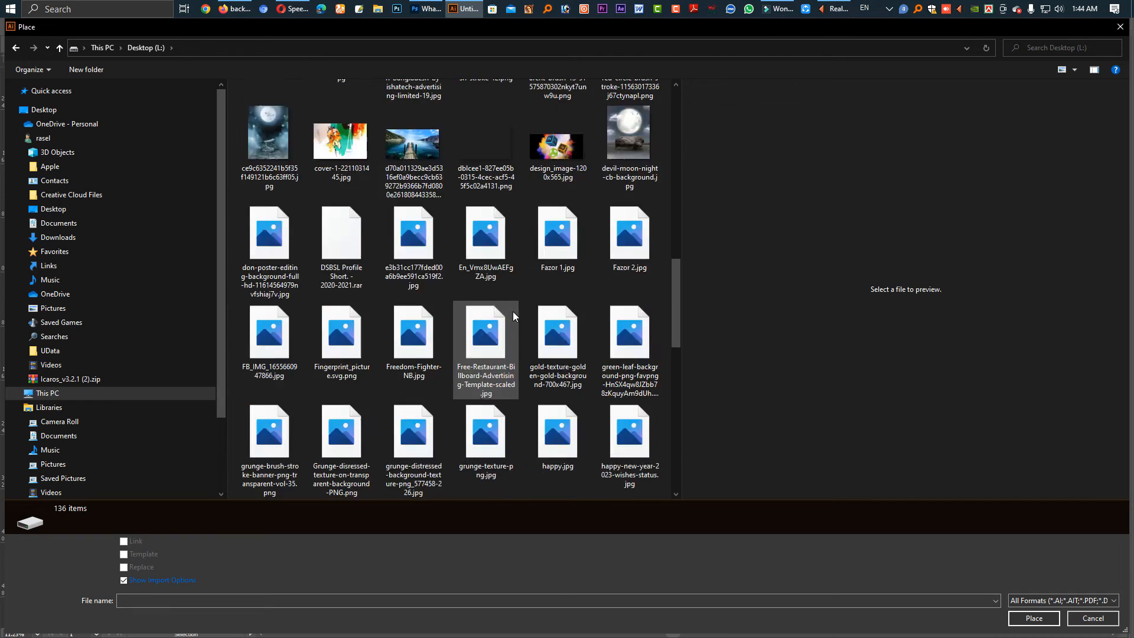
scroll(485, 372, down, 5)
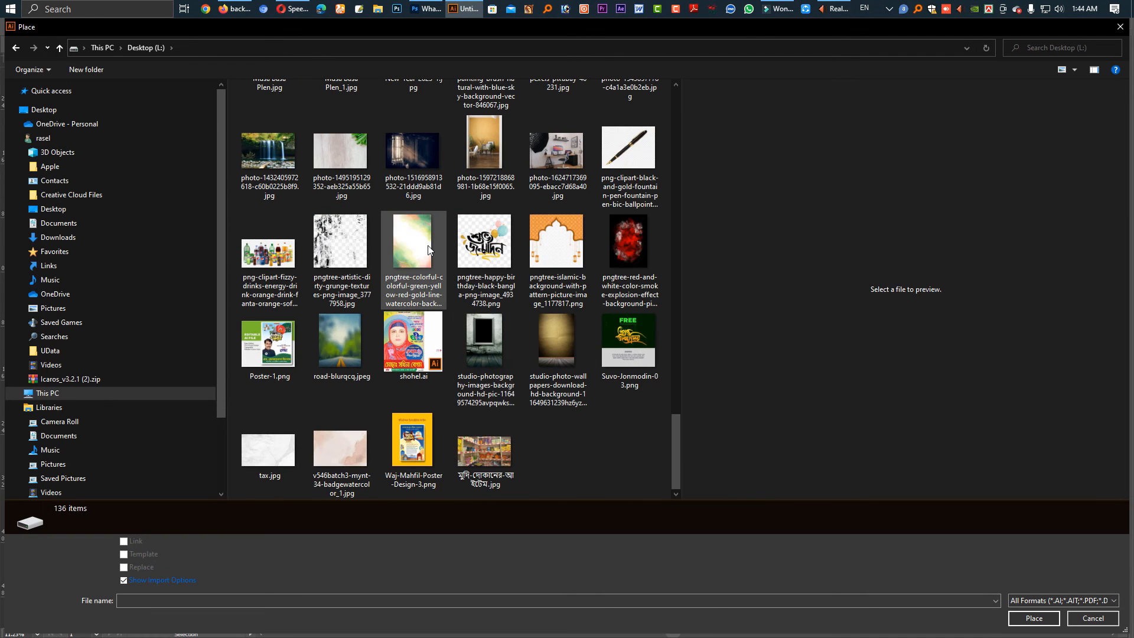
click(357, 438)
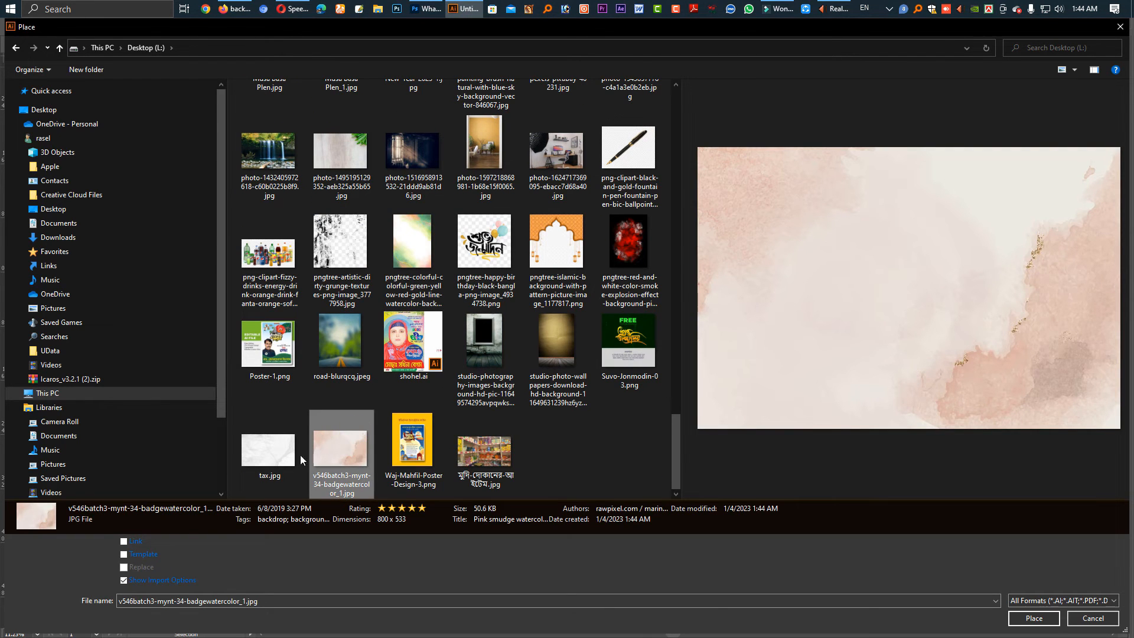
click(278, 463)
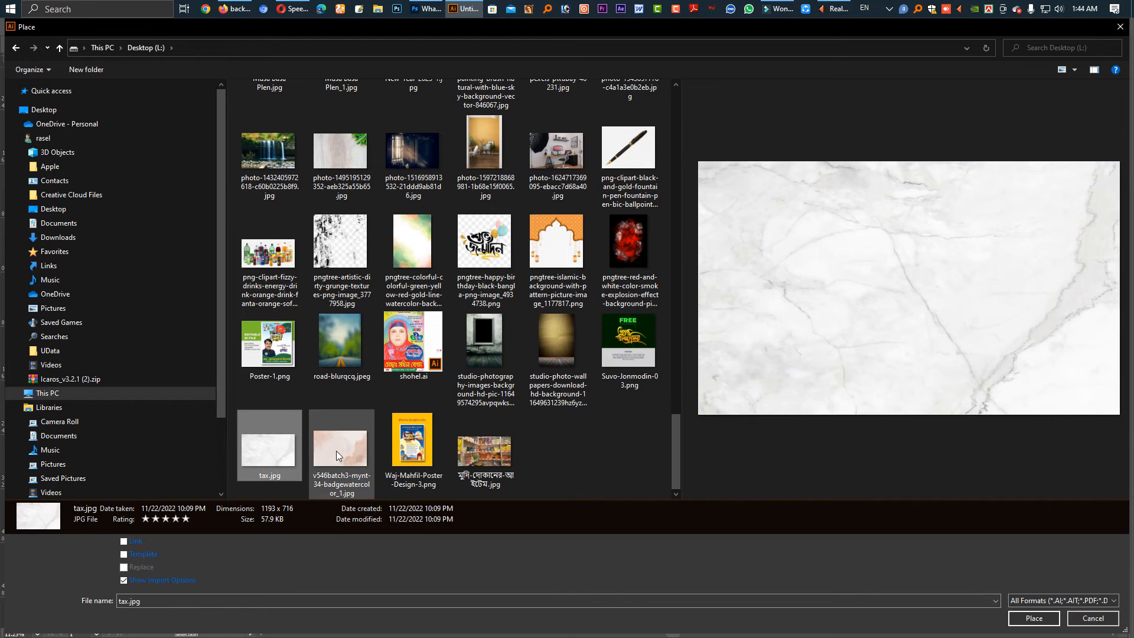
click(338, 455)
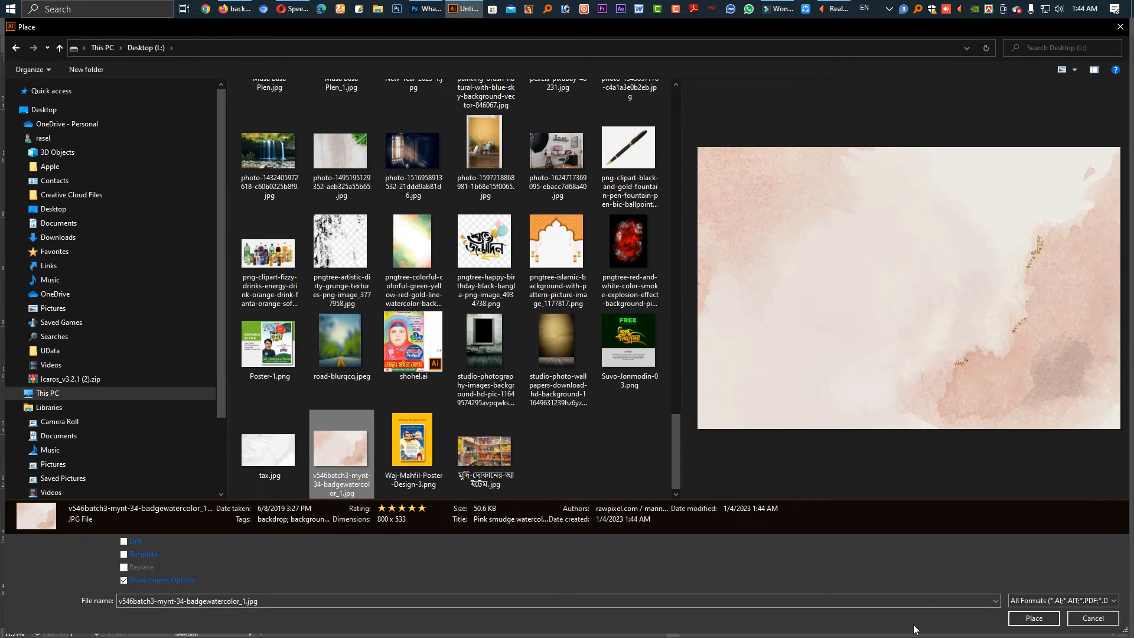
click(1035, 618)
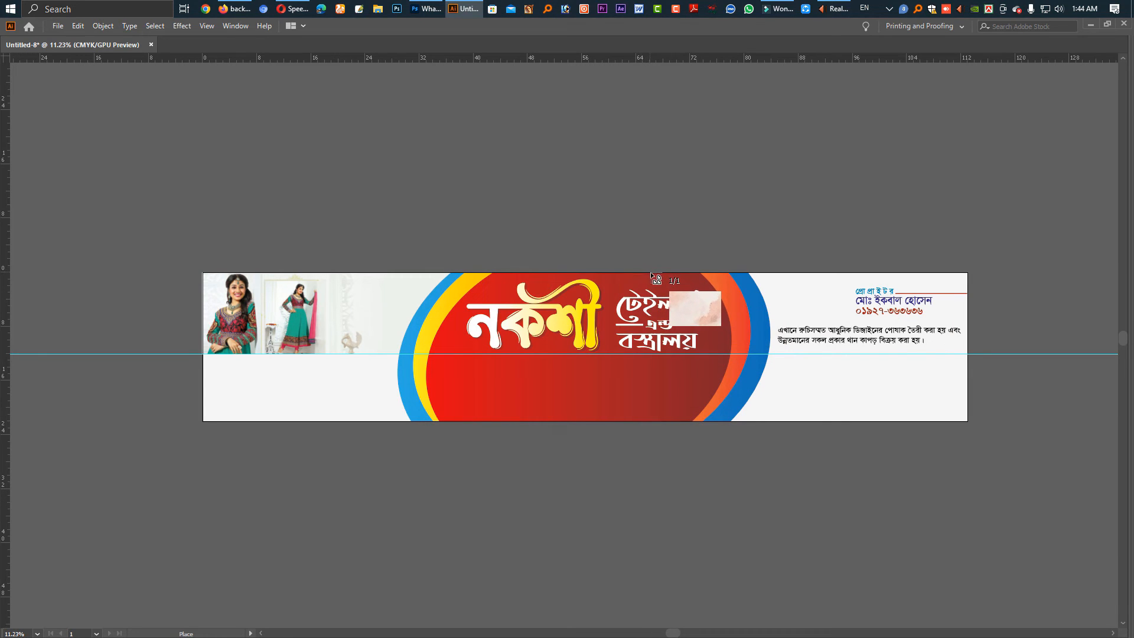
drag(653, 275, 869, 422)
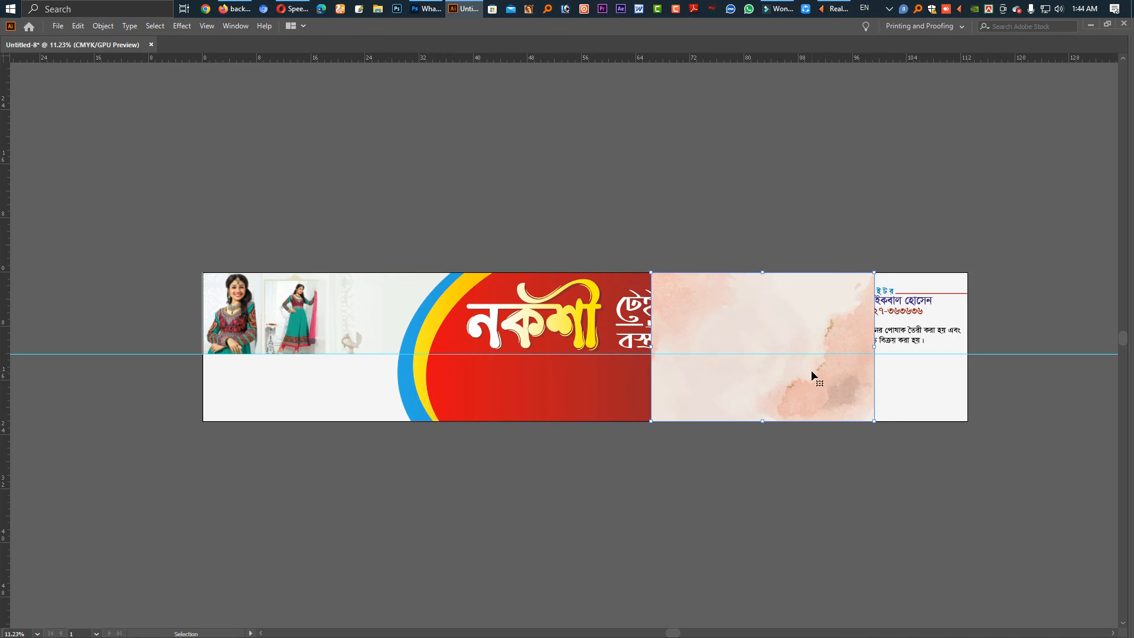
Align the watercolour image with the banner's right end and stretch its left side to overlap the coloured ellipses.
drag(812, 371, 917, 383)
click(805, 451)
click(770, 396)
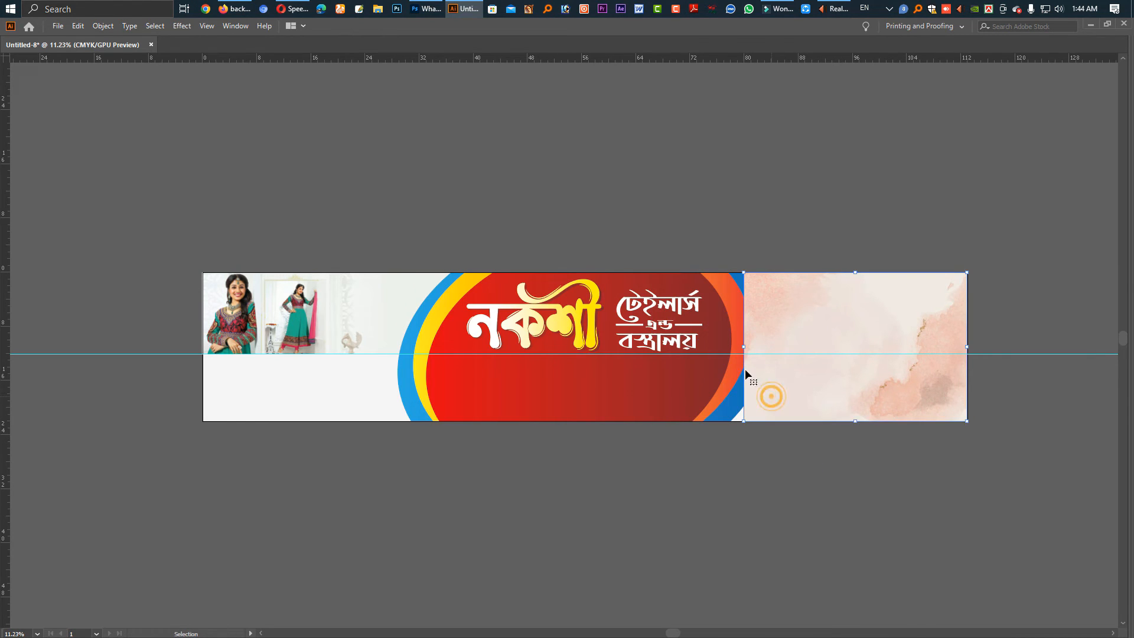
drag(746, 349, 721, 349)
click(726, 445)
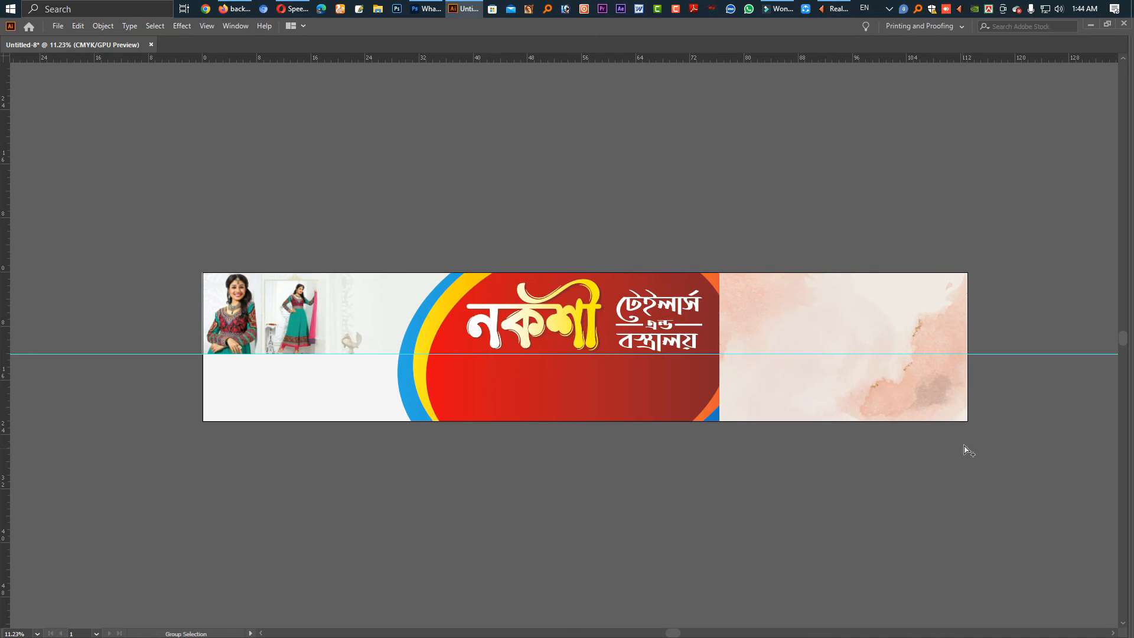
Send the watercolour image at the banner's right end to the back of the stacking order.
click(998, 435)
drag(999, 435, 927, 401)
key(ctrl+shift+[)
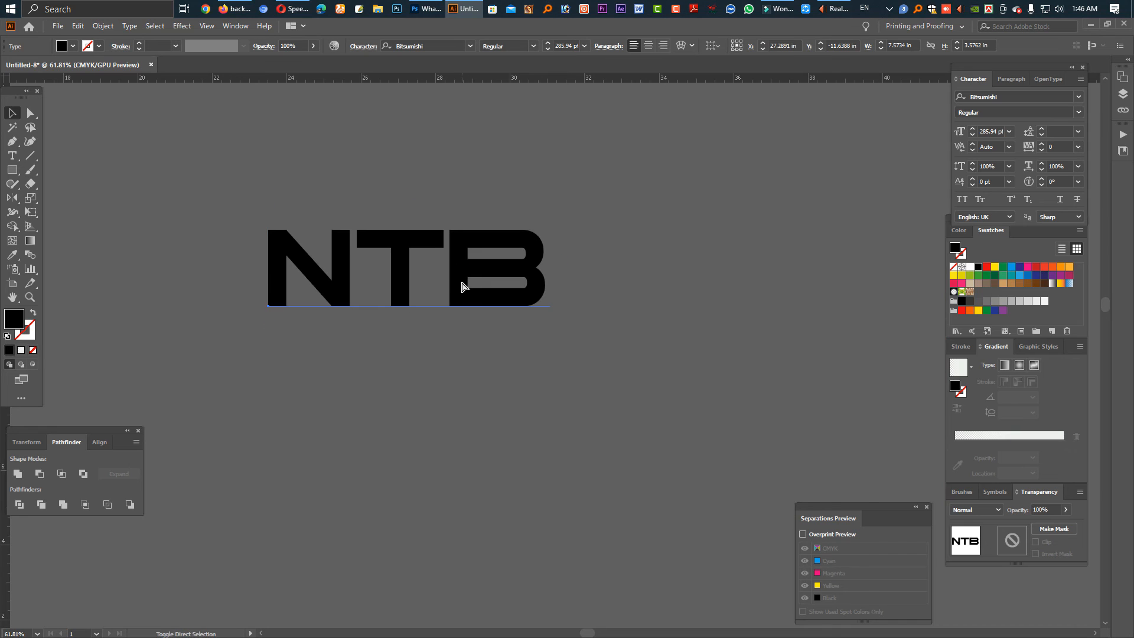
Convert the NTB text to outlines and ungroup it into separate letters.
click(462, 282)
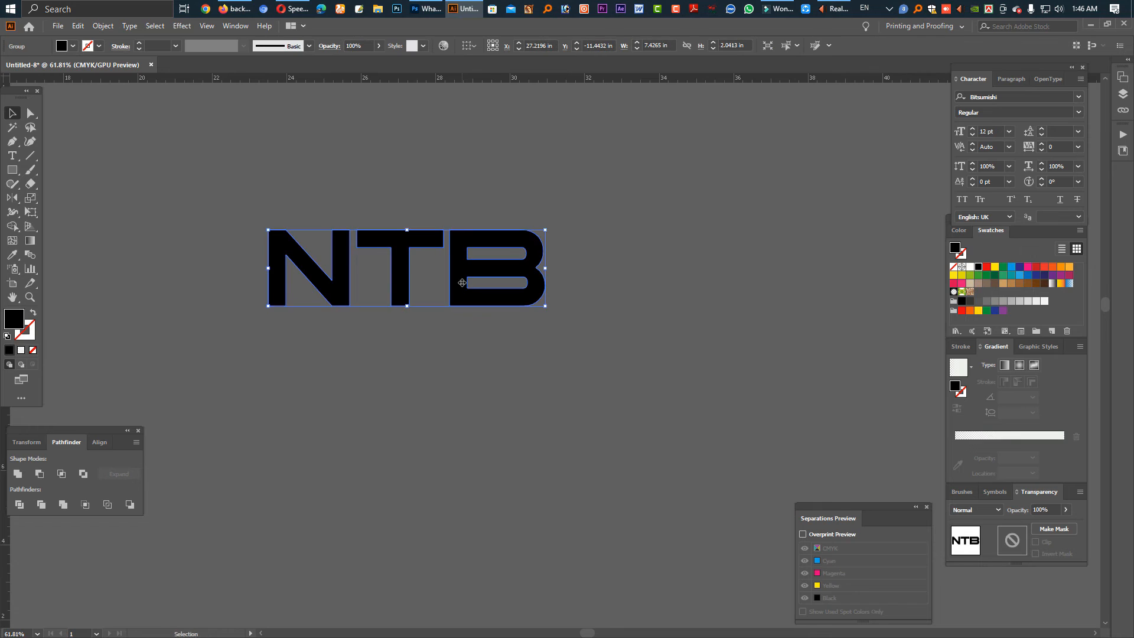
click(540, 376)
drag(615, 325, 255, 258)
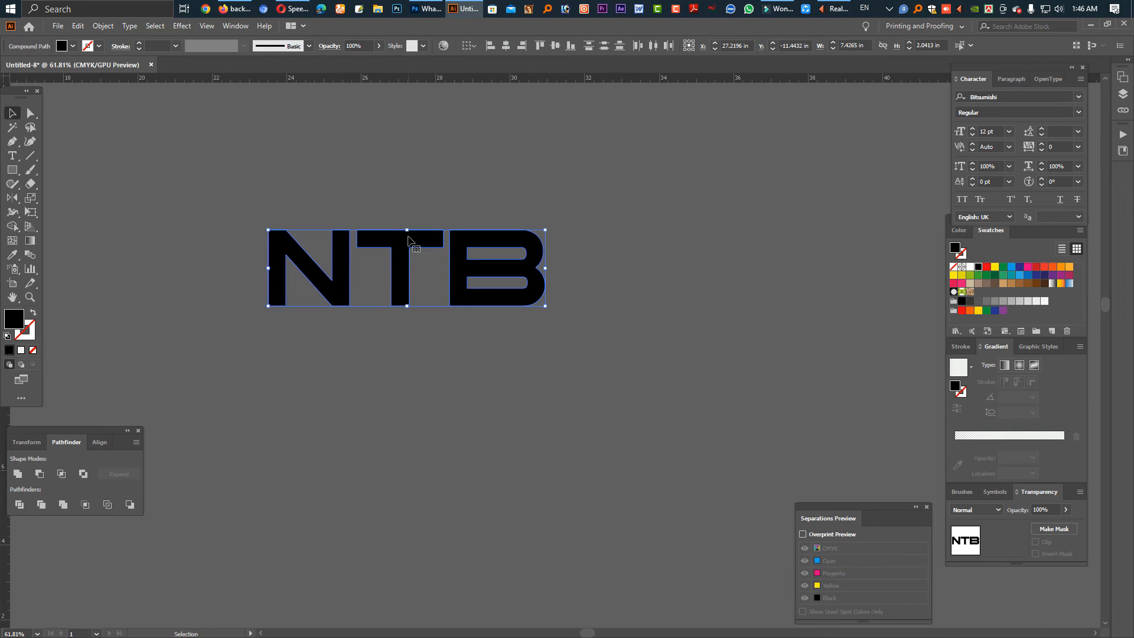
click(405, 185)
Enlarge the T proportionally upward to about 3.86 × 3.39 in and move the N and B in against its stem.
click(399, 248)
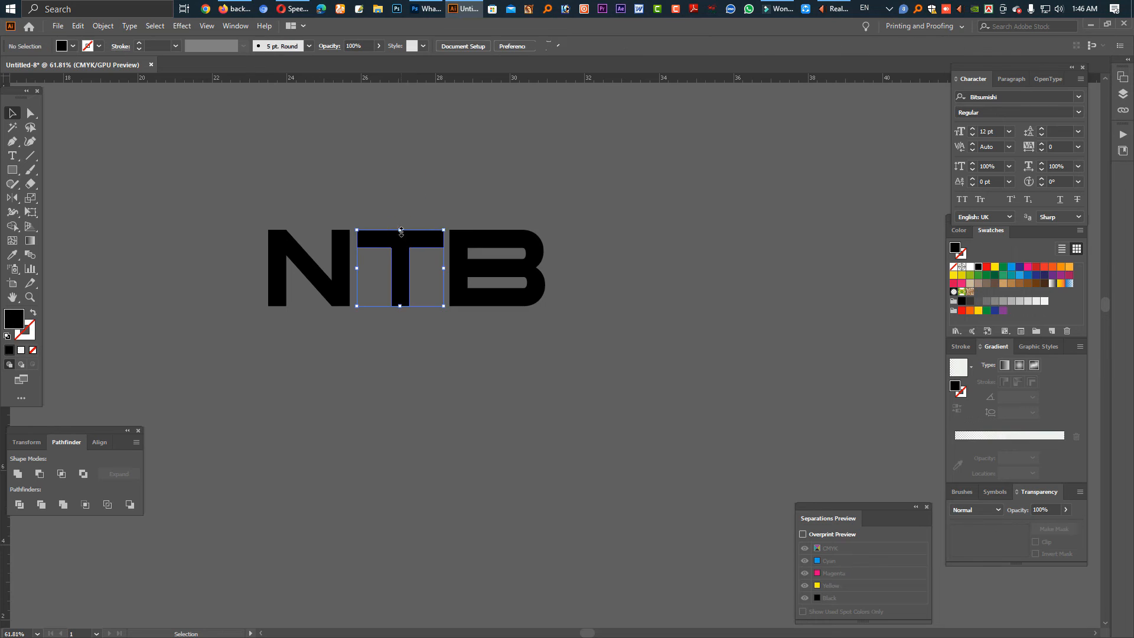
drag(401, 230, 401, 180)
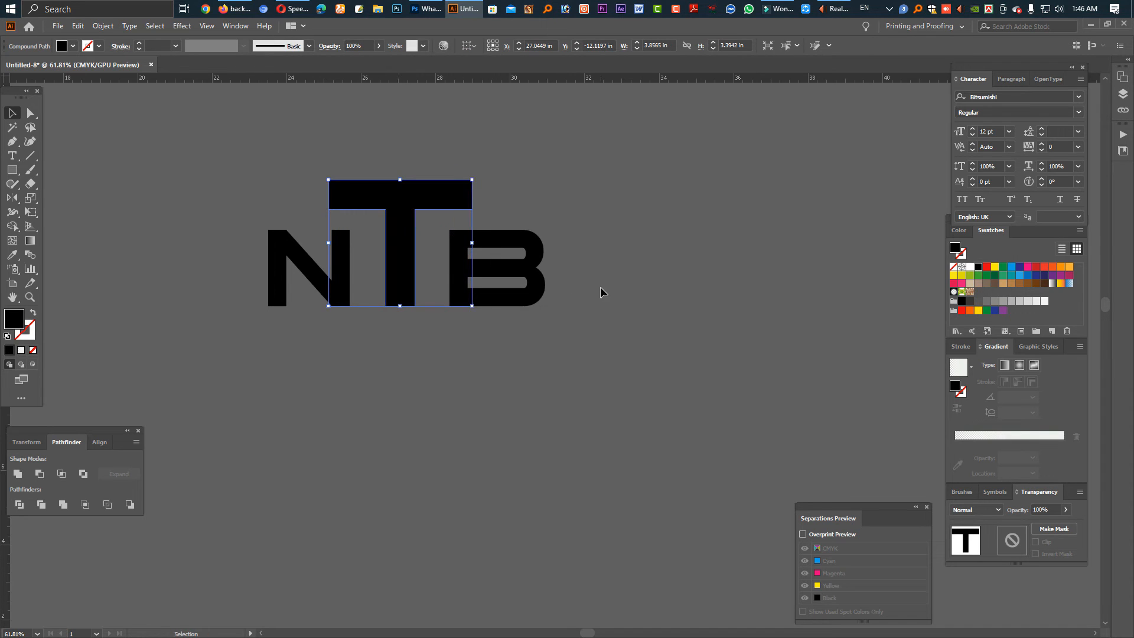
drag(338, 261, 364, 261)
drag(479, 270, 452, 270)
Thin the T's crossbar by lowering its top anchor points until the letter is about 2.9 in high.
click(415, 188)
click(30, 113)
drag(212, 143, 458, 229)
click(524, 218)
click(439, 190)
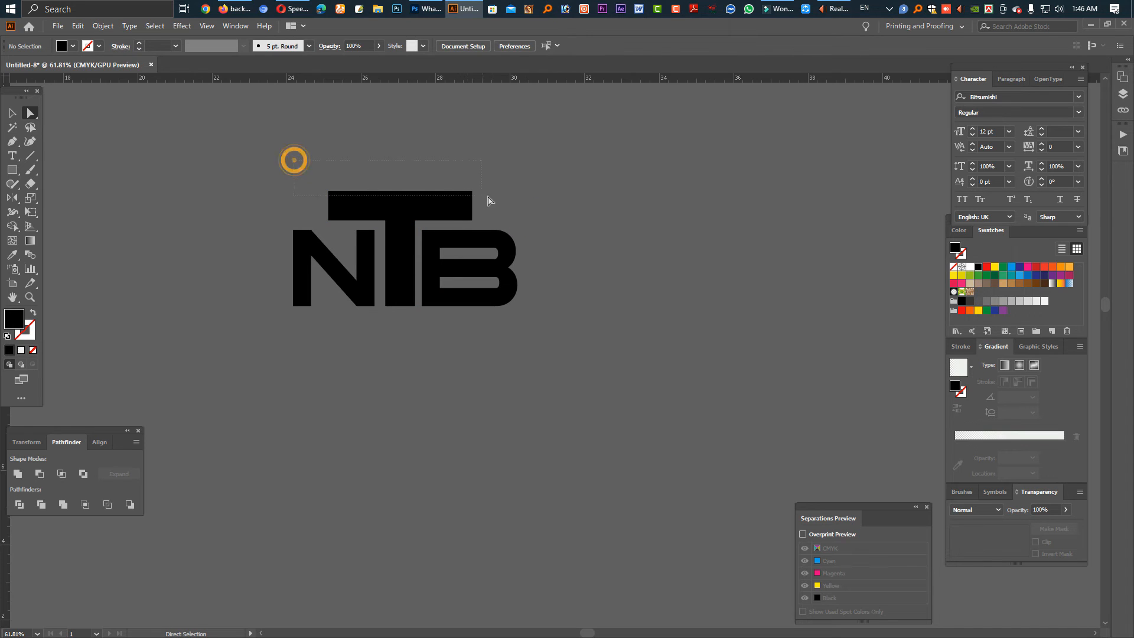
key(Down)
key(Down)
key(Down)
key(Down)
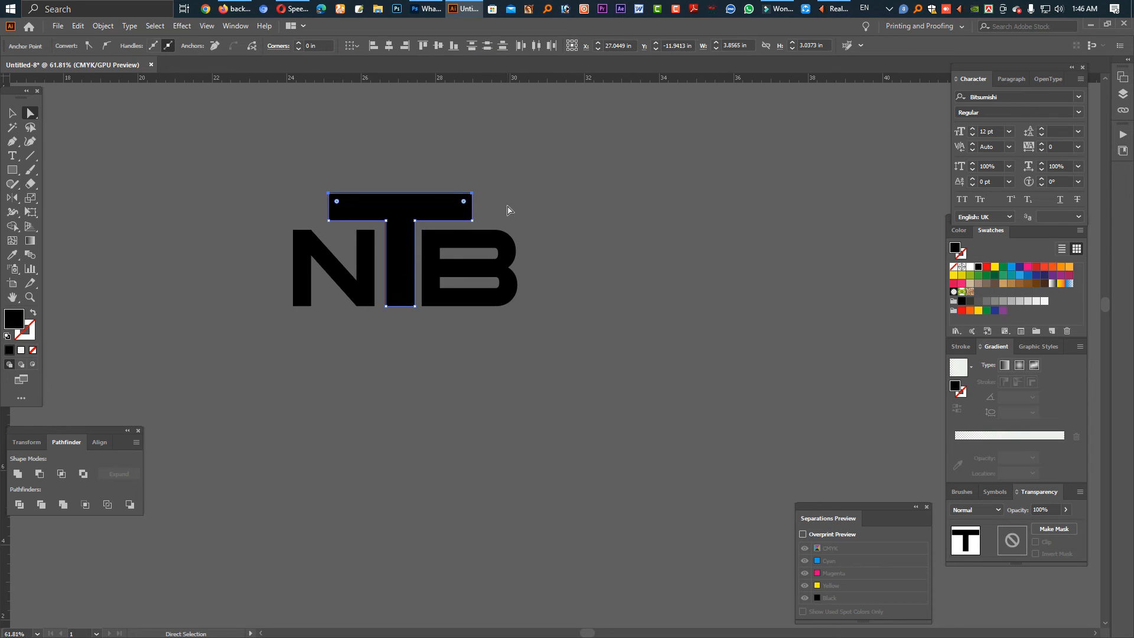
Extend both ends of the T's crossbar so that it spans the full width of the N and B.
click(494, 205)
drag(473, 210, 519, 215)
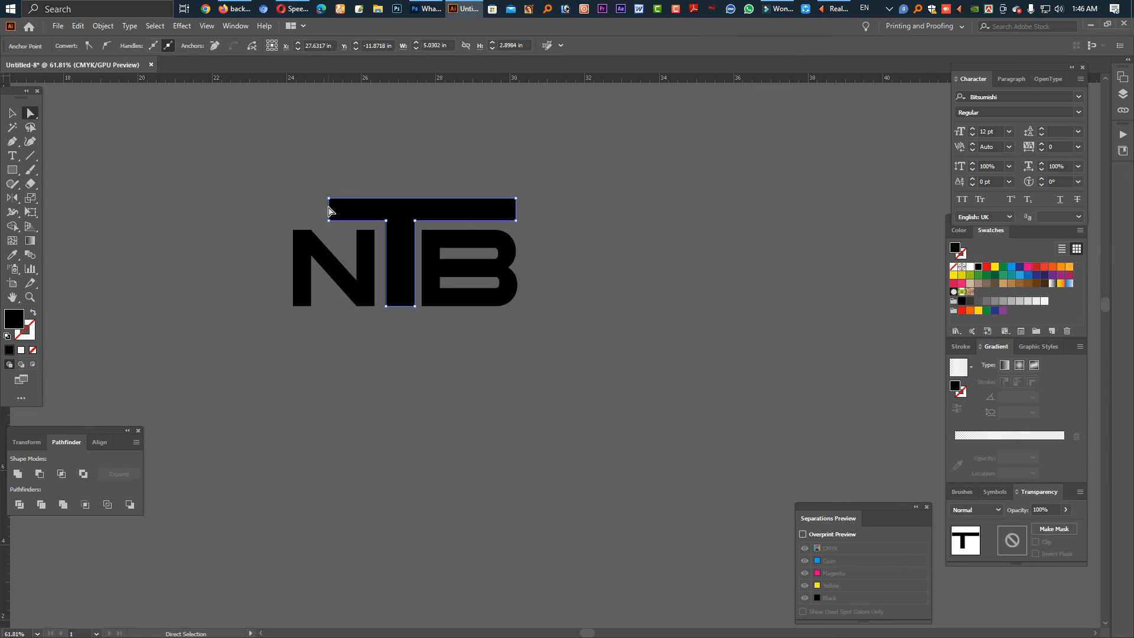
drag(328, 207, 290, 208)
key(ctrl+z)
click(203, 235)
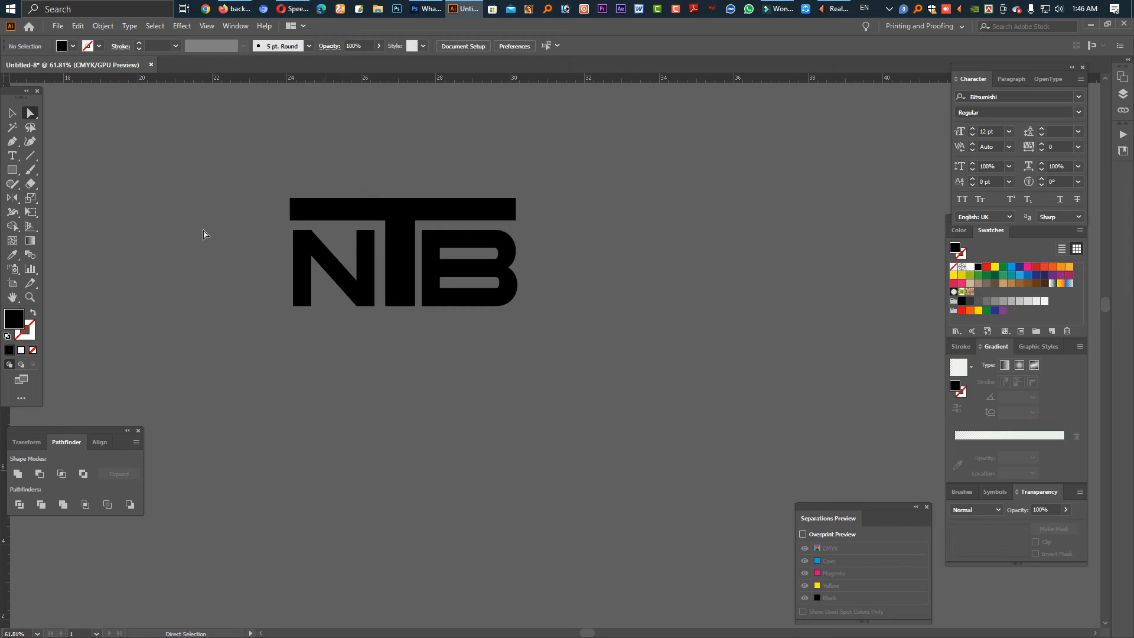
Draw a closed curved swoosh with the Pen tool from below the N, tapering to a point beyond the T's upper right.
click(11, 141)
click(281, 314)
click(312, 340)
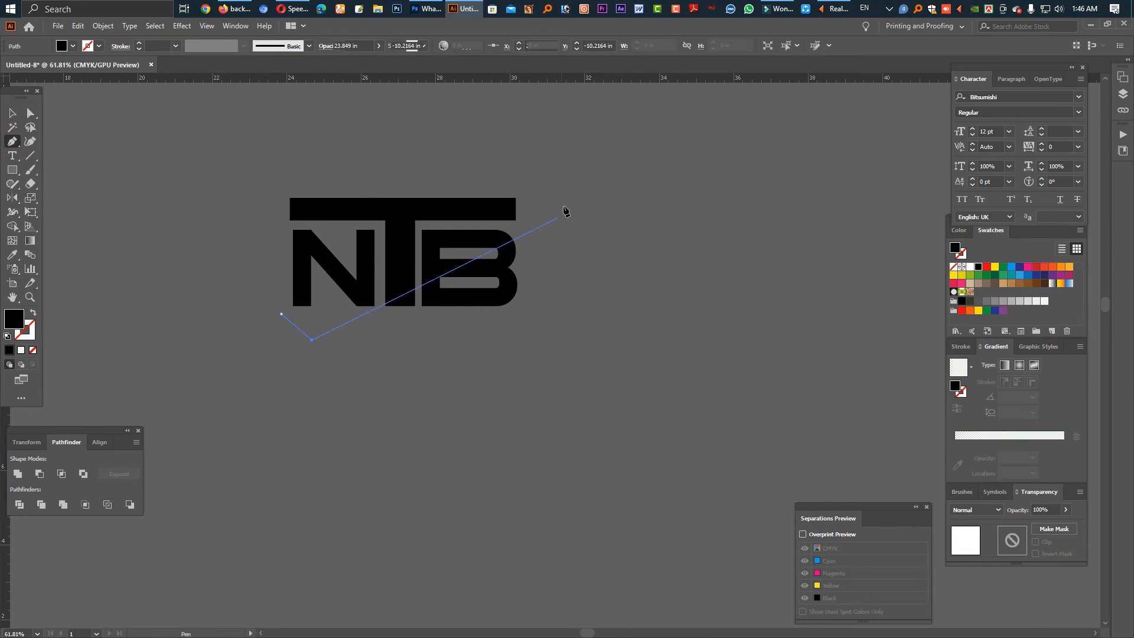
drag(577, 183, 731, 156)
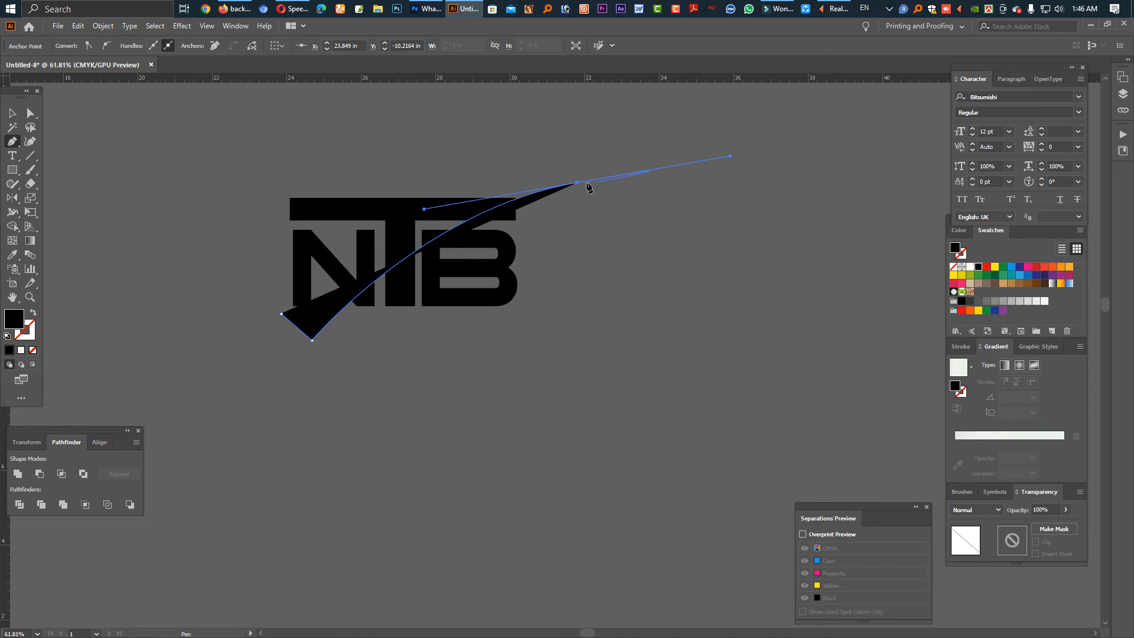
click(577, 183)
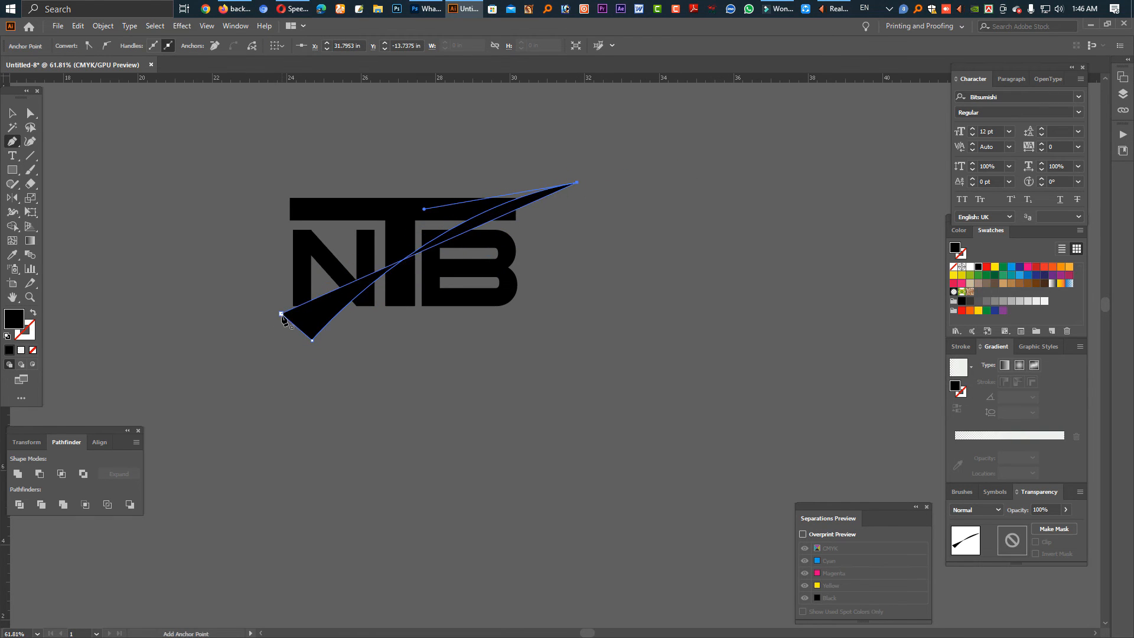
drag(281, 314, 165, 420)
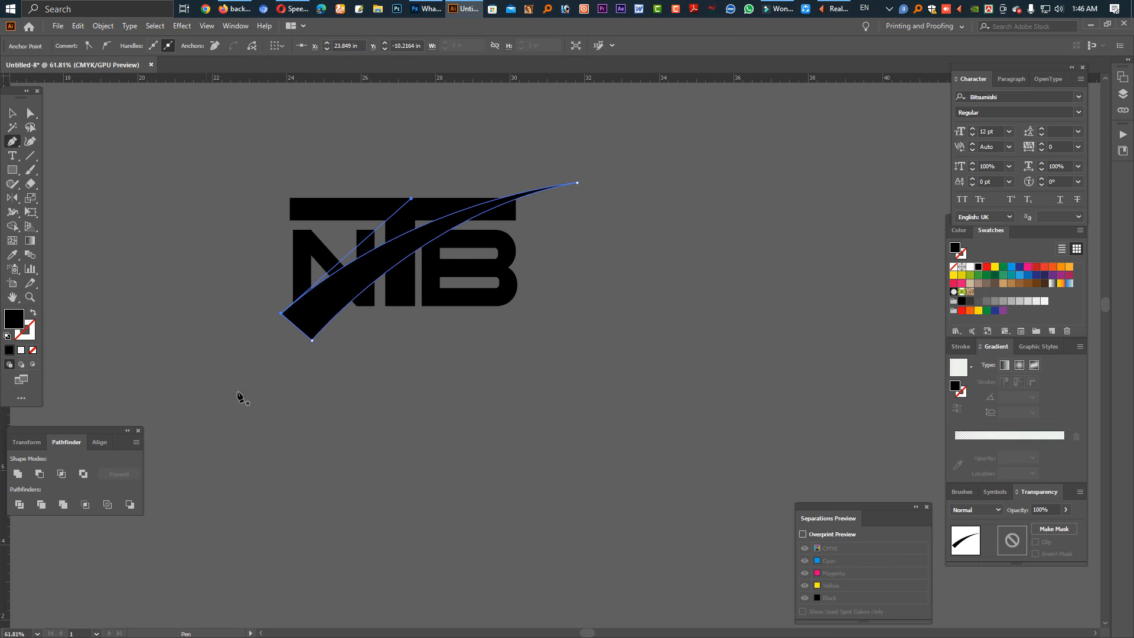
Bulge the swoosh's upper edge outward by extending its curve handle, and move the bottom corner anchor farther down and left.
click(12, 112)
scroll(411, 204, up, 3)
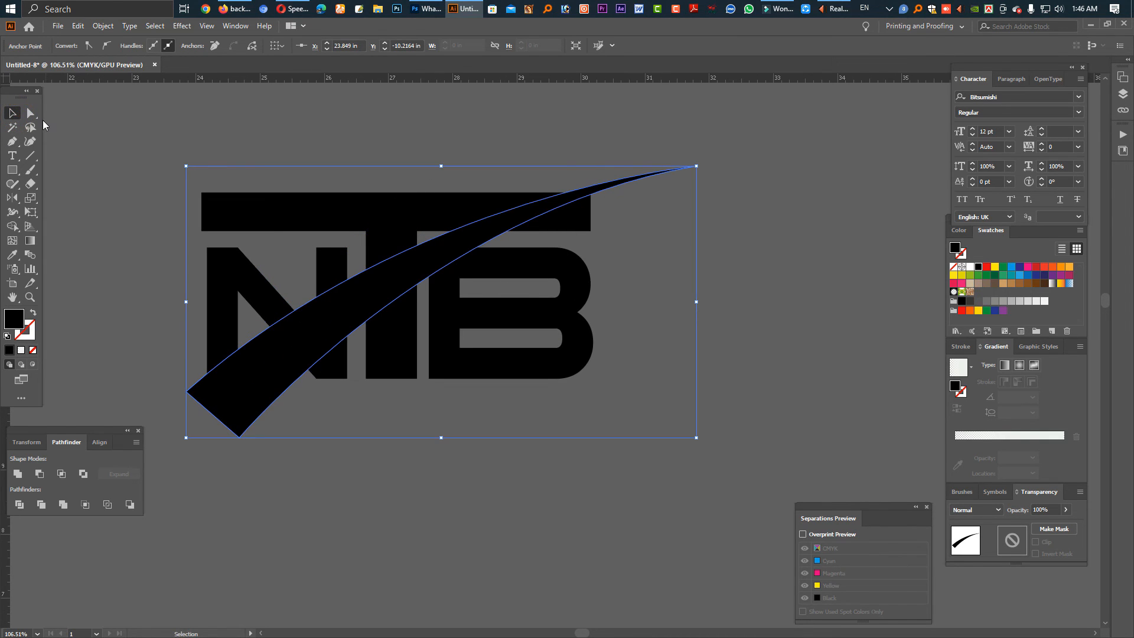
click(30, 113)
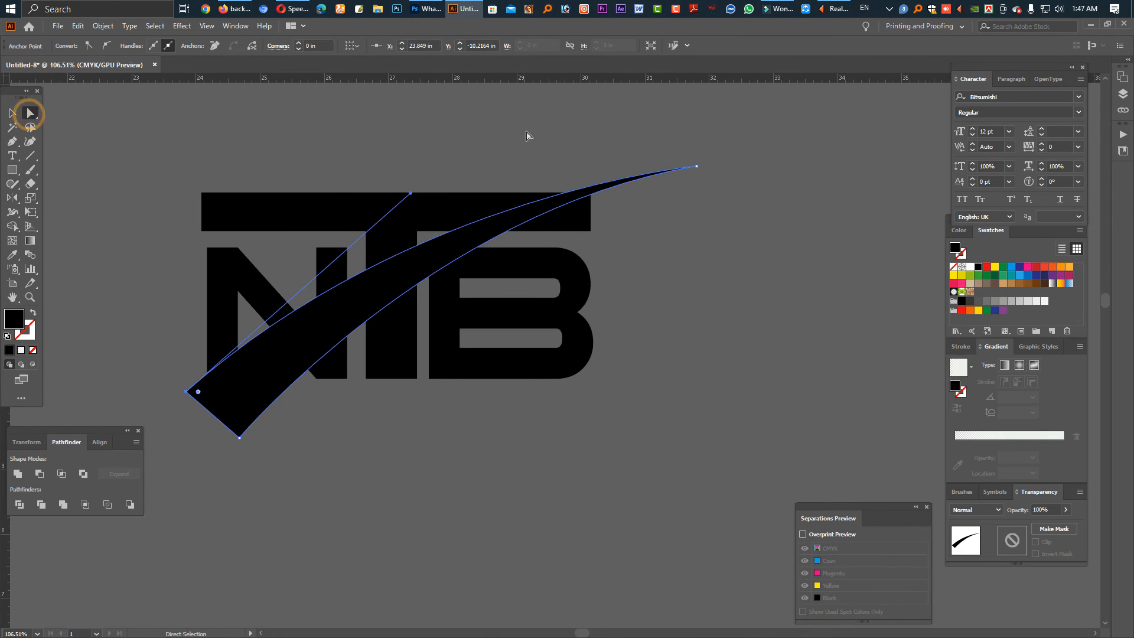
click(612, 162)
click(538, 197)
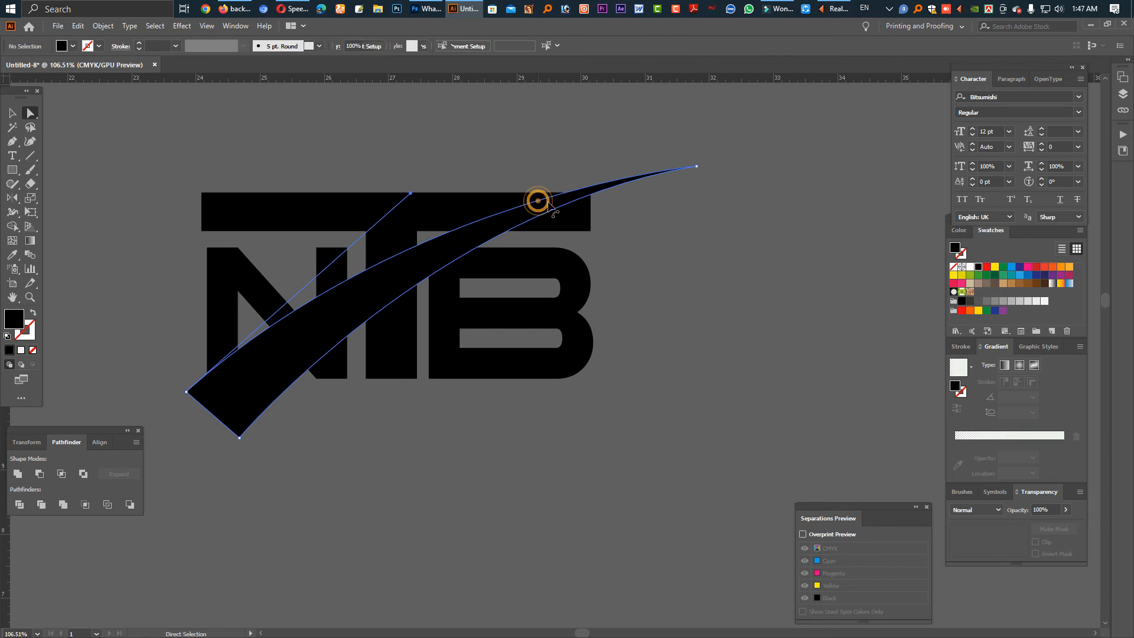
drag(412, 194, 451, 176)
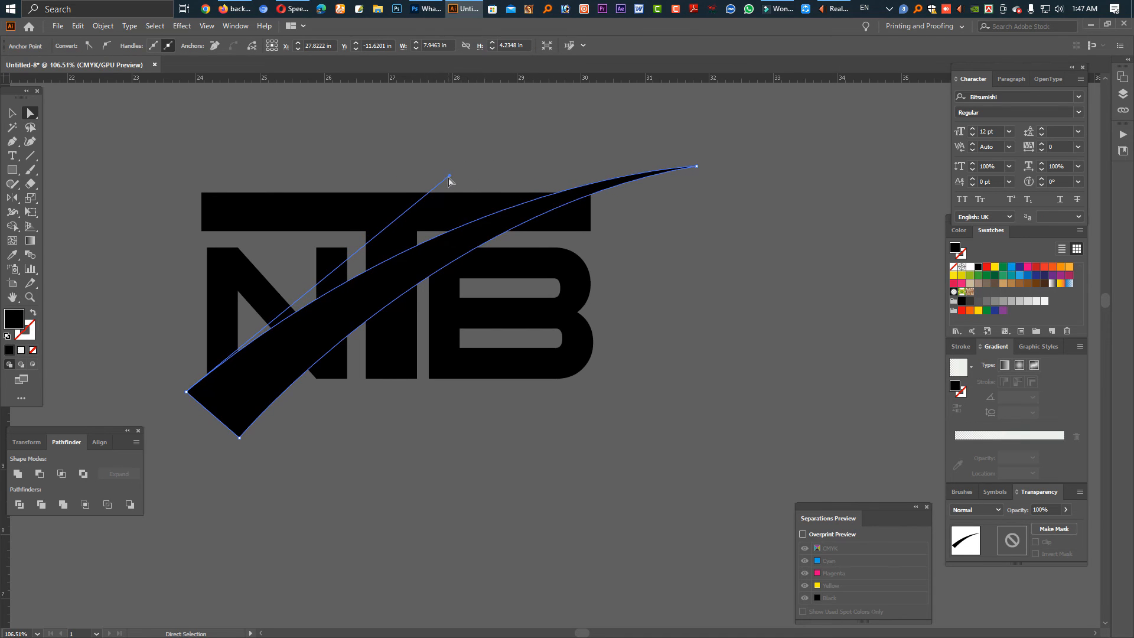
click(239, 444)
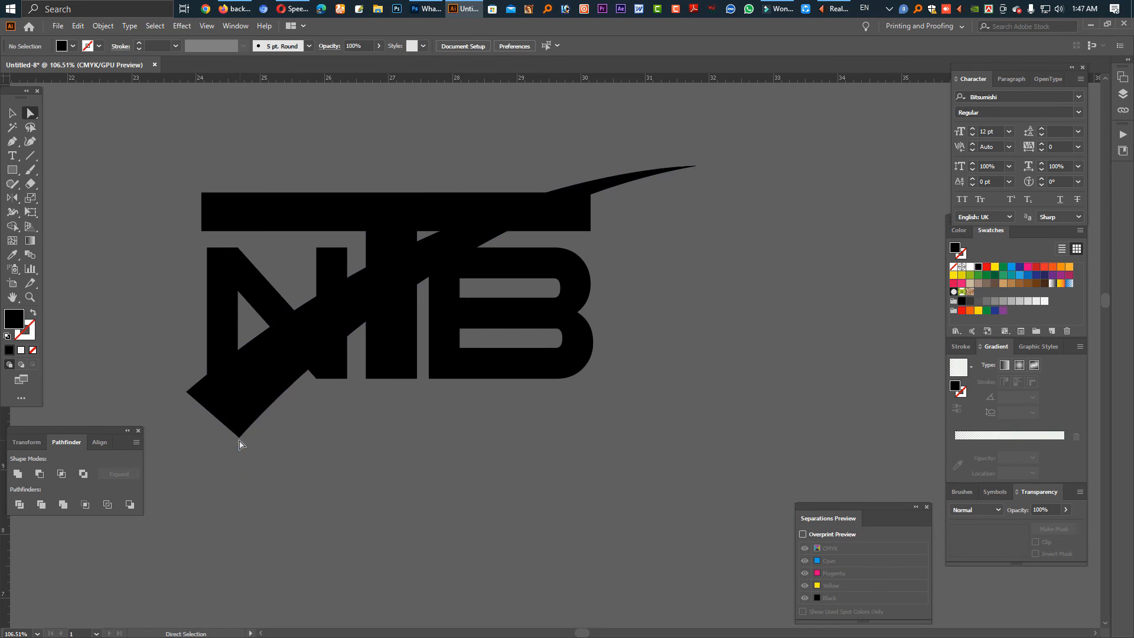
click(238, 440)
drag(238, 439, 220, 458)
click(215, 455)
Fill the swoosh with red and place a yellow copy behind it, showing as a thin strip along its upper edge.
click(251, 388)
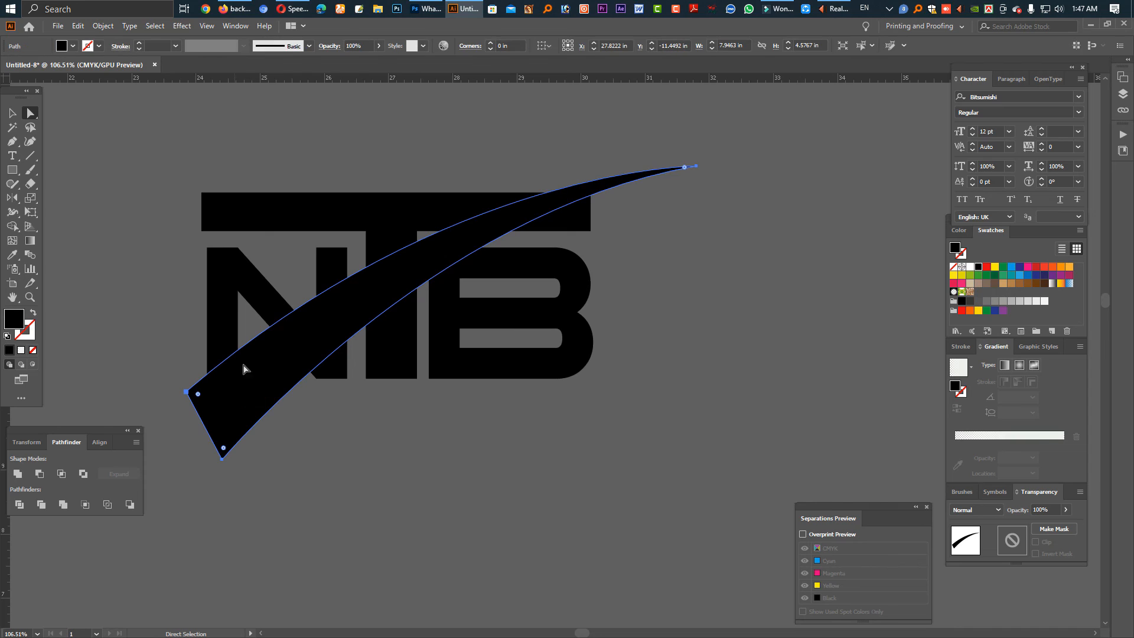
click(1036, 267)
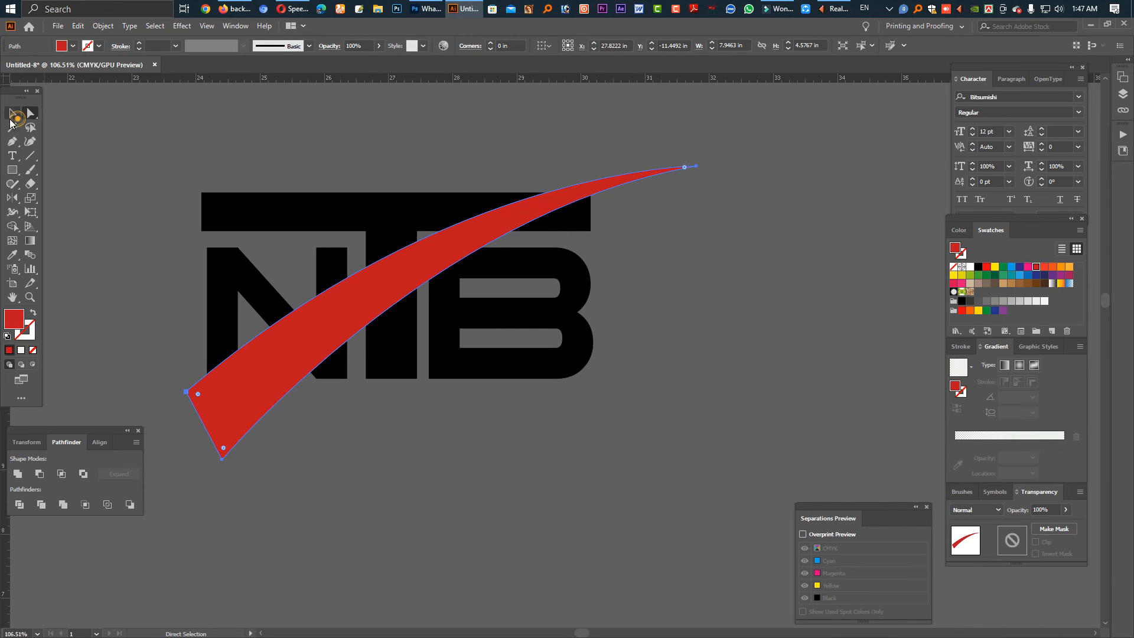
key(v)
click(820, 394)
click(433, 261)
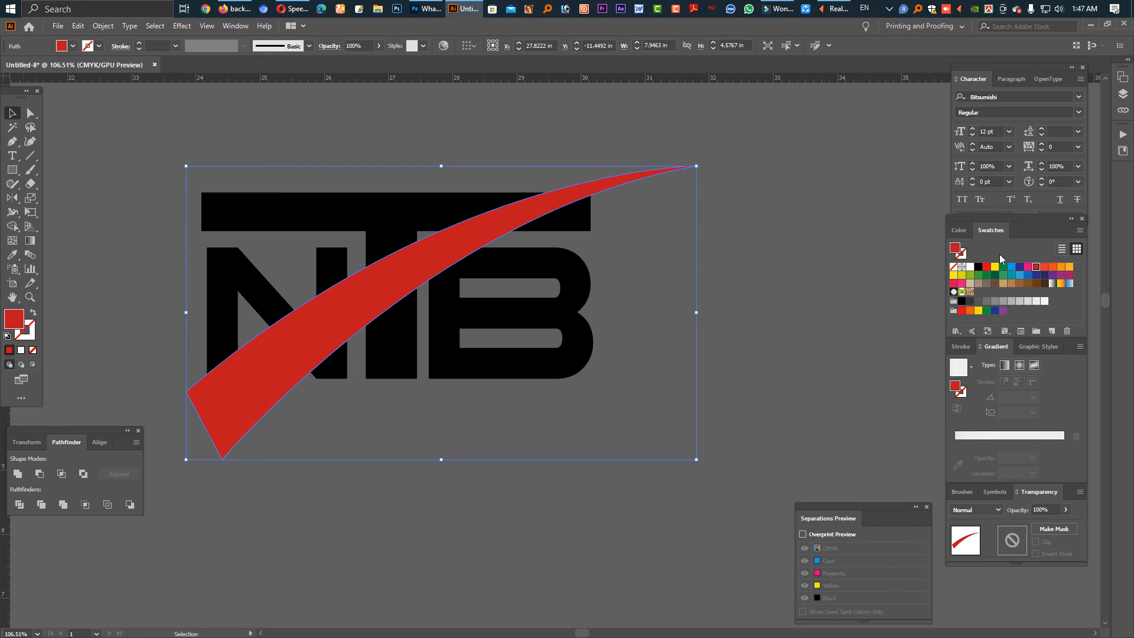
drag(501, 228, 460, 246)
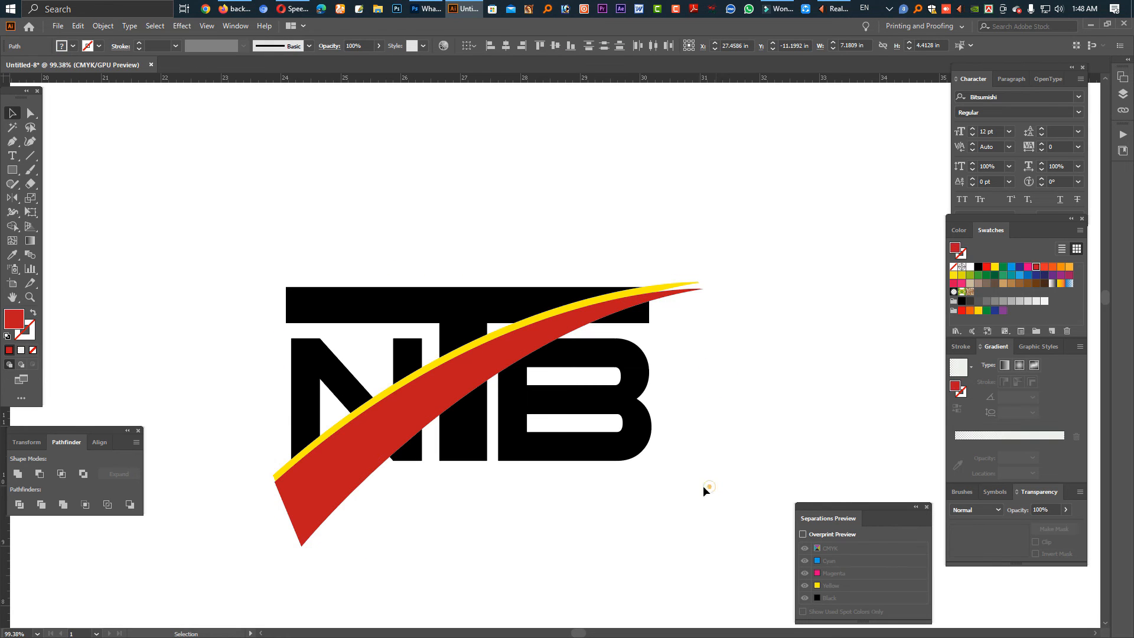
Cut the yellow swoosh's area out of the NTB letters with the Shape Builder, leaving a narrow gap above the red swoosh.
click(686, 296)
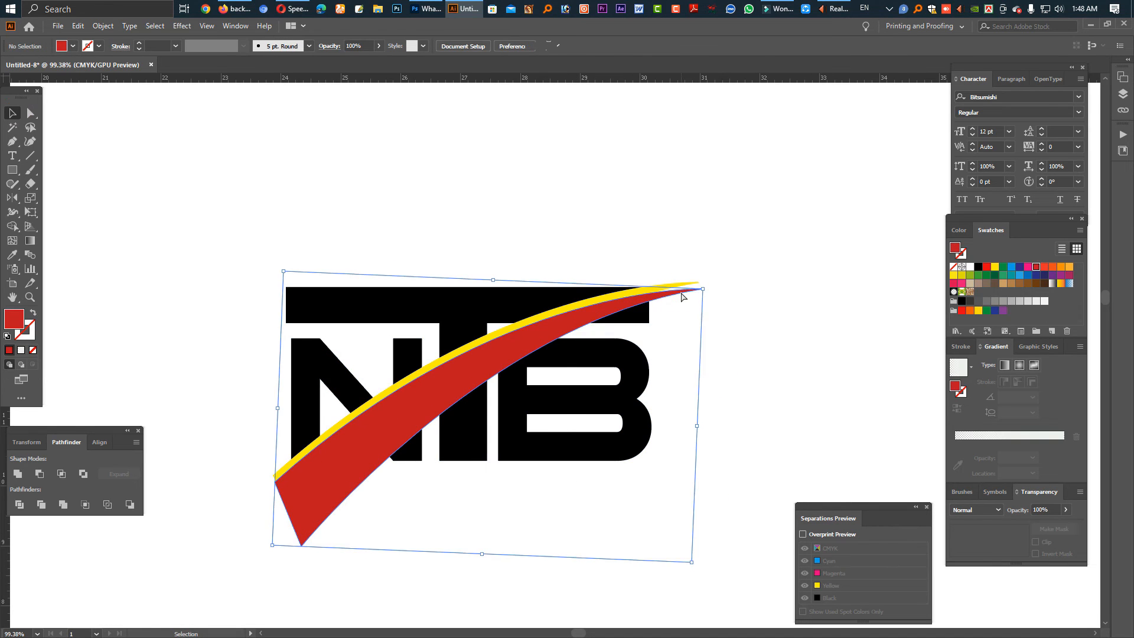
key(a)
key(v)
drag(731, 546, 124, 228)
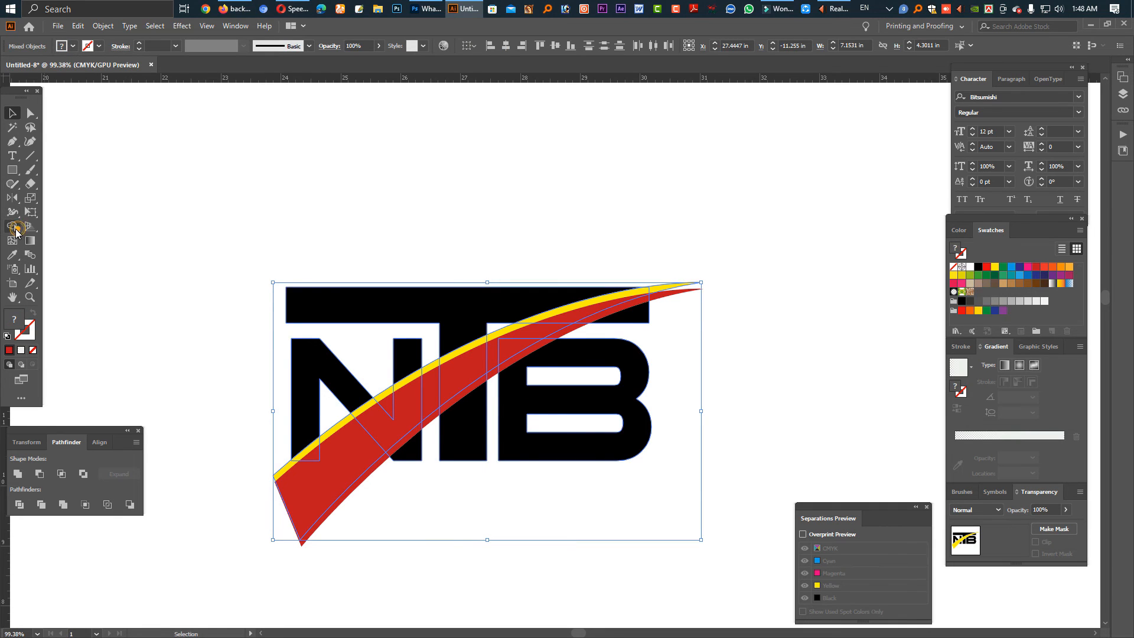
click(15, 229)
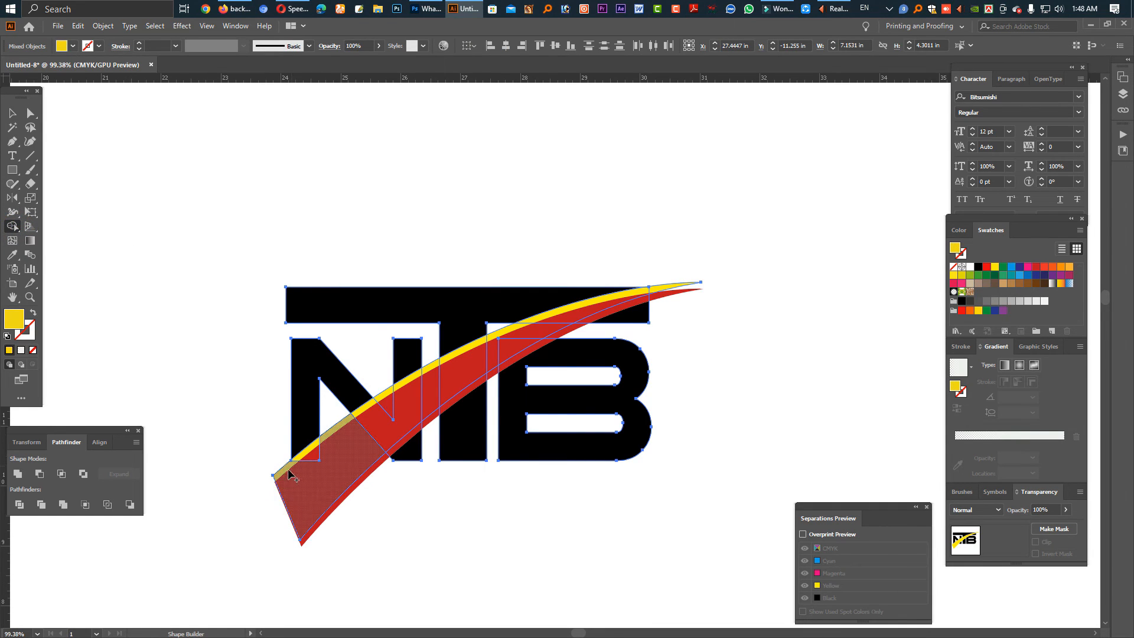
mouse_move(304, 465)
mouse_down()
mouse_move(476, 349)
mouse_move(558, 323)
mouse_up()
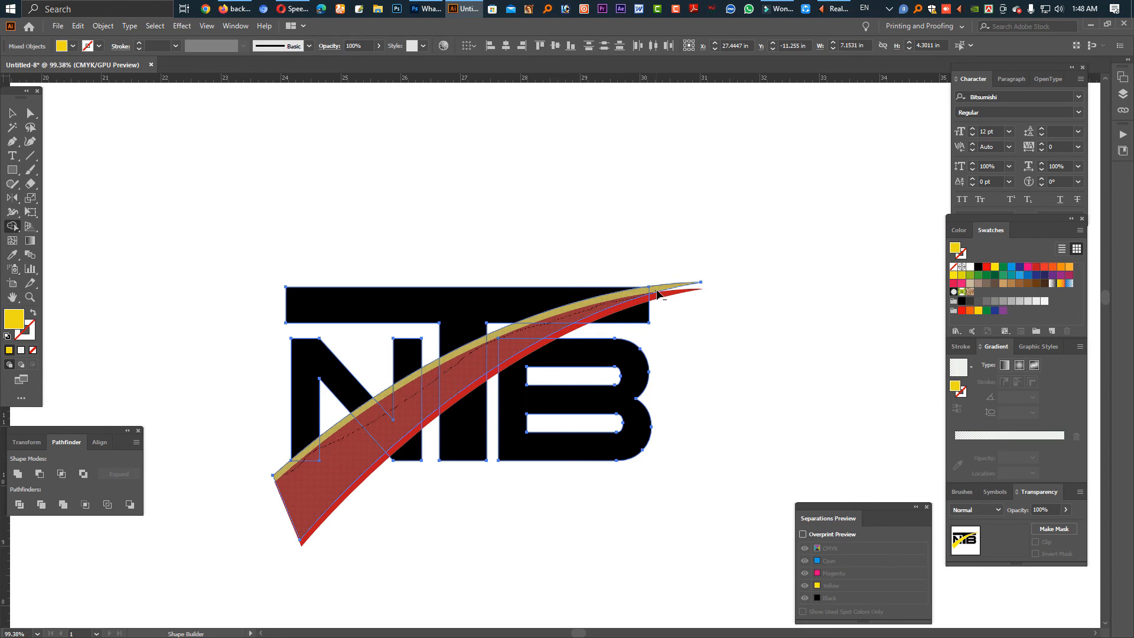
drag(664, 292, 673, 290)
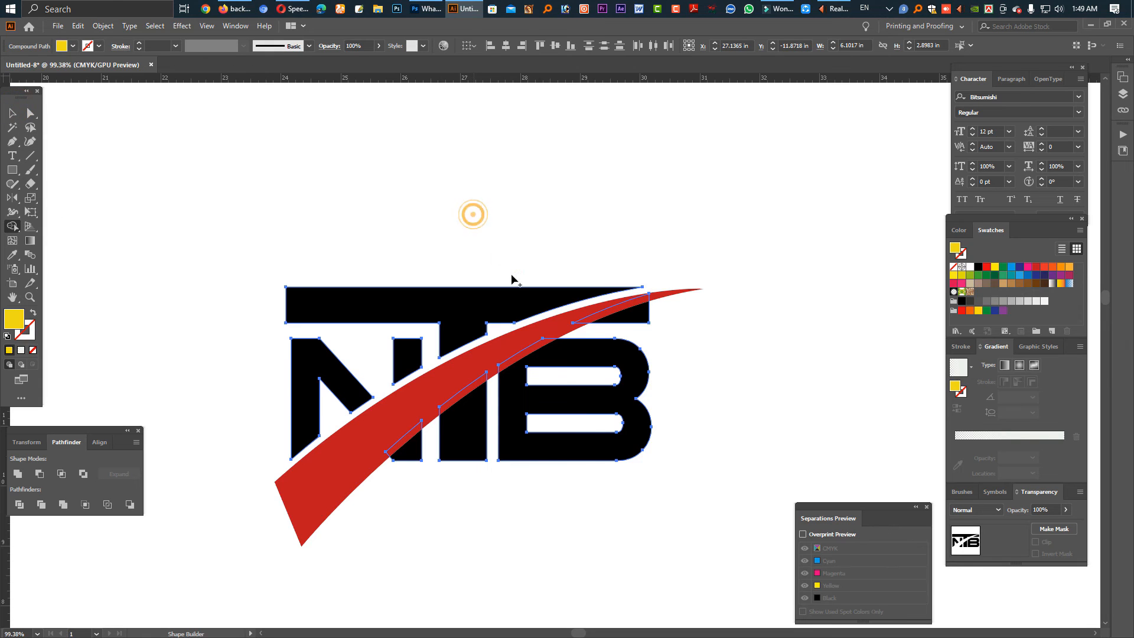
key(v)
drag(263, 247, 502, 352)
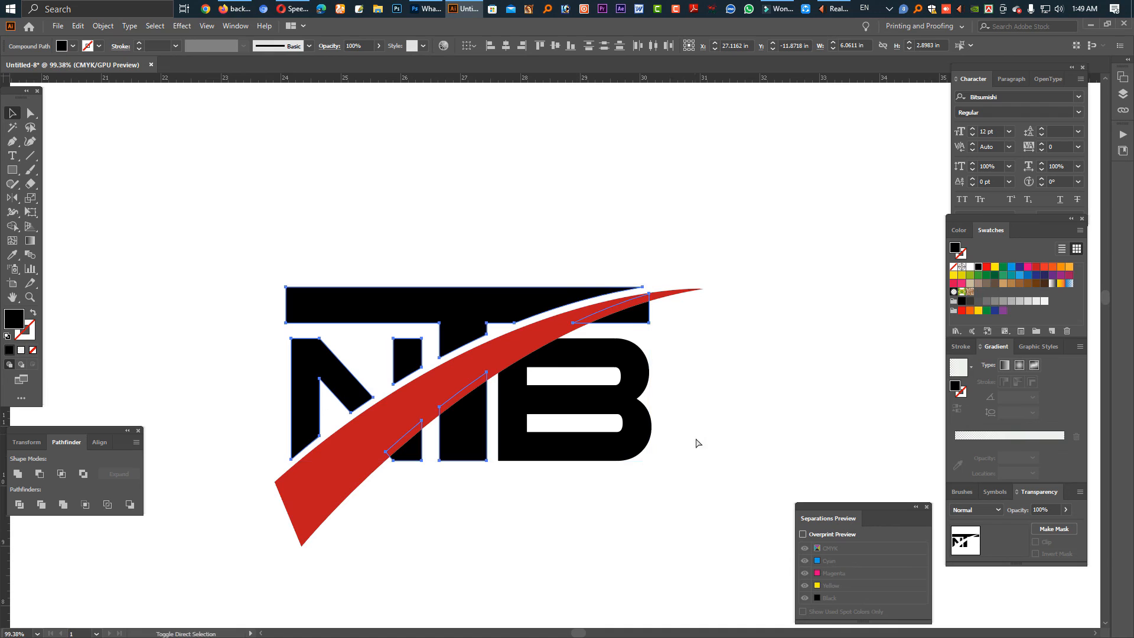
drag(711, 500, 409, 457)
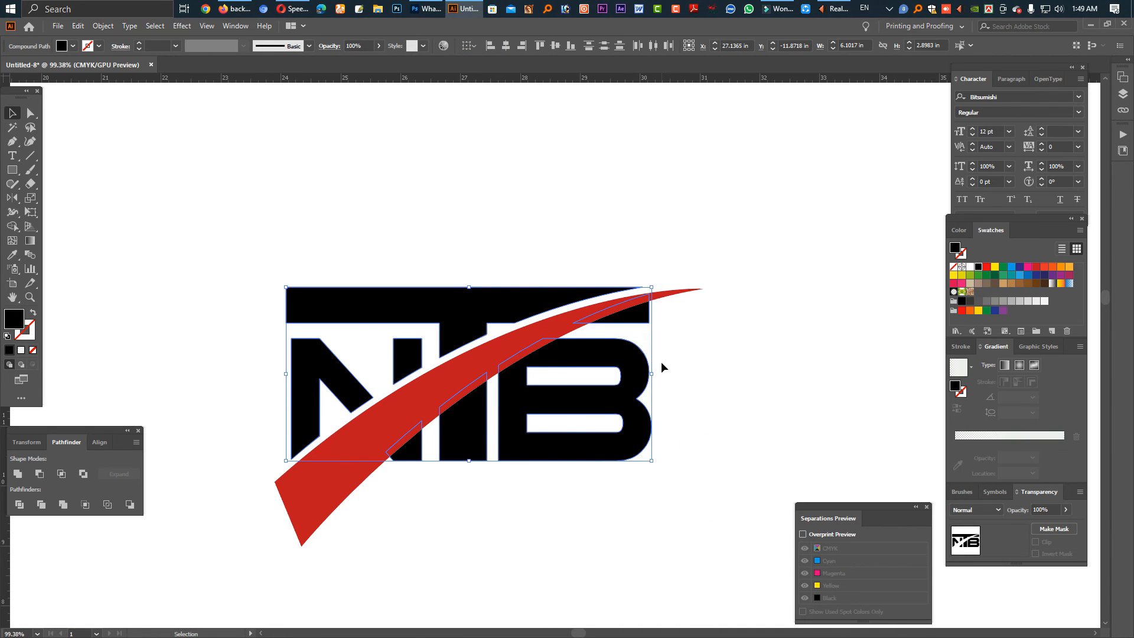
key(period)
key(ctrl+z)
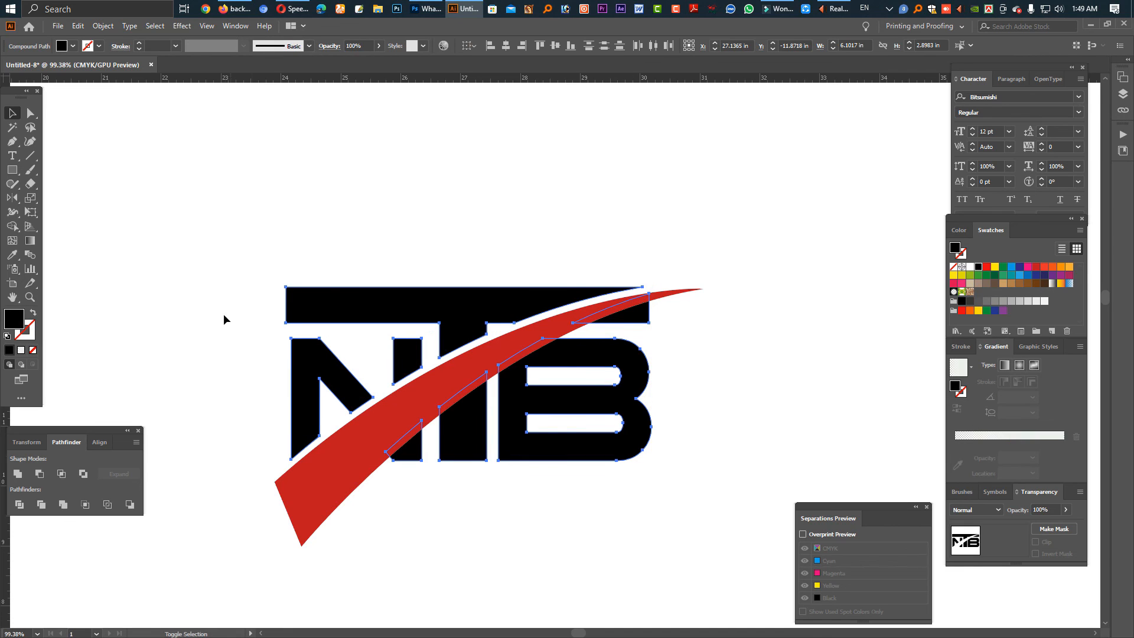
drag(254, 253, 491, 323)
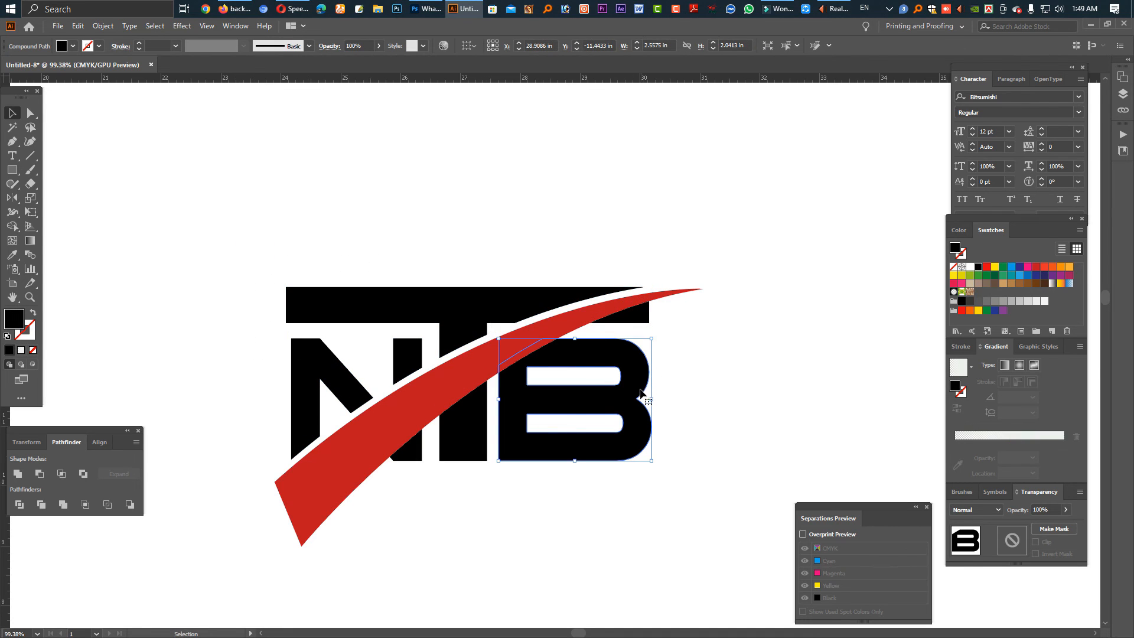
key(a)
key(Delete)
key(ctrl+z)
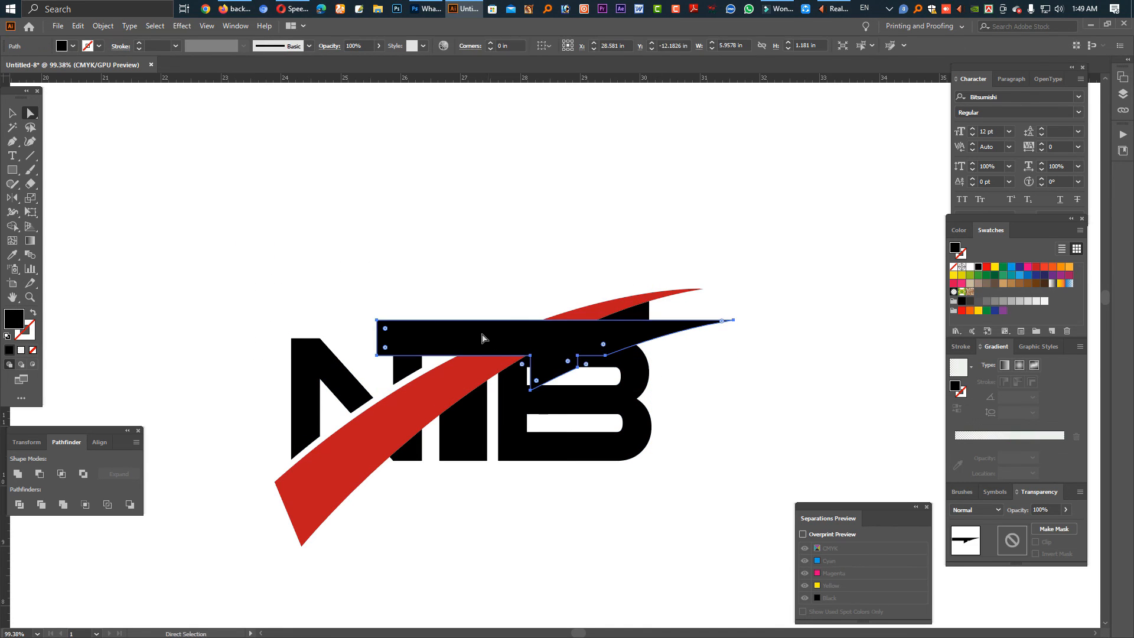
drag(479, 306, 481, 321)
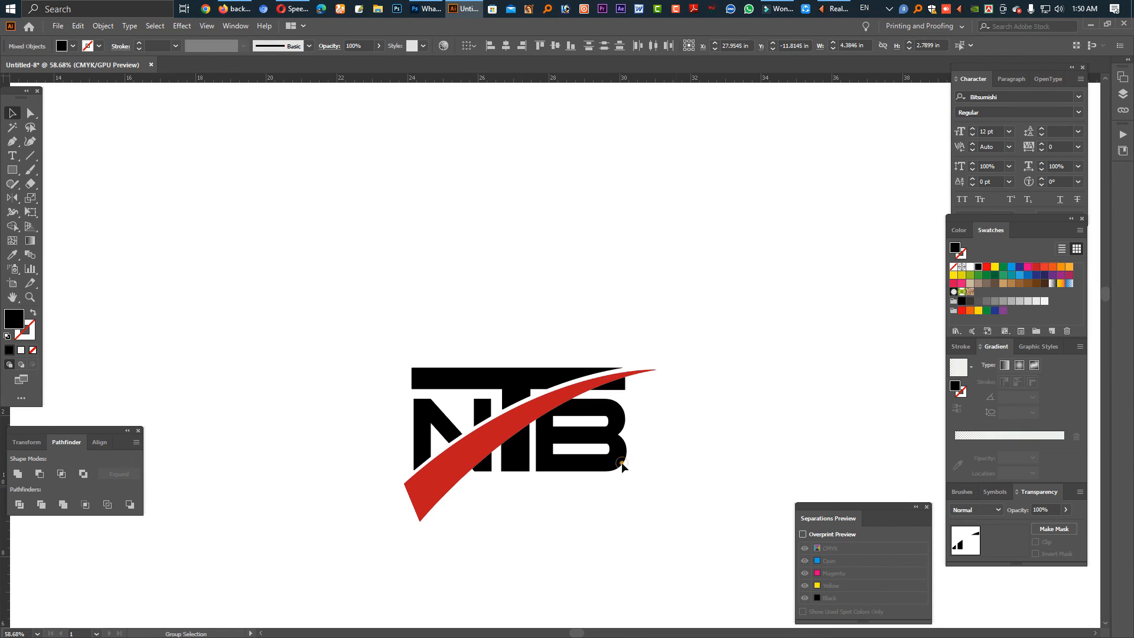
Apply the gradient fill to the B and the letter pieces below the swoosh.
key(Delete)
click(616, 460)
drag(658, 493, 481, 469)
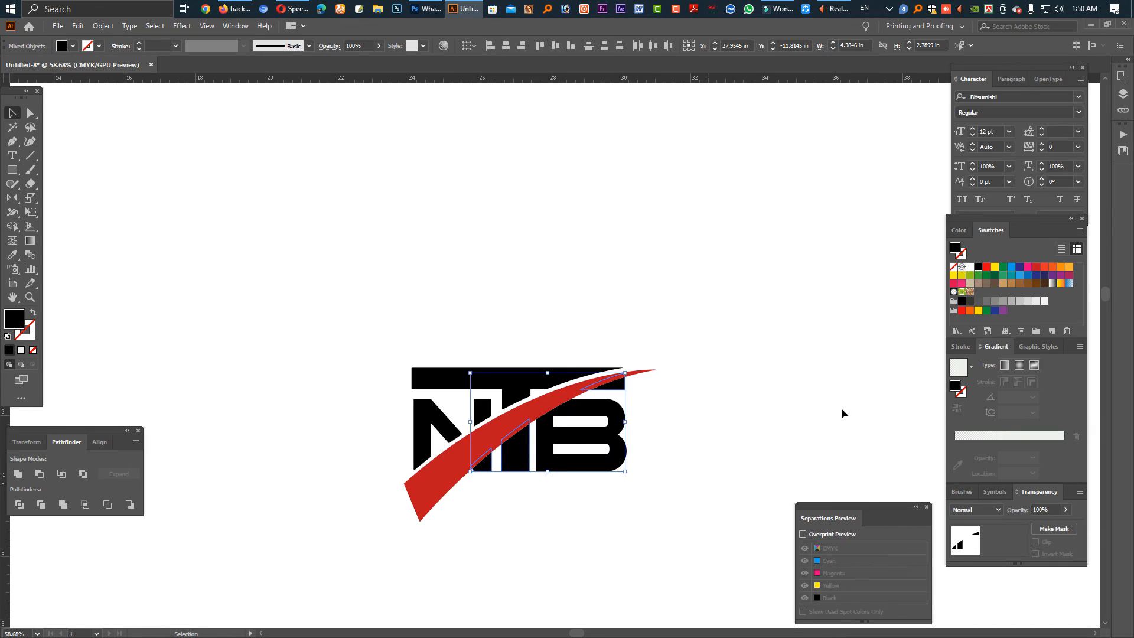
key(period)
key(ctrl+z)
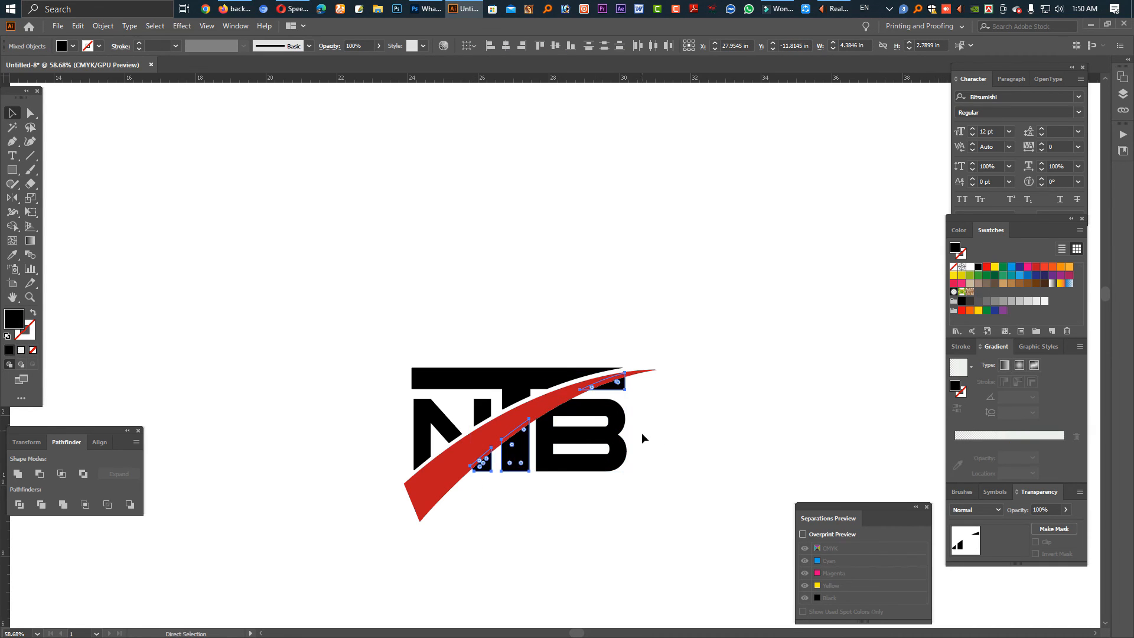
key(period)
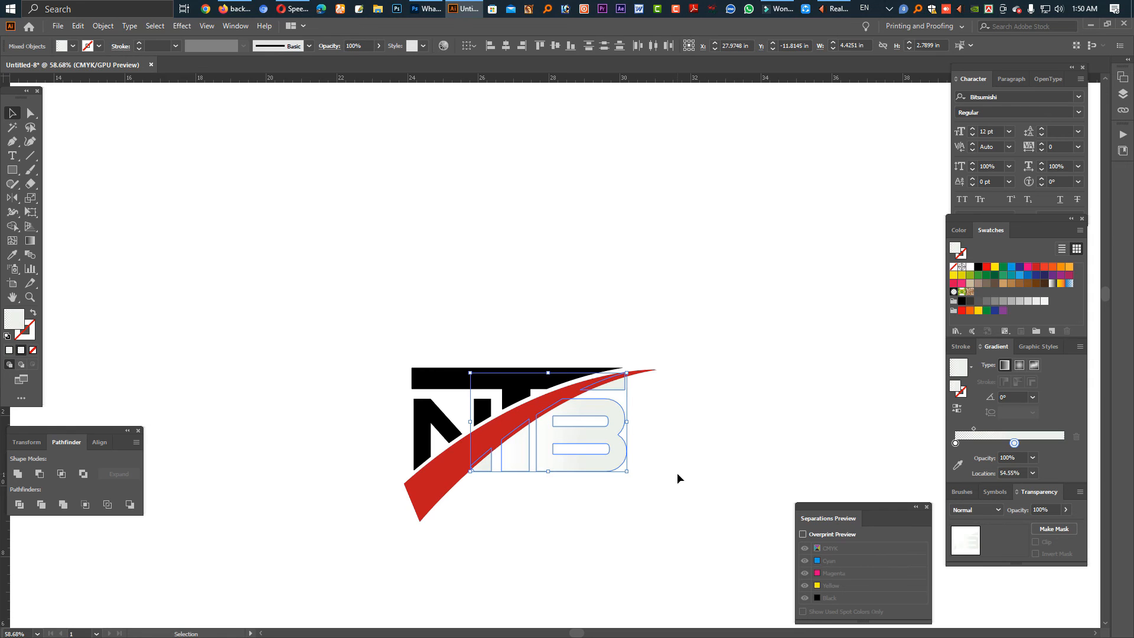
Recolour the gradient from light blue at 100% opacity to dark blue (C=100 M=95 Y=5 K=0) at about 77.5% location.
drag(1014, 270, 956, 443)
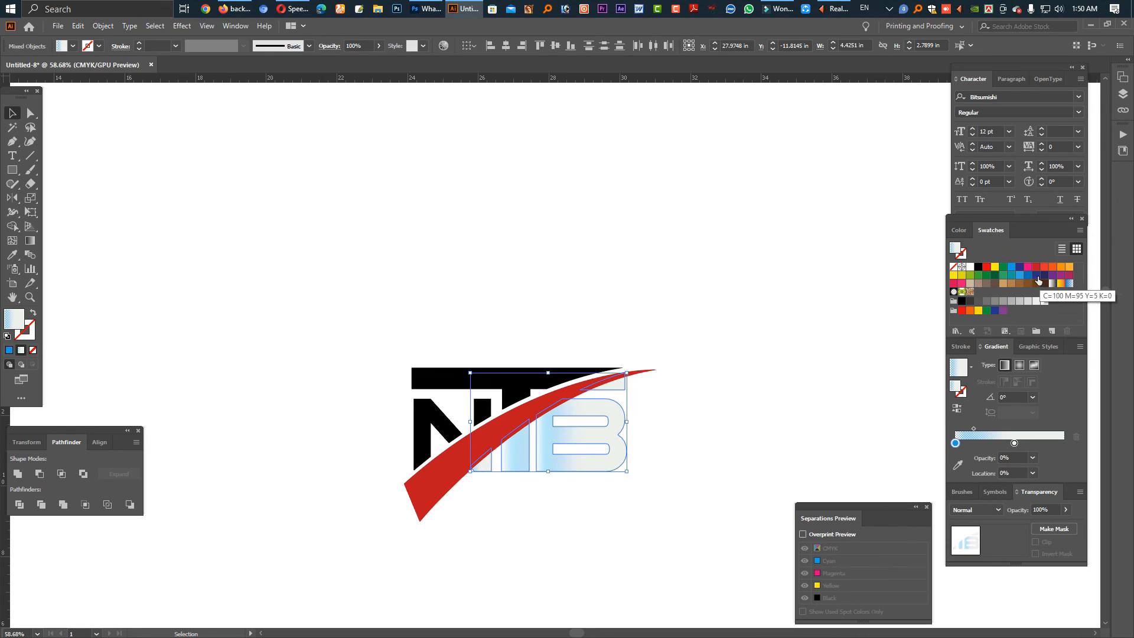
drag(1036, 290, 1039, 443)
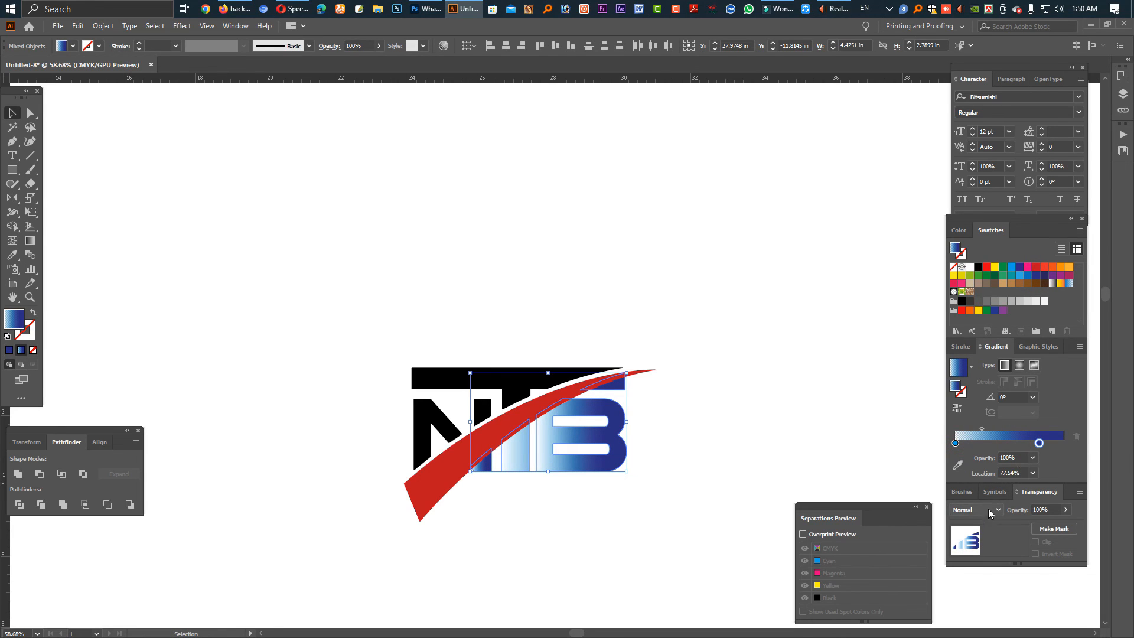
click(955, 443)
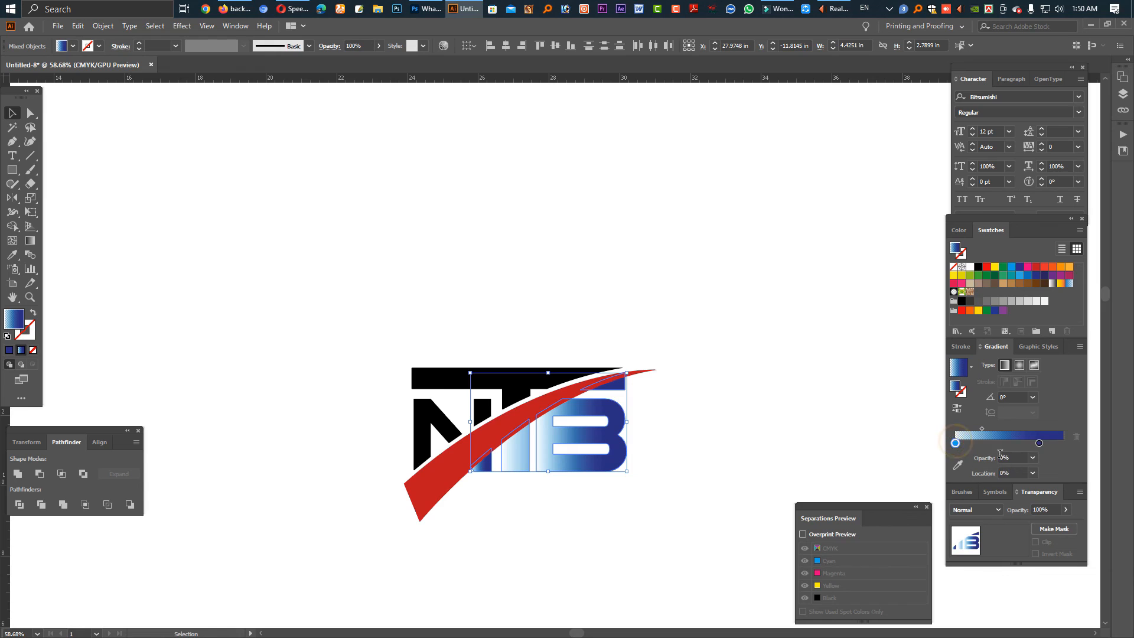
drag(1012, 460, 956, 452)
text(100)
key(Return)
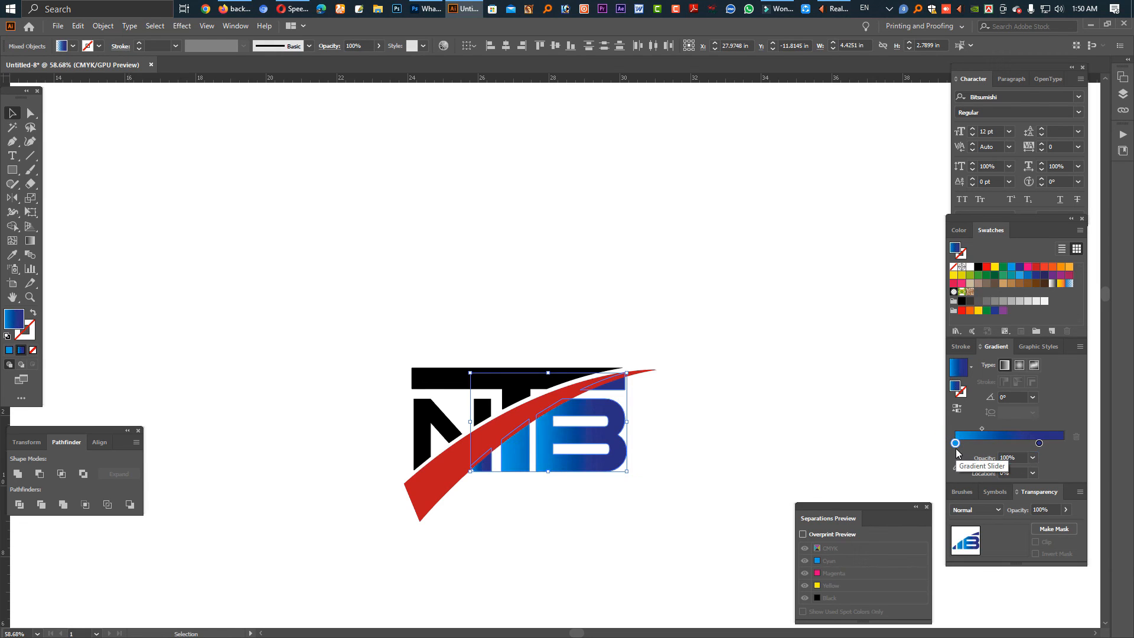
Fill the swoosh with orange and the letter pieces above it with bright red.
click(492, 430)
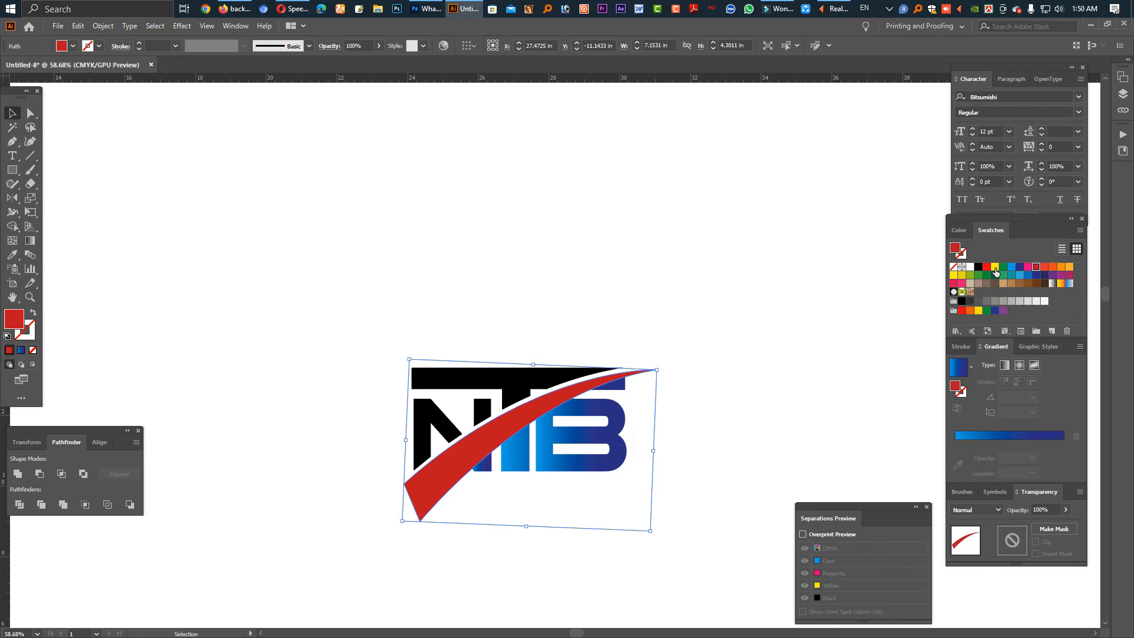
click(1060, 267)
drag(393, 322, 485, 412)
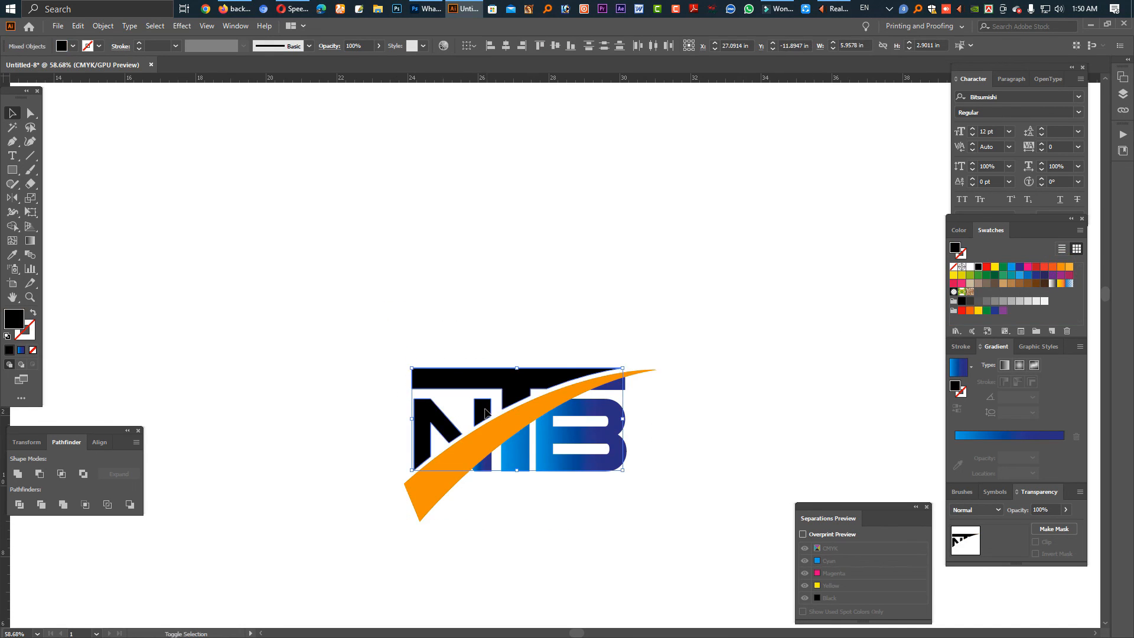
click(987, 267)
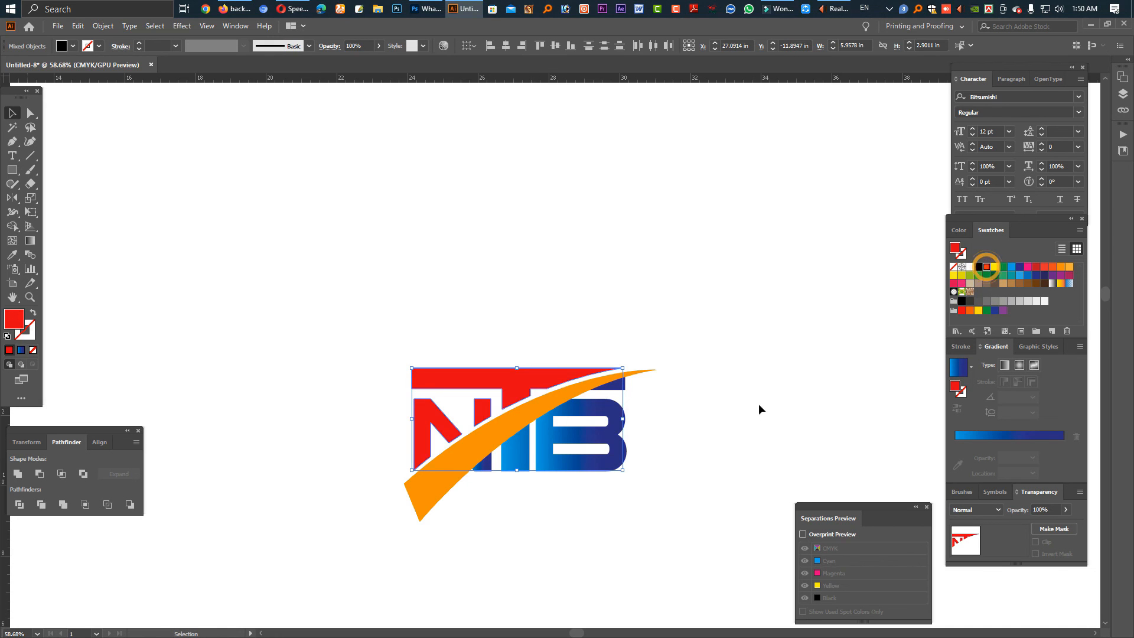
click(685, 515)
Group all logo parts and place the logo on the banner beside the model photos, enlarged to about 9.48 × 5.77 in.
click(515, 449)
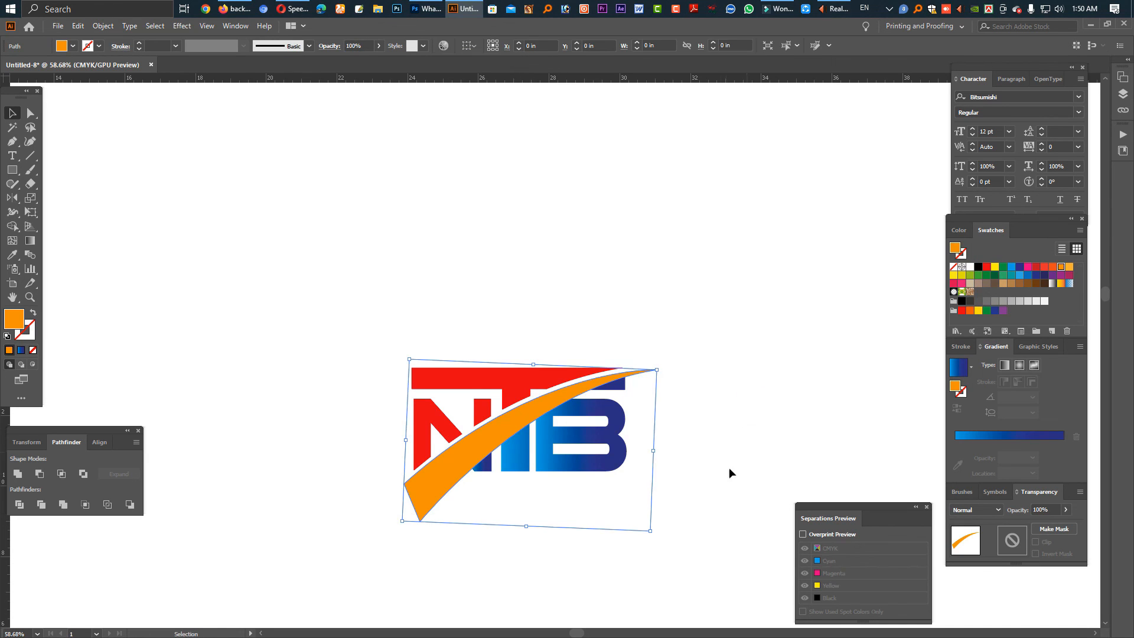
drag(712, 547, 307, 371)
key(ctrl+g)
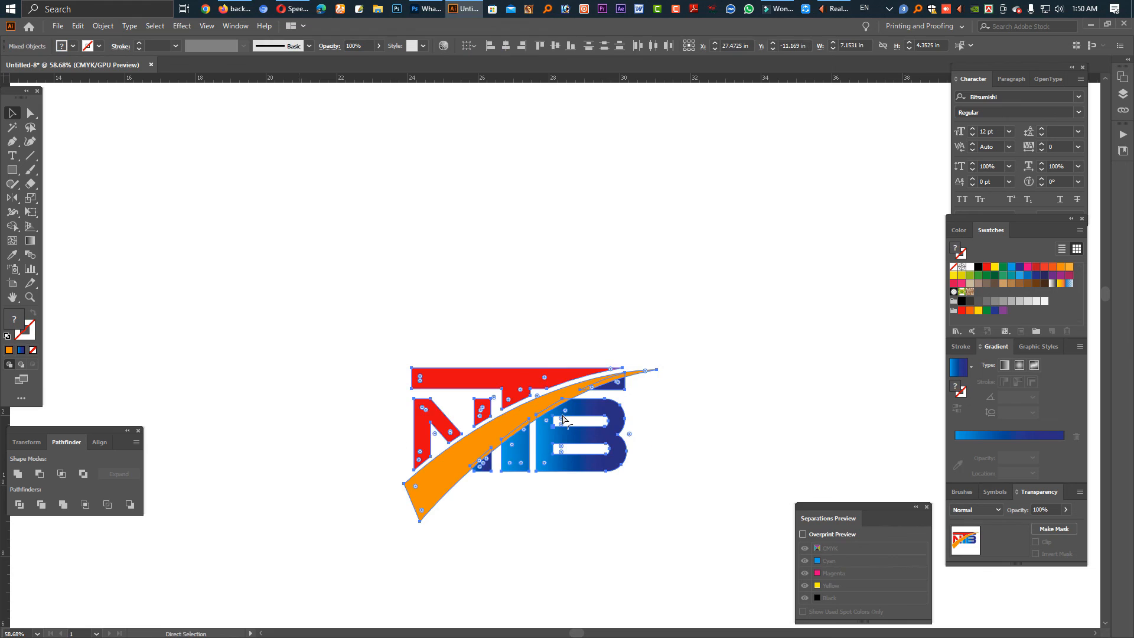
key(ctrl+alt+space)
drag(683, 475, 530, 426)
drag(680, 273, 665, 536)
key(space)
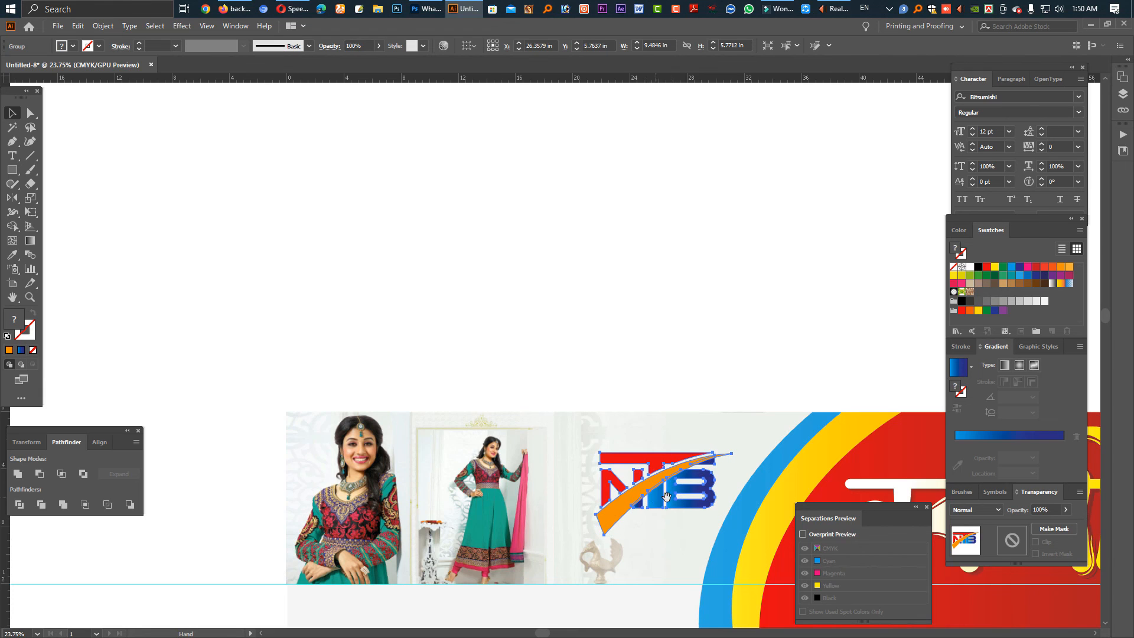
Scale the NTB logo down slightly between the model photos and the ellipse's blue edge, with the panels hidden.
drag(667, 496, 594, 409)
click(616, 280)
key(Tab)
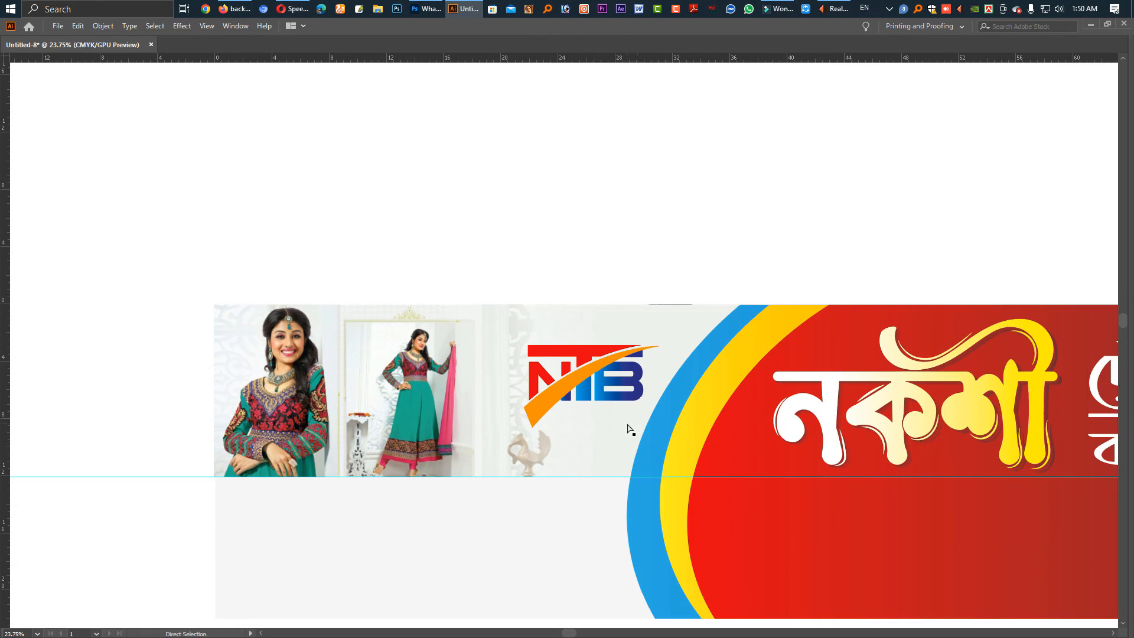
ctrl+alt+click(622, 417)
drag(621, 417, 518, 337)
click(540, 249)
drag(620, 349, 550, 283)
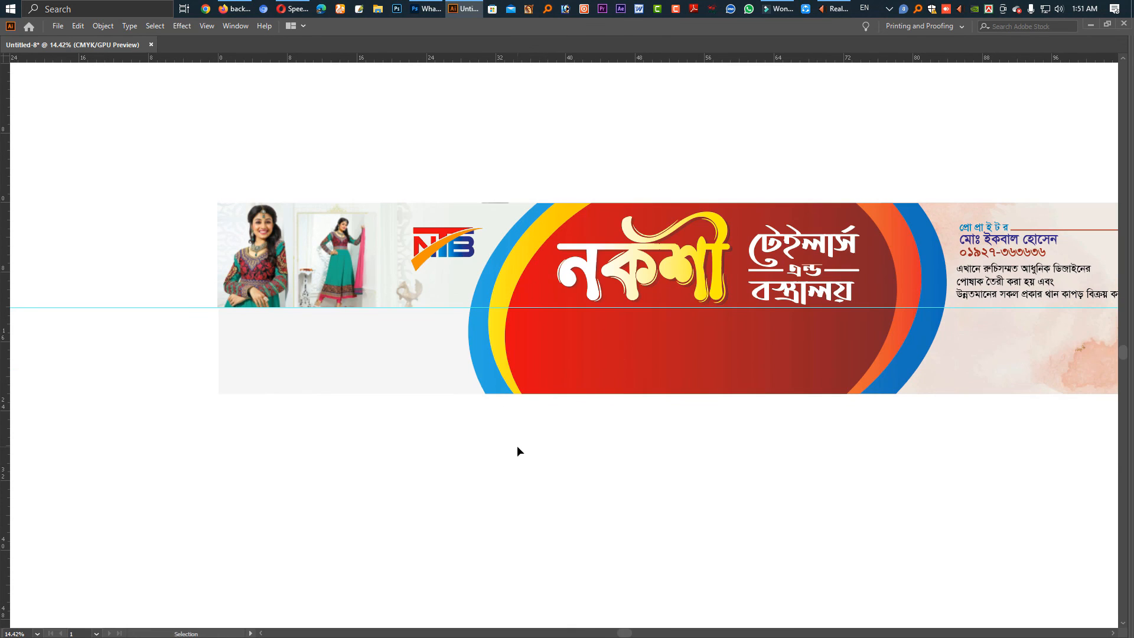
Select the ellipses and background artwork in the banner's lower half and lock them.
click(736, 413)
drag(934, 435, 444, 369)
key(ctrl+2)
Duplicate the Bengali shop-name lettering straight down into the banner's lower half and shrink the copy to fit inside the banner.
click(593, 231)
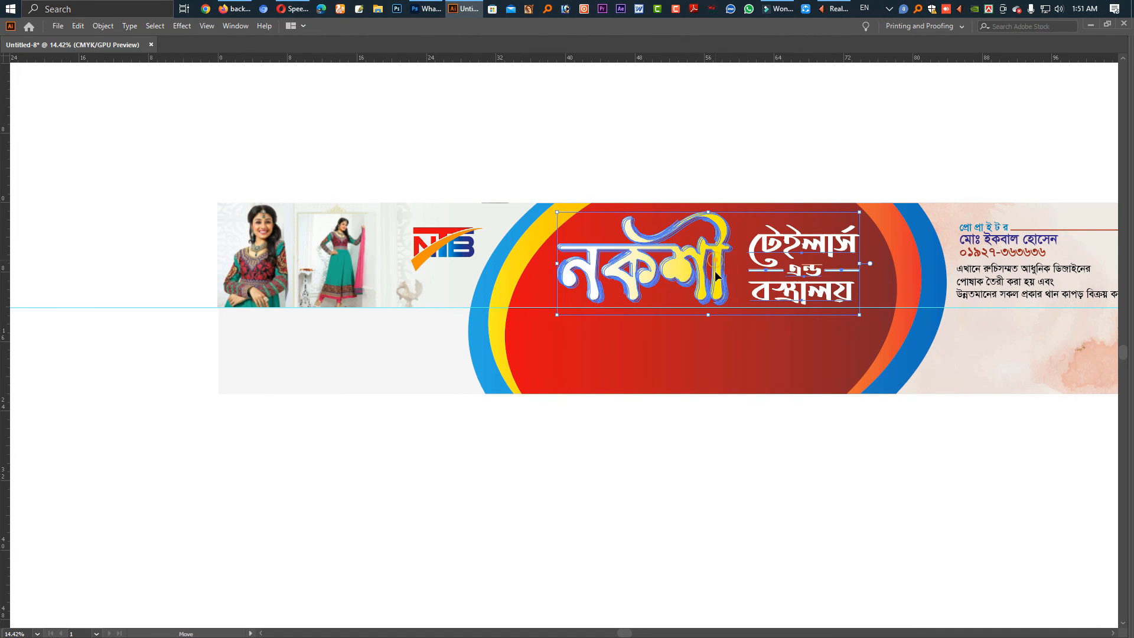
drag(715, 277, 715, 377)
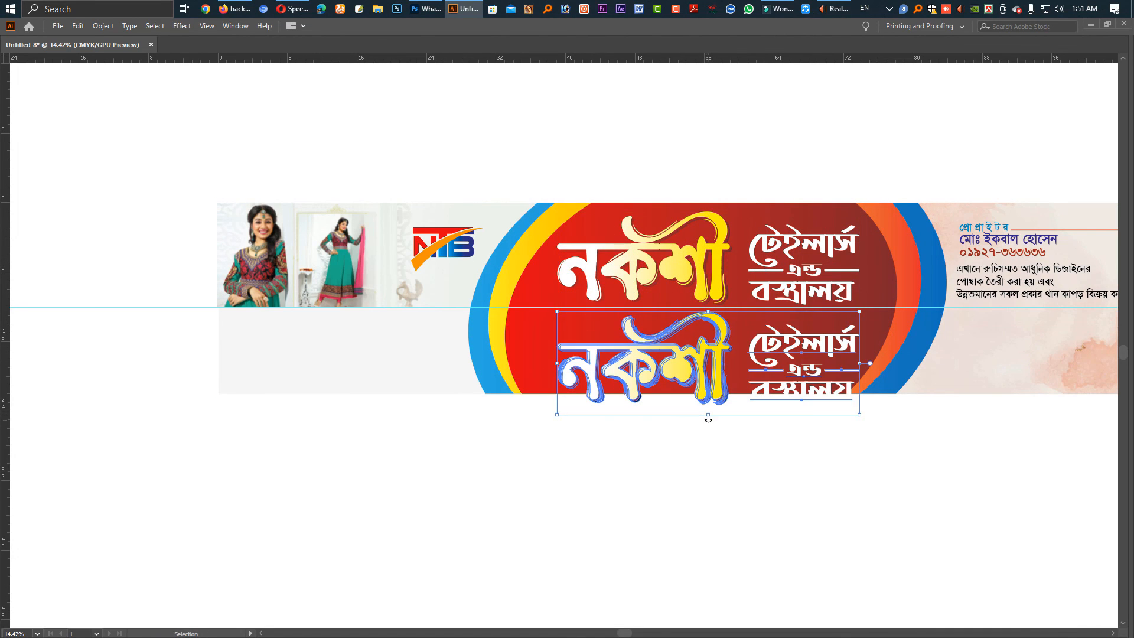
drag(708, 415, 711, 386)
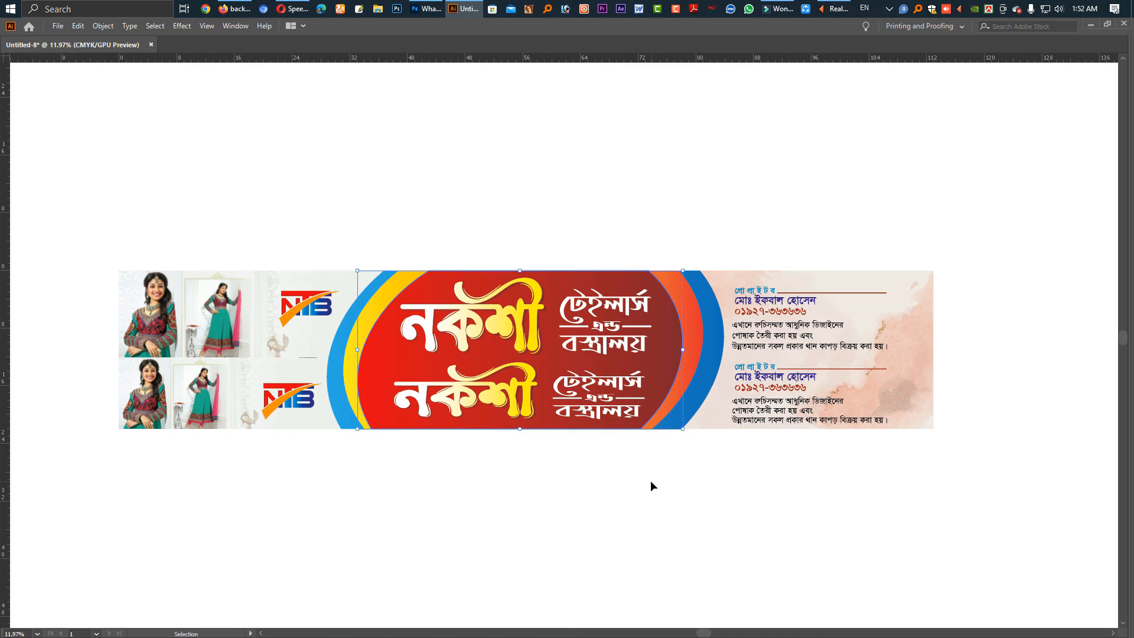
click(742, 480)
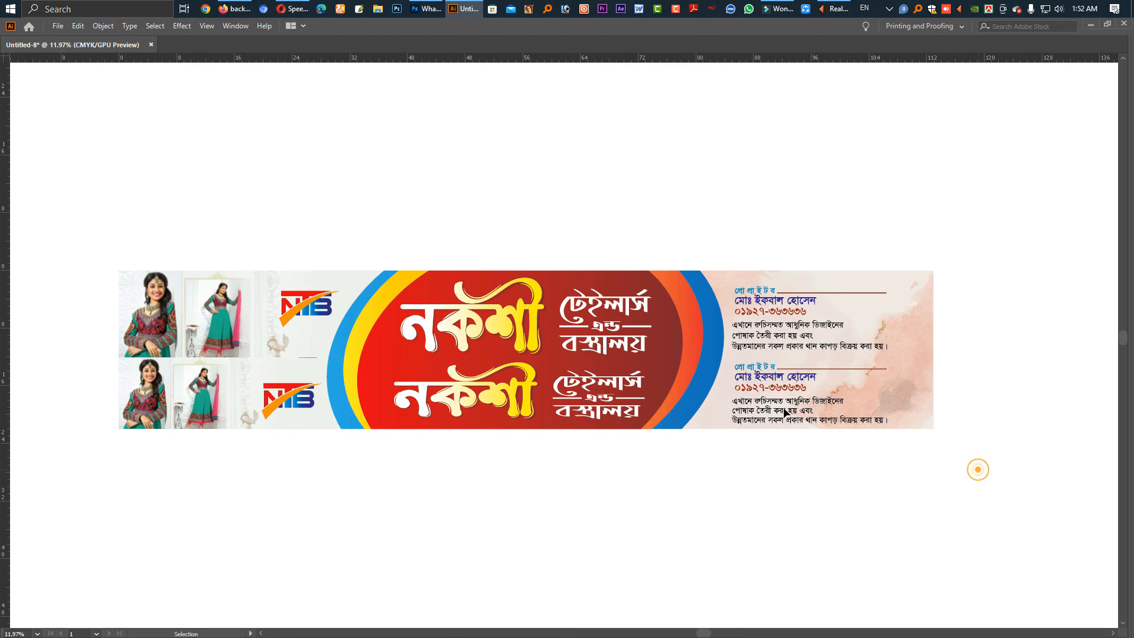
key(ctrl+a)
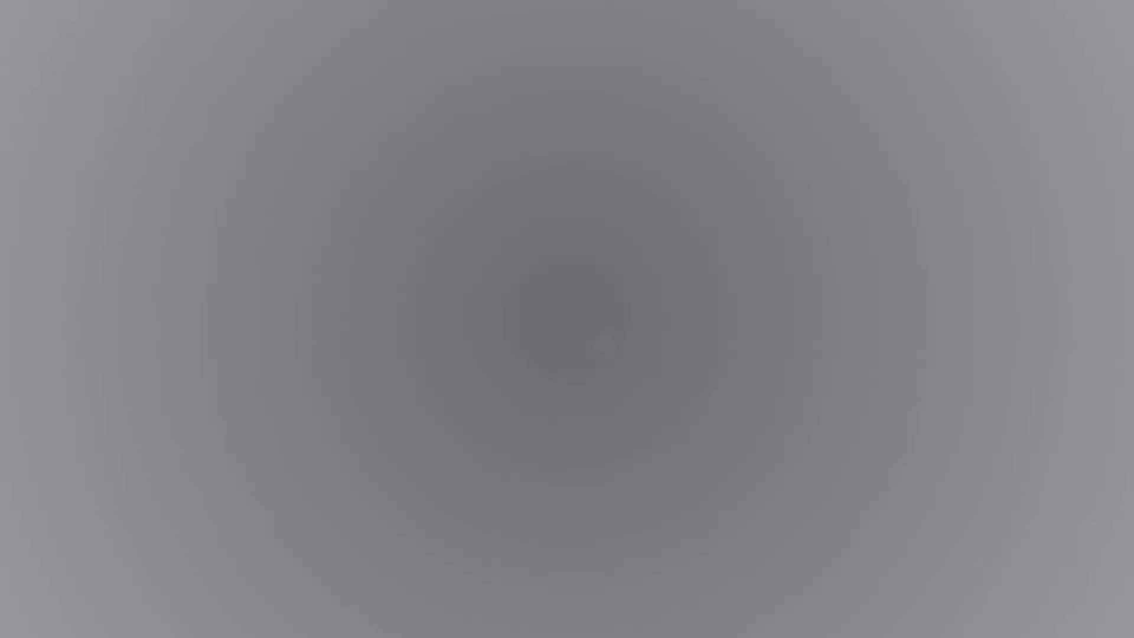